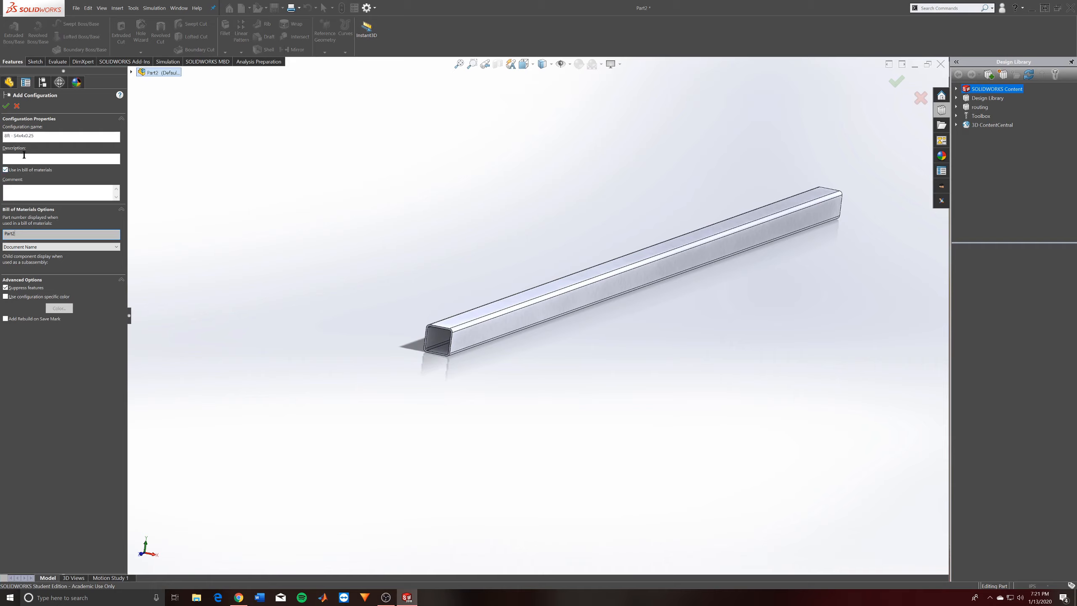
# Finish adding the 8ft - S4x4x0.25 configuration, then activate Default and return to the 8ft - S4x4x0.25 configuration
pyautogui.click(6, 105)
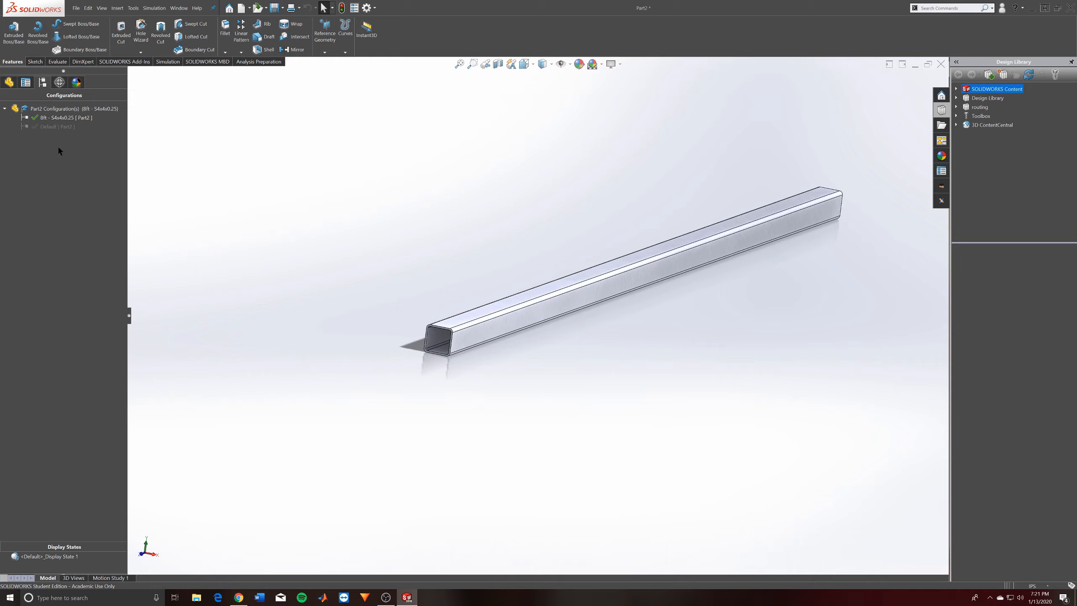
pyautogui.doubleClick(58, 127)
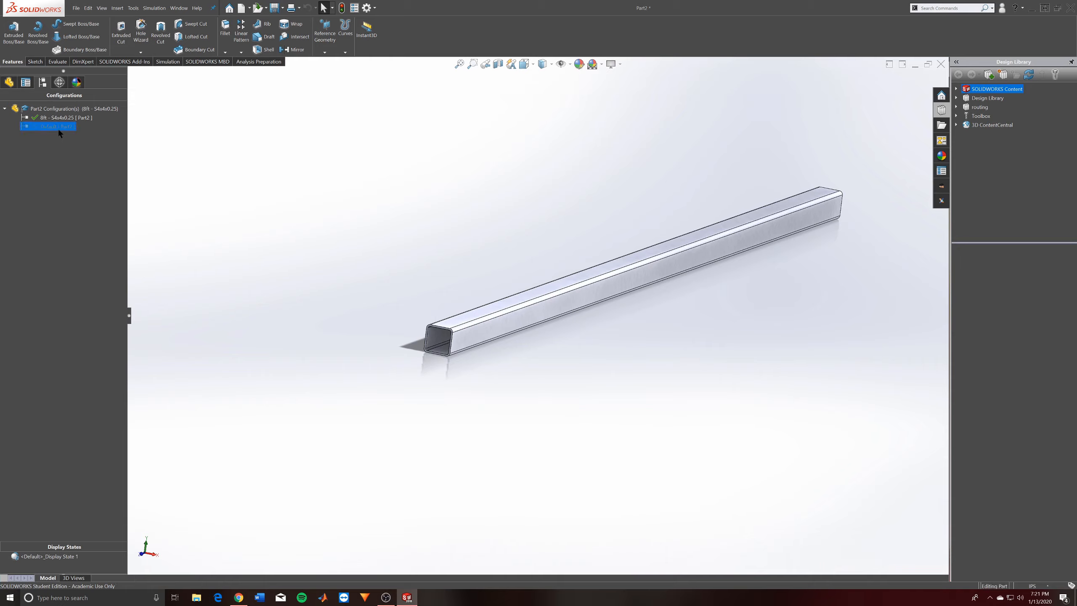
pyautogui.doubleClick(58, 118)
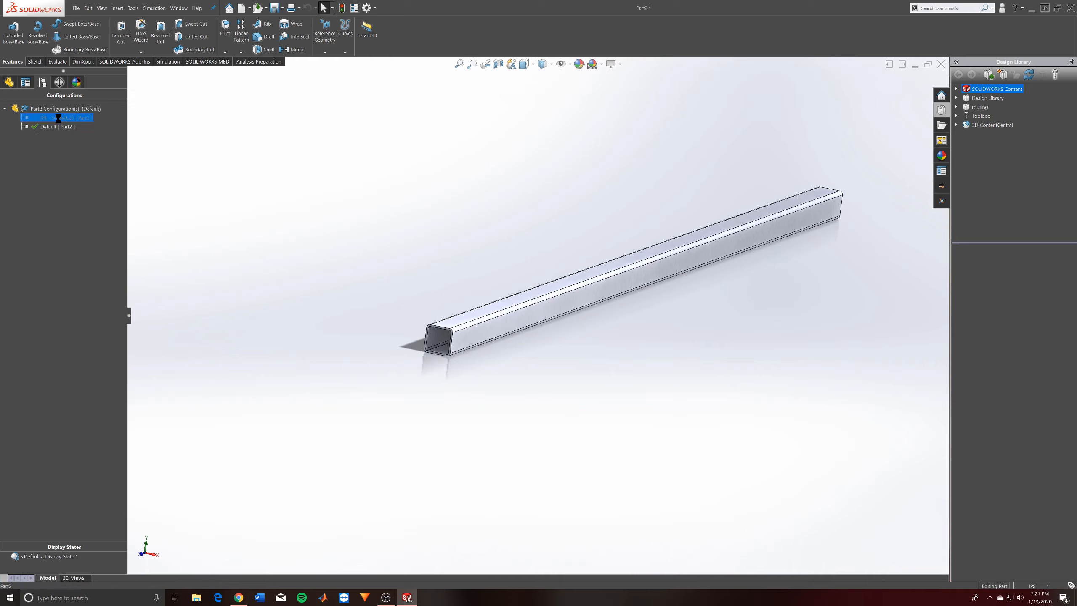
# Show the tube in the Right view and start a sketch on its long side face
pyautogui.click(9, 82)
pyautogui.press('space')
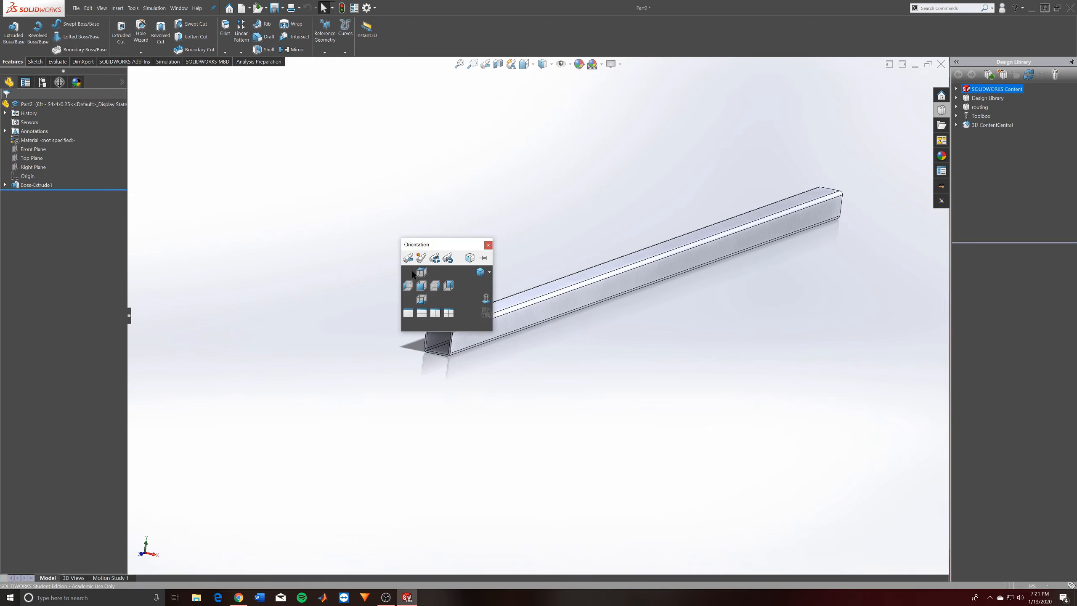
pyautogui.click(432, 283)
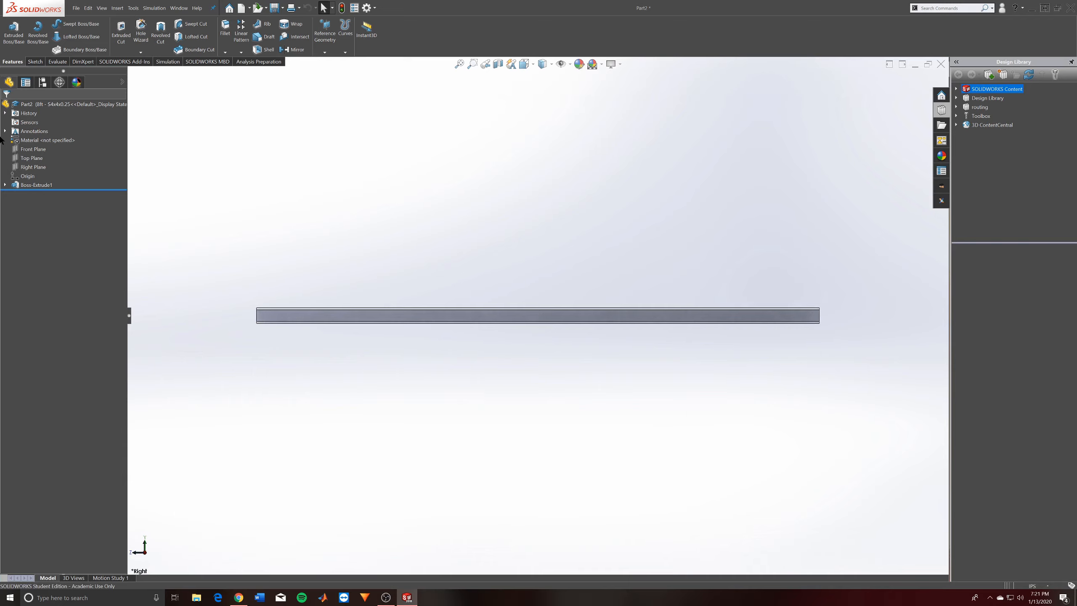
pyautogui.click(36, 62)
pyautogui.click(10, 28)
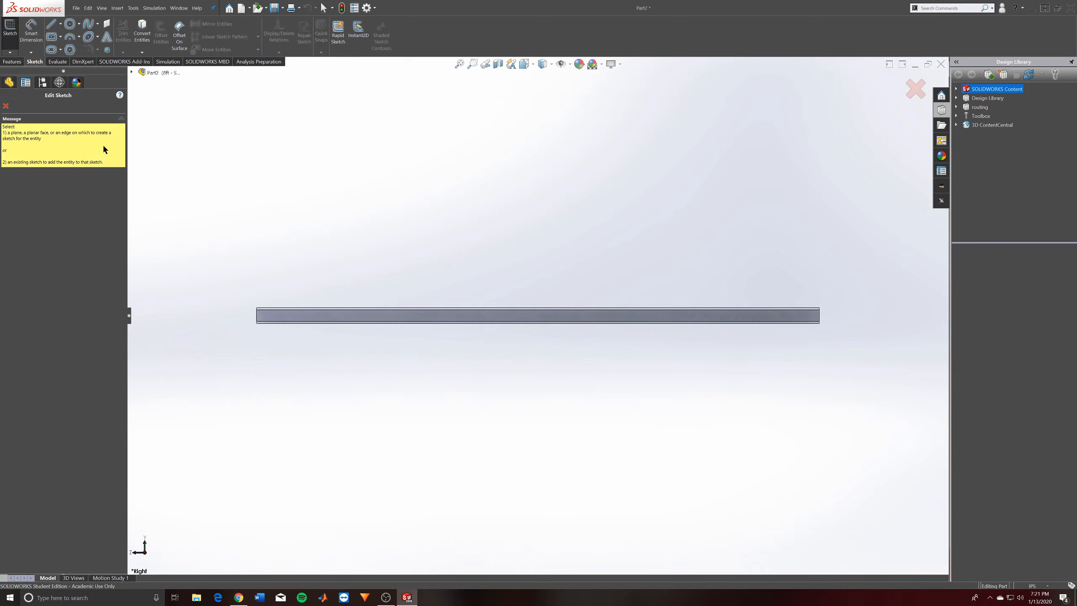
pyautogui.click(277, 317)
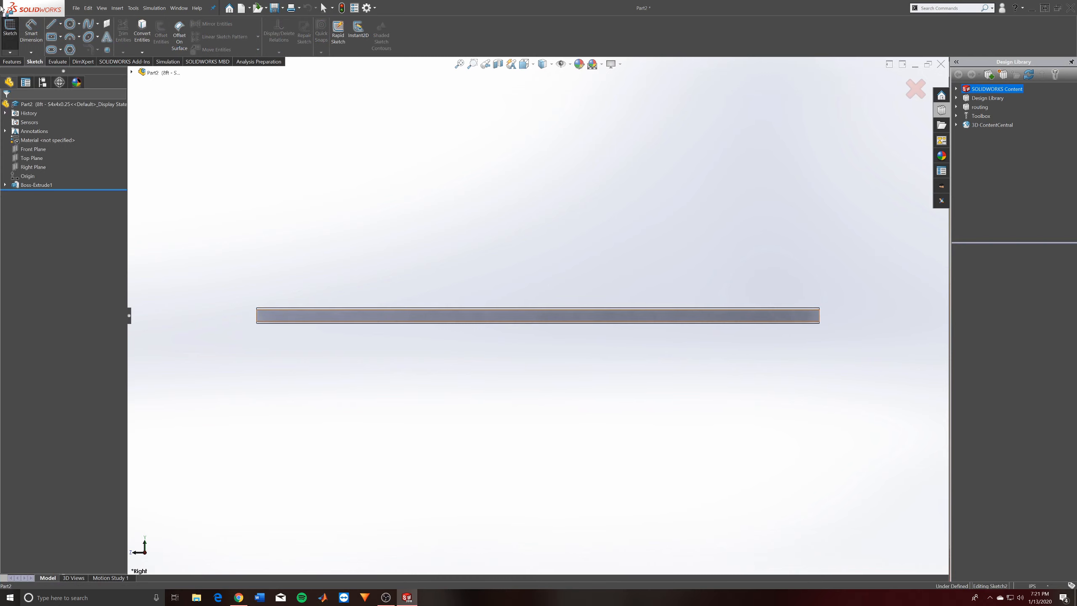
pyautogui.click(61, 38)
pyautogui.click(70, 49)
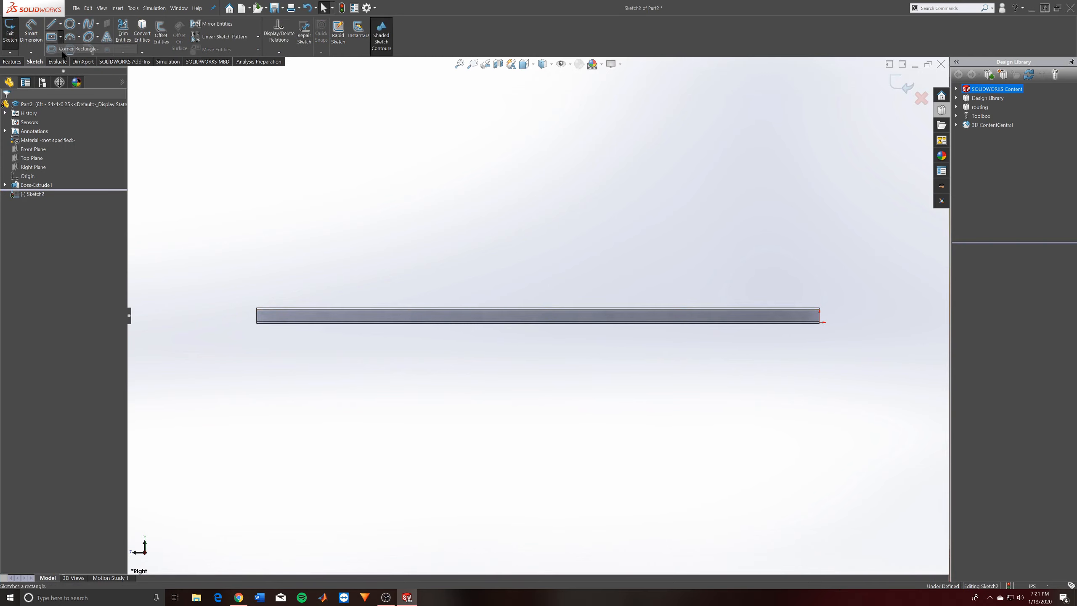
pyautogui.click(256, 309)
pyautogui.rightClick(322, 324)
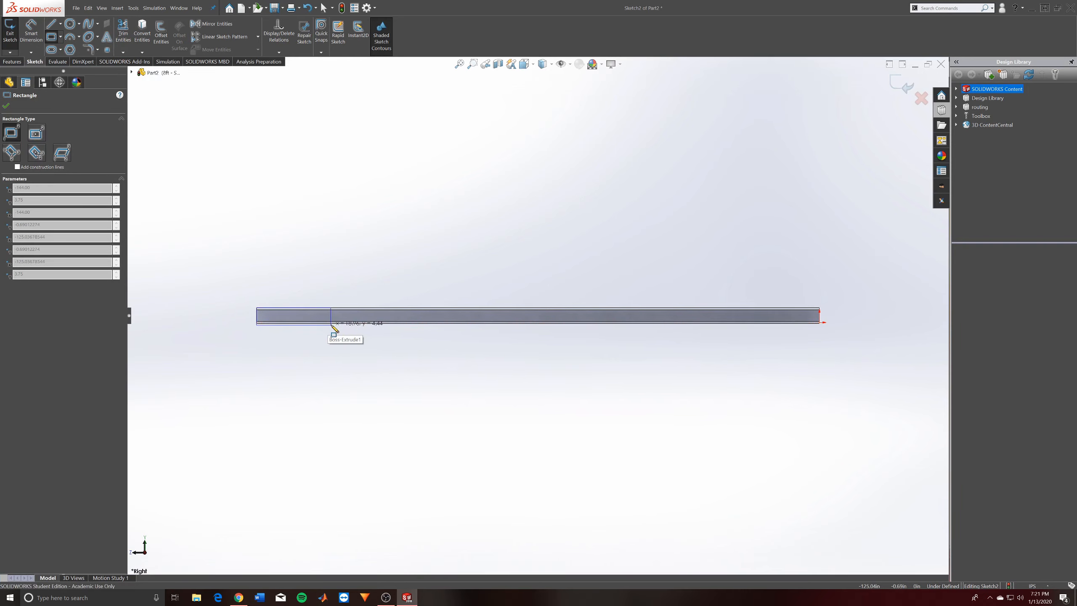
pyautogui.scroll(-2, 339, 330)
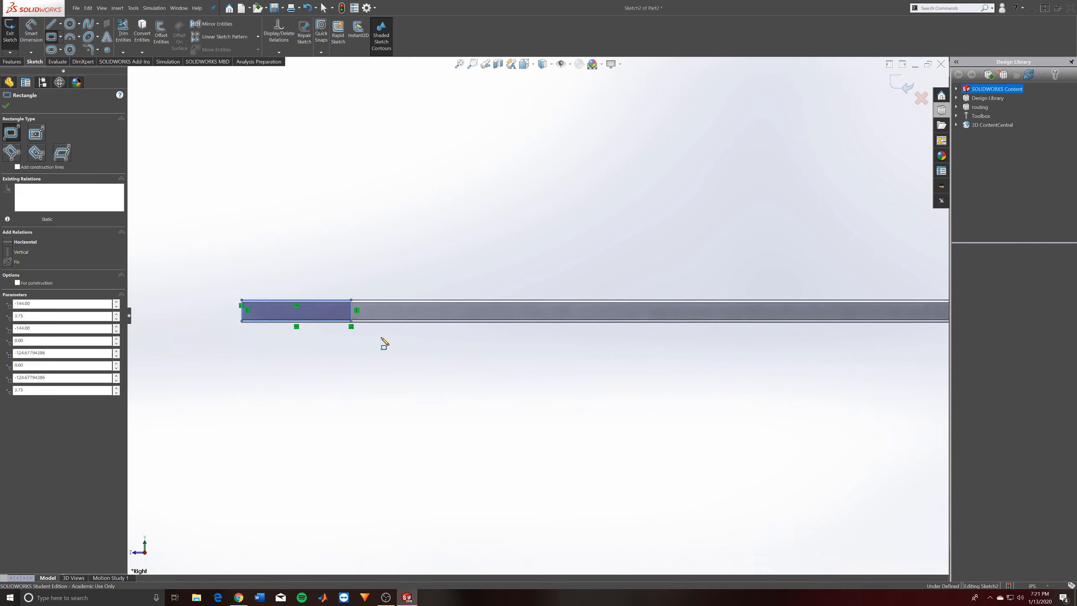
pyautogui.hotkey('ctrl', 'z')
# Sketch a corner rectangle about 26 in long over the tube's full height, starting at the end away from the origin
pyautogui.press('s')
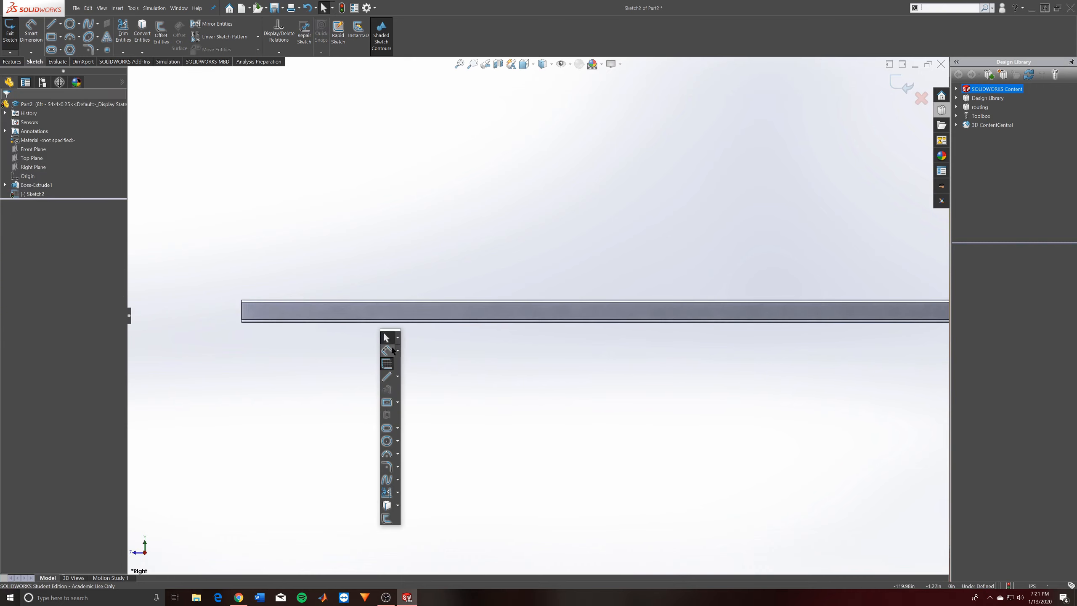
pyautogui.click(398, 403)
pyautogui.click(420, 415)
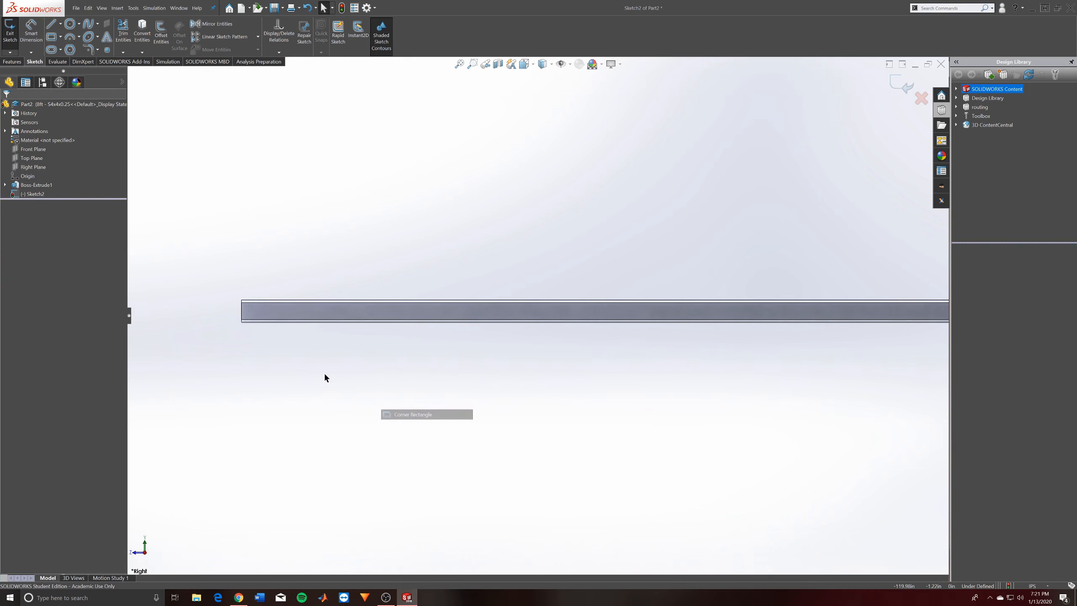
pyautogui.click(242, 301)
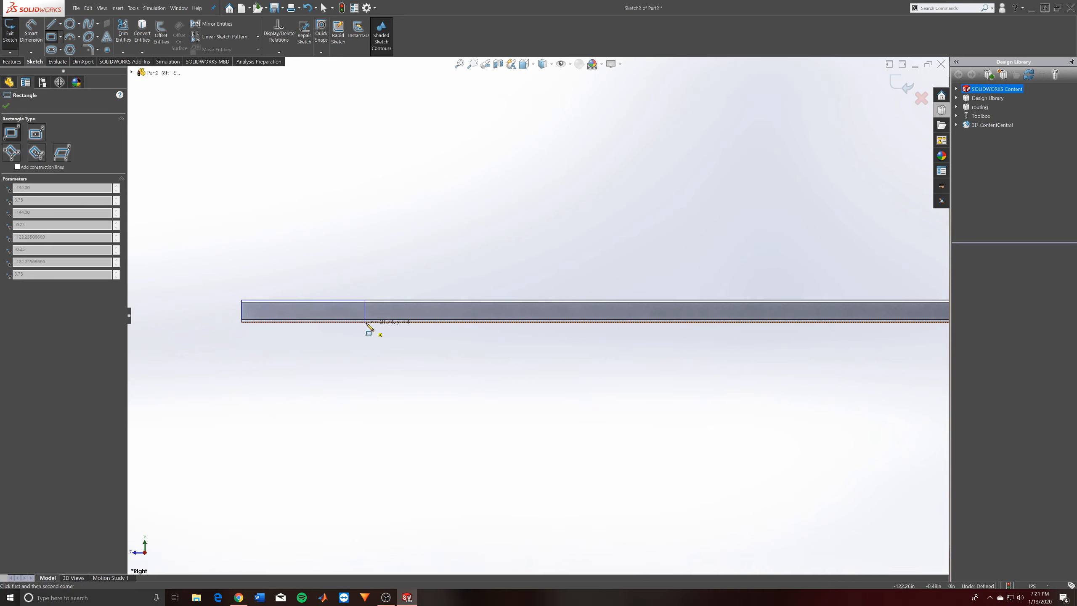
pyautogui.click(391, 324)
pyautogui.press('Escape')
# Dimension the rectangle's length along the tube as 48 in
pyautogui.press('s')
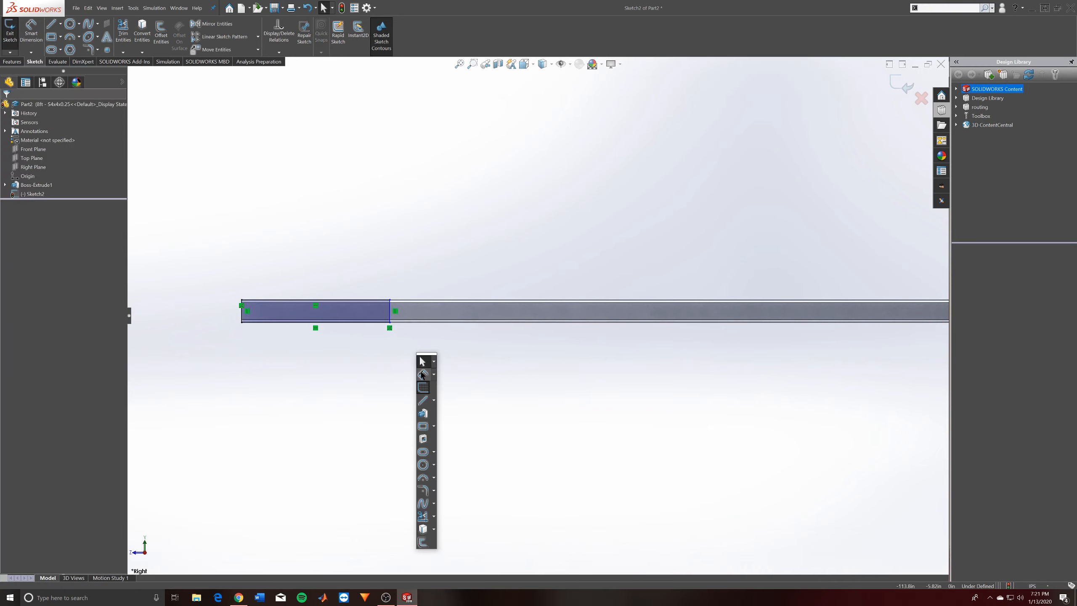
pyautogui.click(422, 374)
pyautogui.click(337, 301)
pyautogui.click(333, 269)
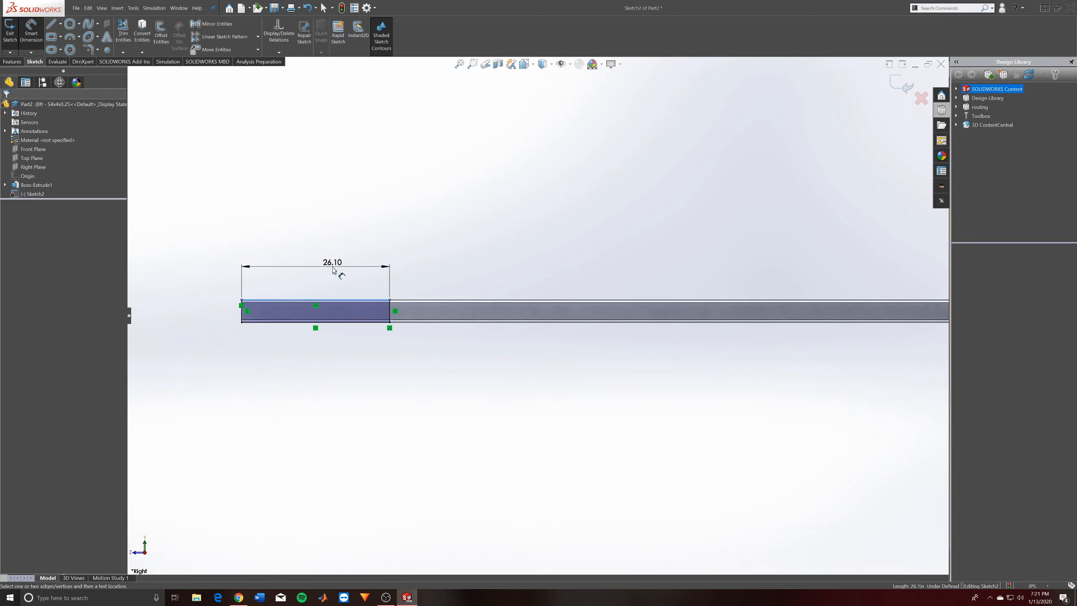
pyautogui.press('Return')
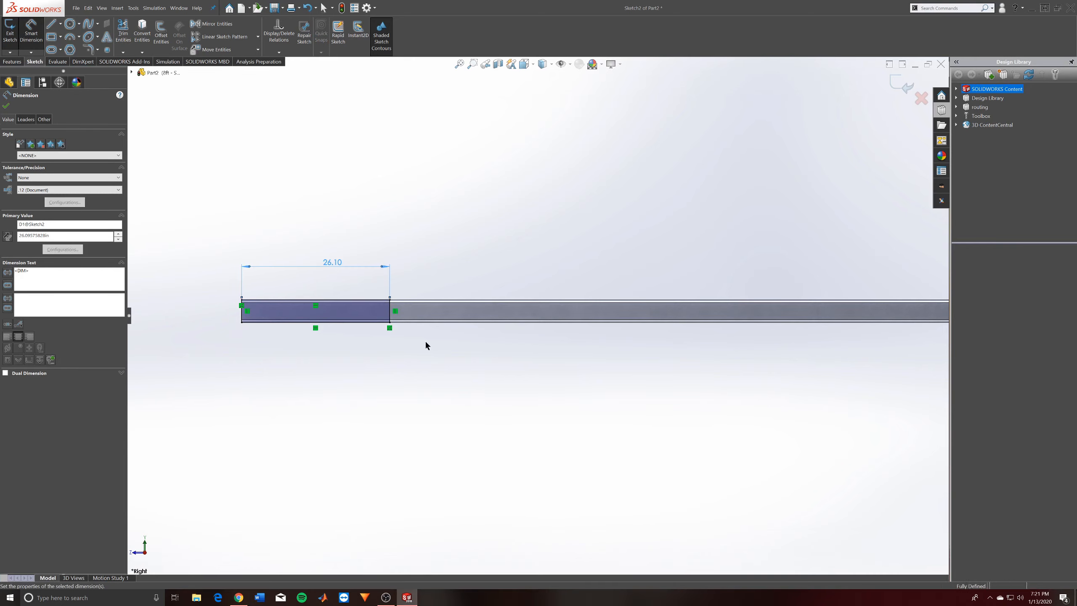
# Cut the rectangle out of the tube with an Extruded Cut set to Through All - Both
pyautogui.click(12, 61)
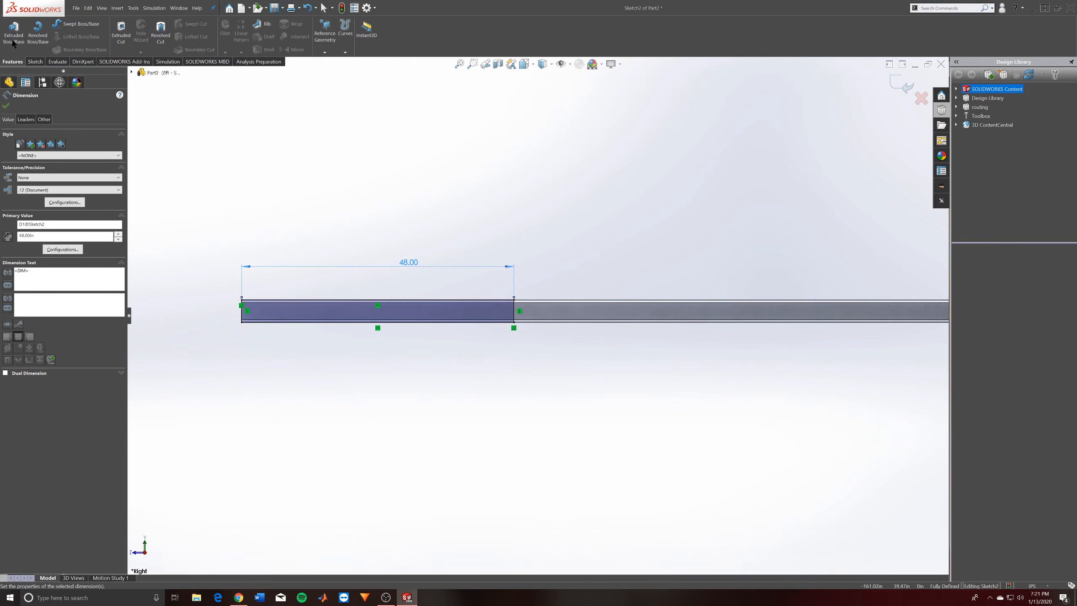
pyautogui.click(120, 32)
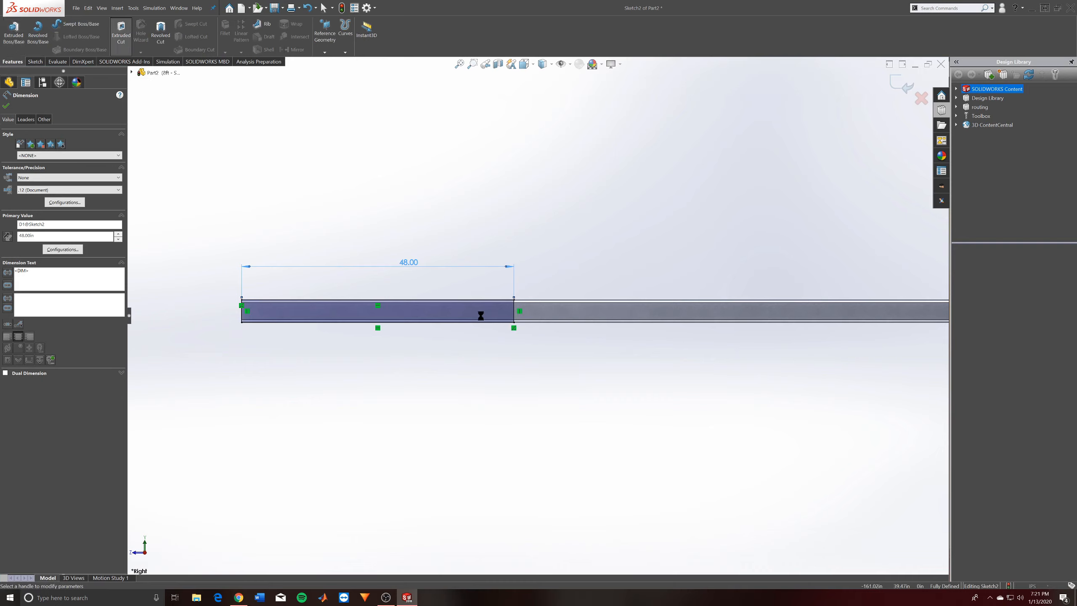
pyautogui.click(54, 149)
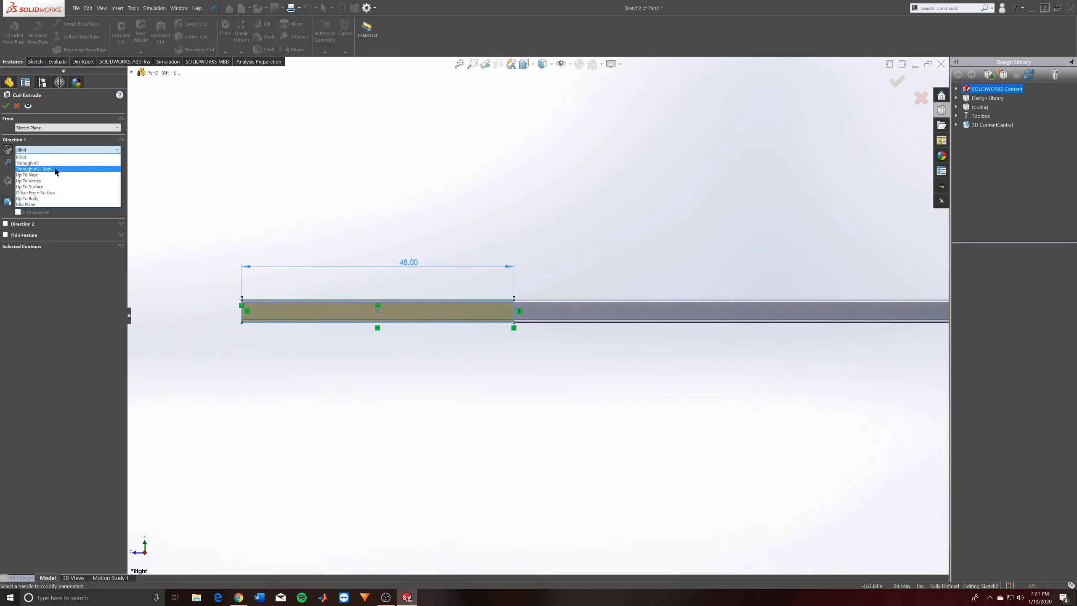
pyautogui.click(56, 169)
pyautogui.click(5, 105)
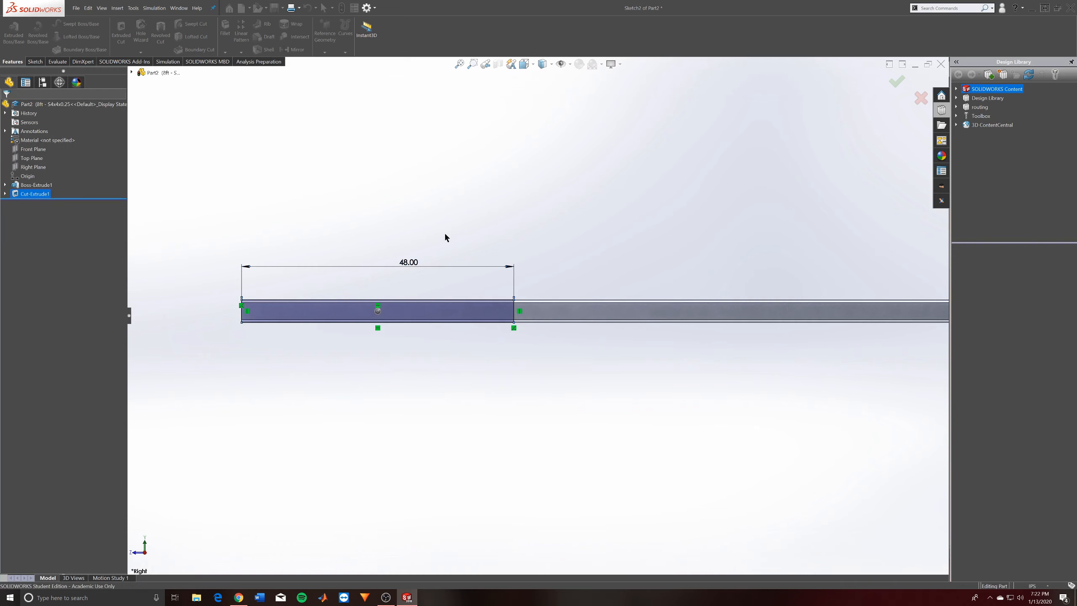
pyautogui.moveTo(442, 197); pyautogui.dragTo(473, 292, button='middle')
pyautogui.scroll(5, 475, 294)
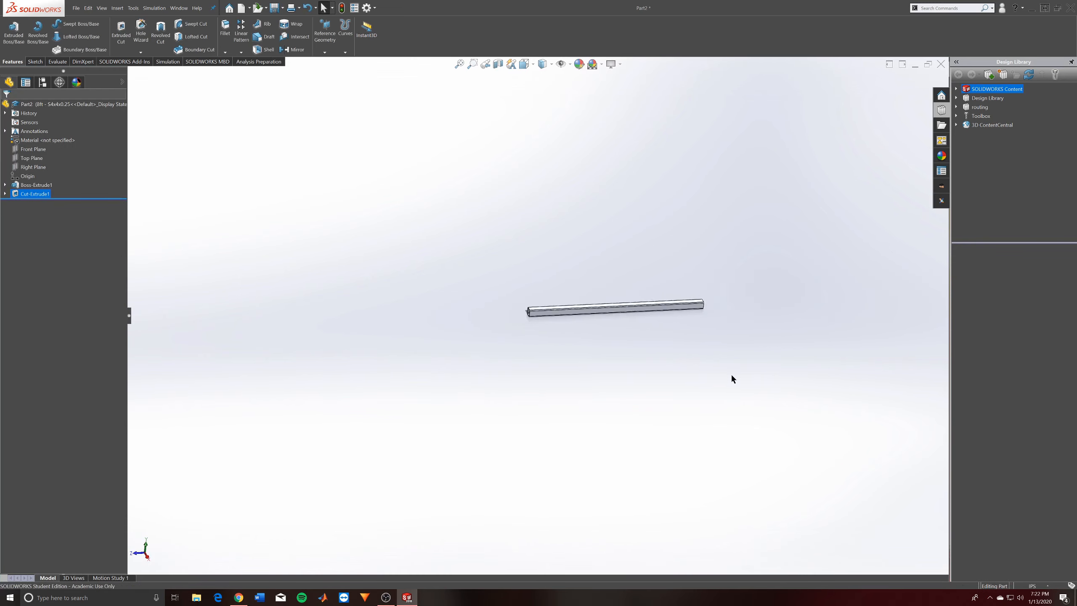
pyautogui.scroll(-4, 728, 309)
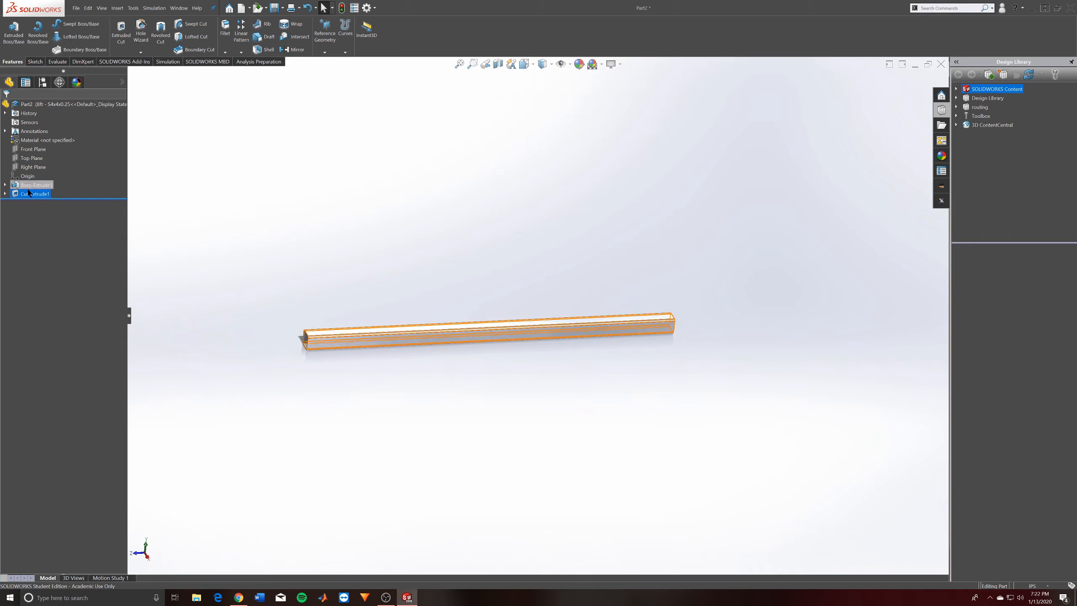
# Undo the extruded cut and delete its leftover rectangle sketch
pyautogui.hotkey('ctrl', 'z')
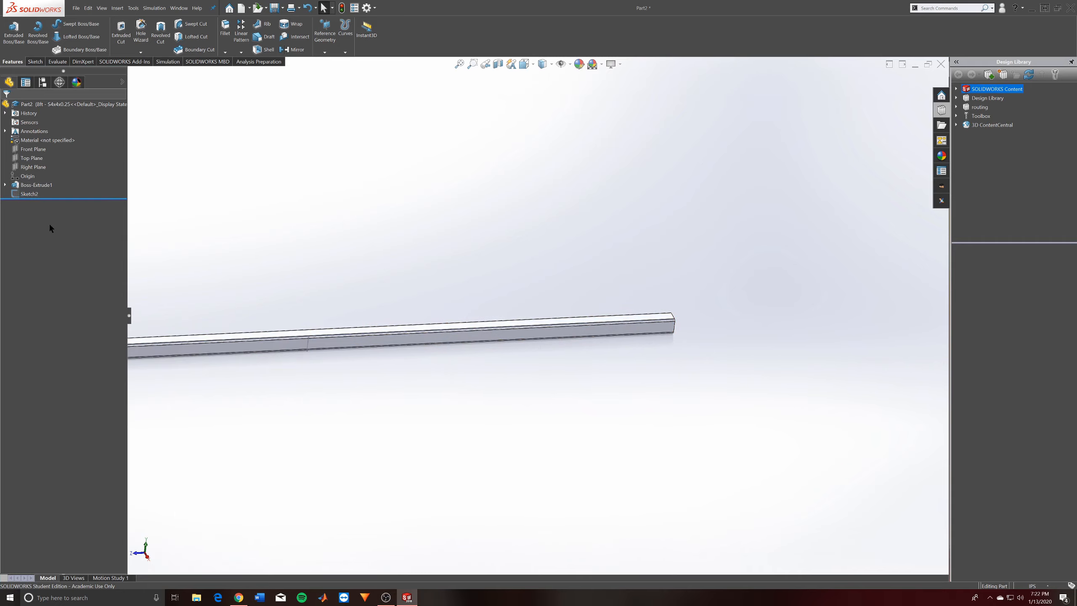
pyautogui.click(28, 194)
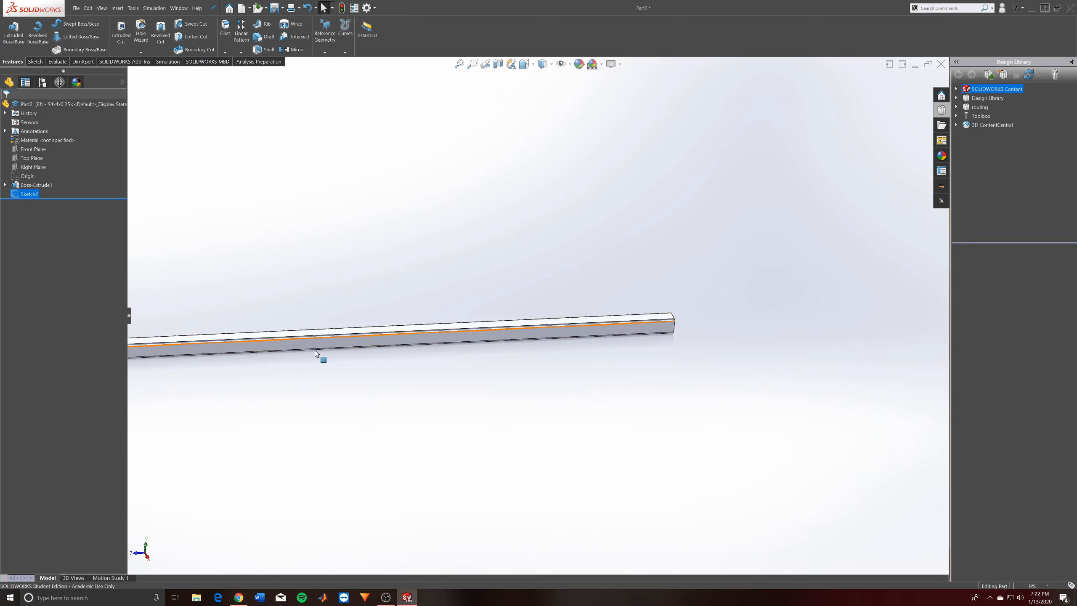
pyautogui.press('Delete')
pyautogui.scroll(3, 399, 388)
pyautogui.scroll(-4, 316, 329)
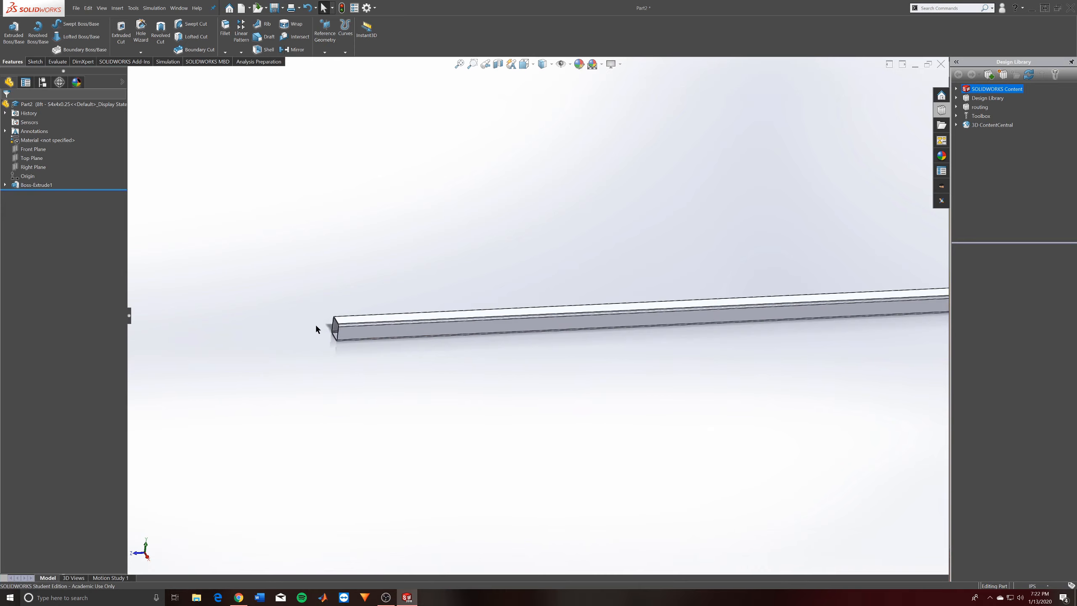
# Edit the tube's base extrusion, setting its depth to 96 in for this configuration only
pyautogui.rightClick(26, 185)
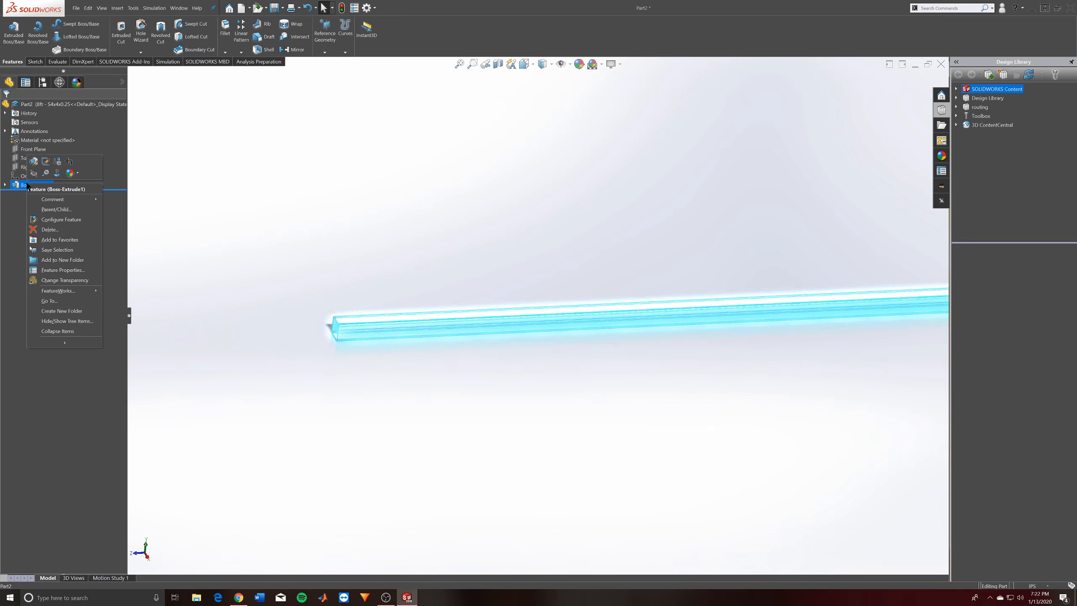
pyautogui.click(34, 161)
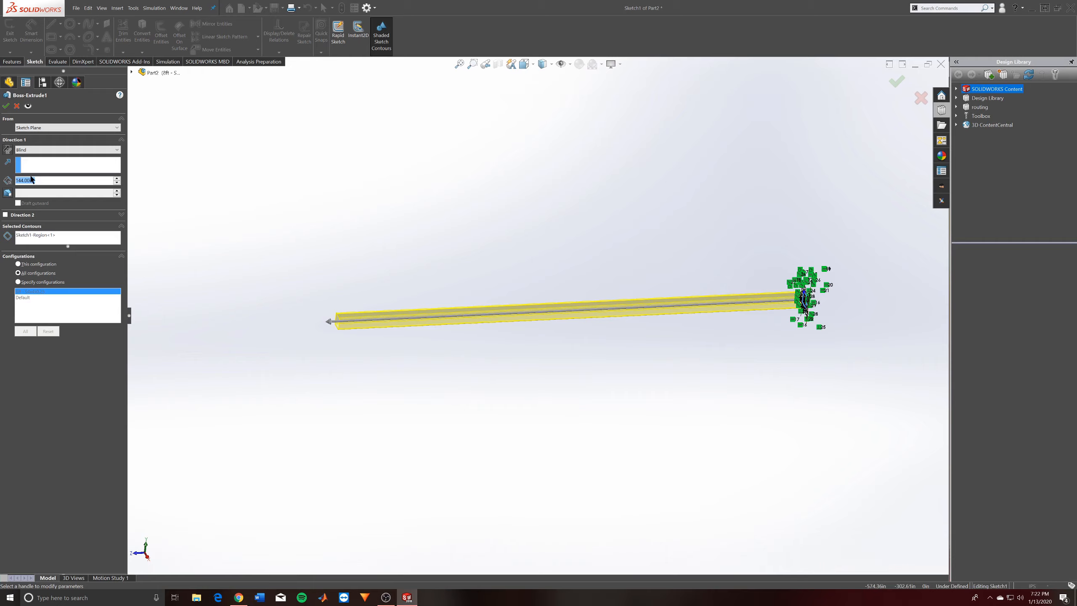
pyautogui.click(18, 265)
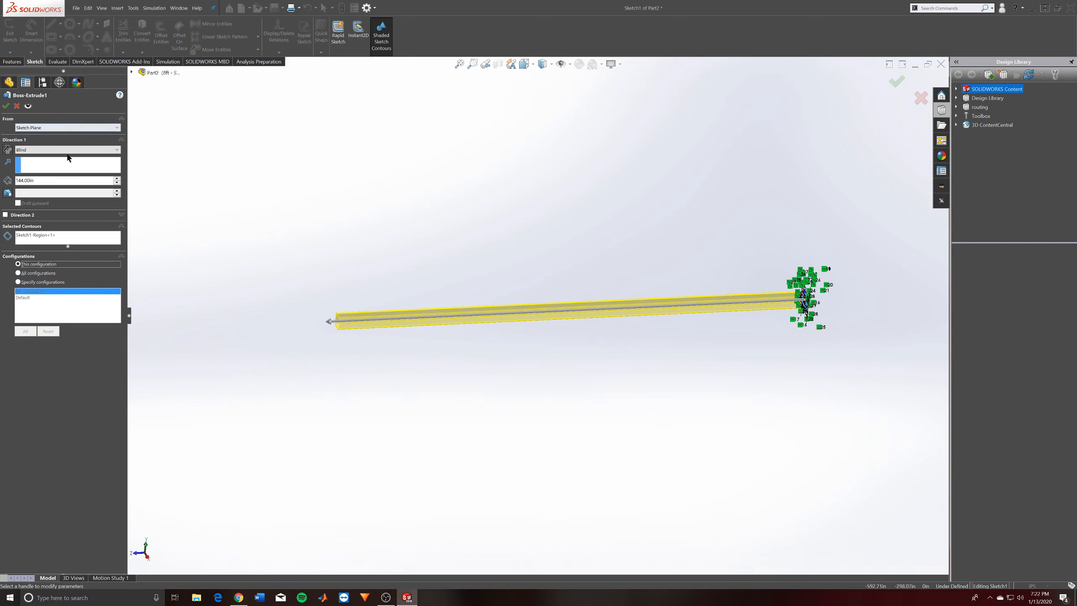
pyautogui.click(59, 181)
pyautogui.write('96')
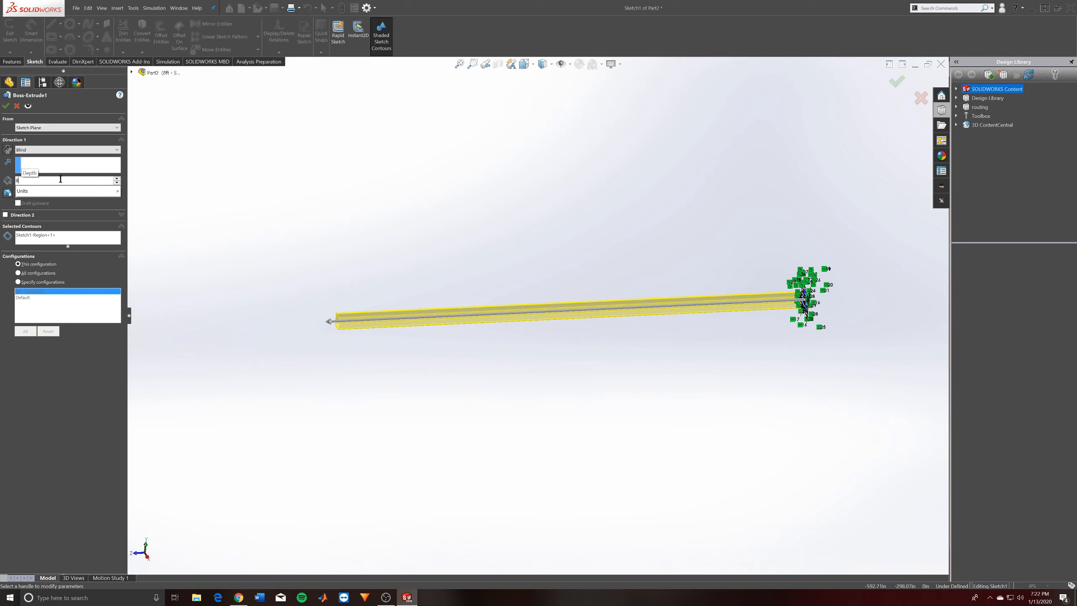
pyautogui.press('Return')
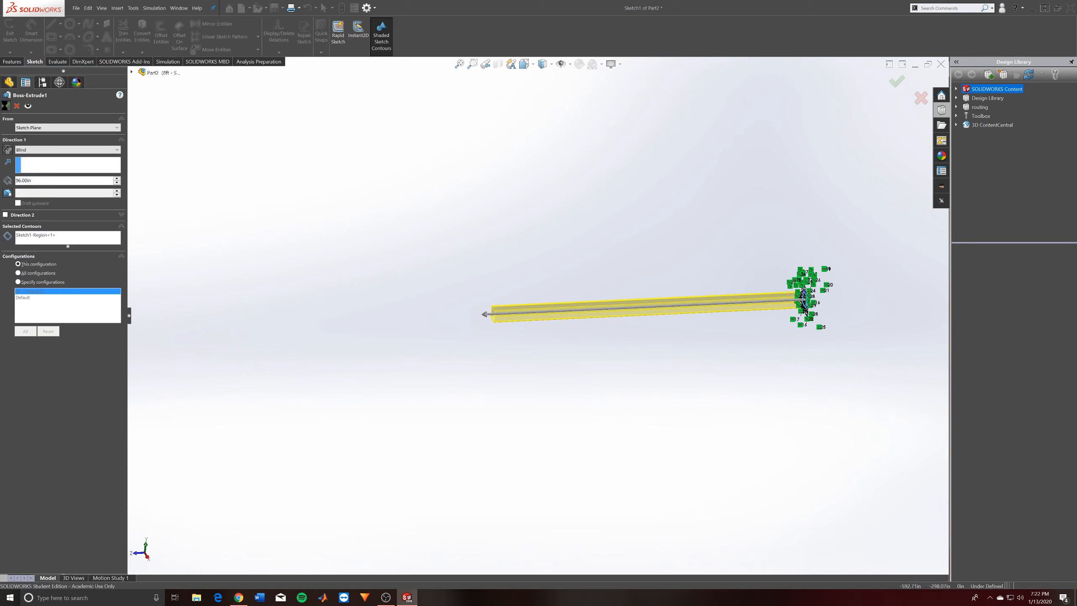
pyautogui.click(5, 105)
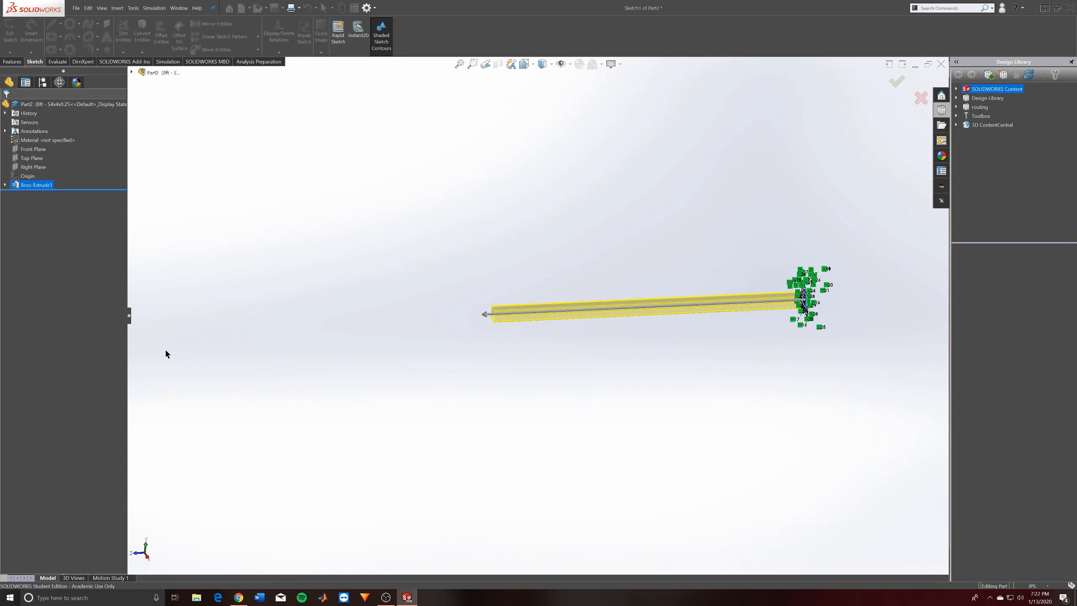
# Compare the tube's length in the Default and 8ft - S4x4x0.25 configurations, ending on the 8ft one with the feature list shown
pyautogui.click(42, 82)
pyautogui.click(45, 127)
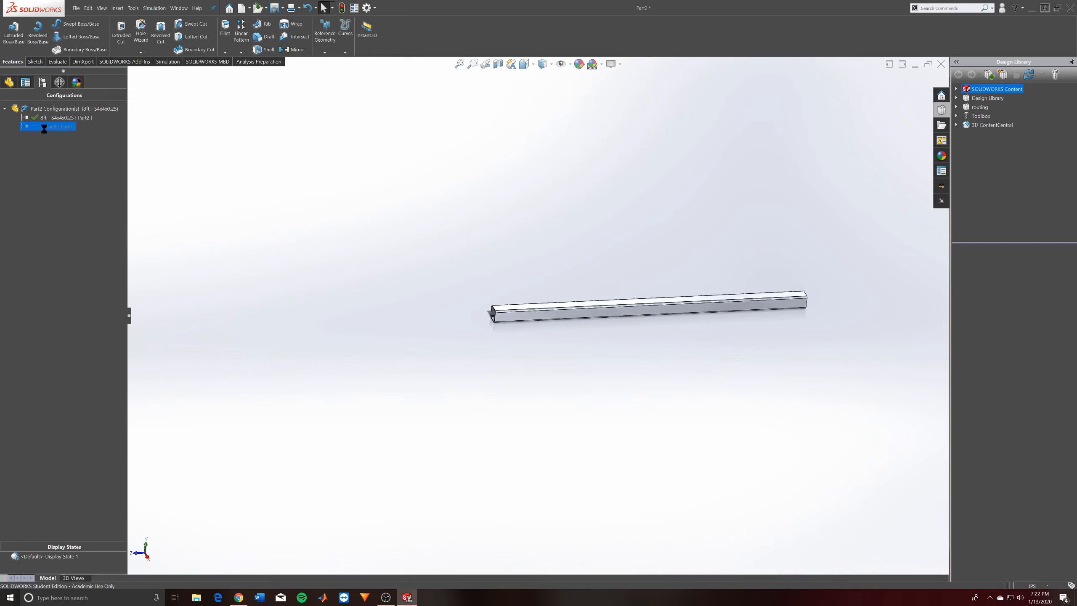
pyautogui.doubleClick(47, 124)
pyautogui.doubleClick(47, 118)
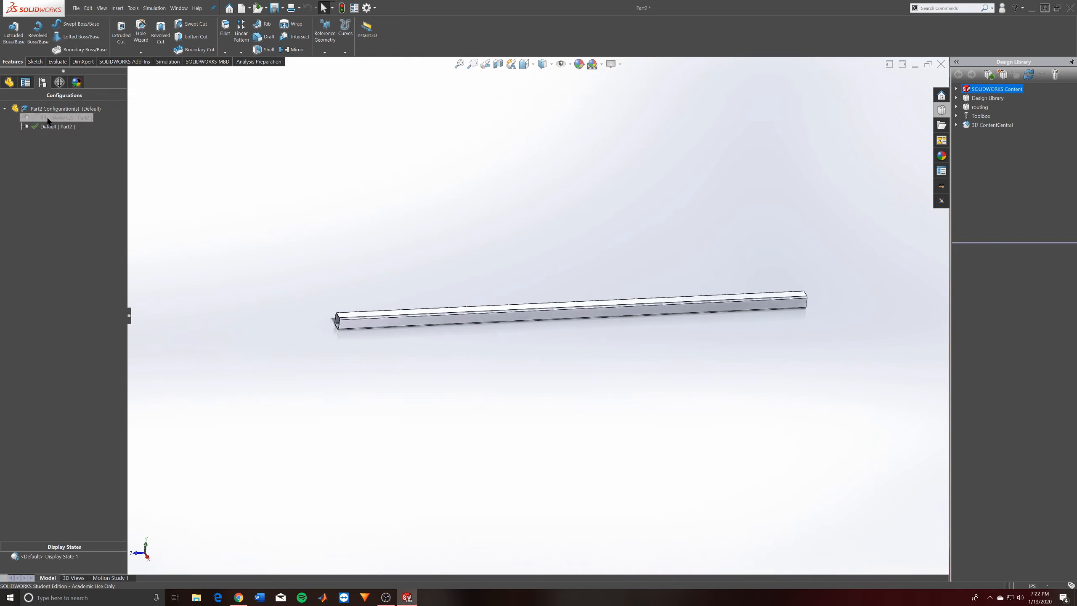
pyautogui.click(53, 108)
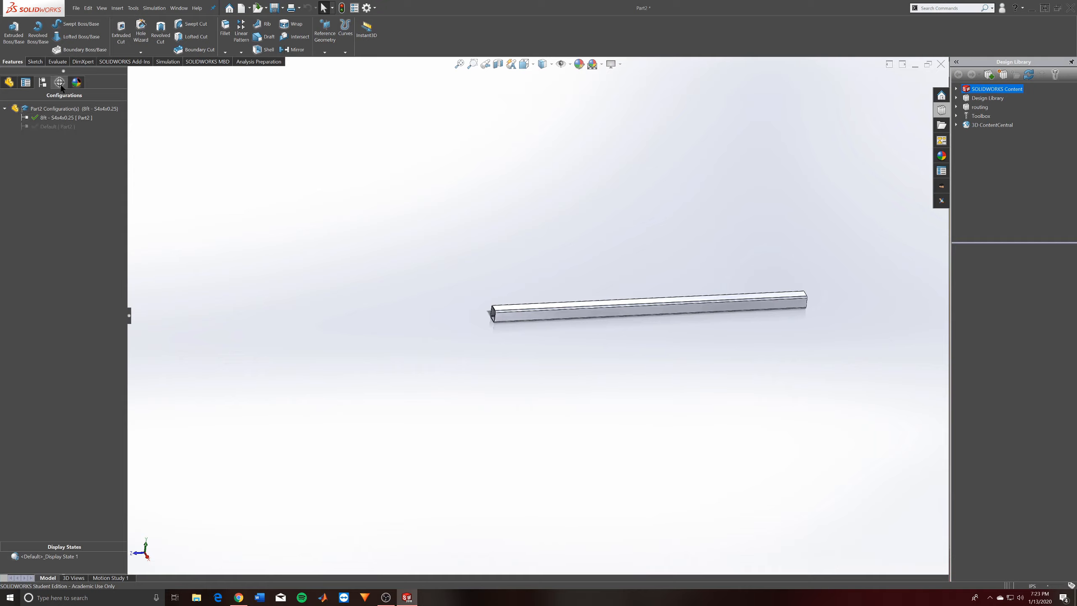
pyautogui.click(9, 82)
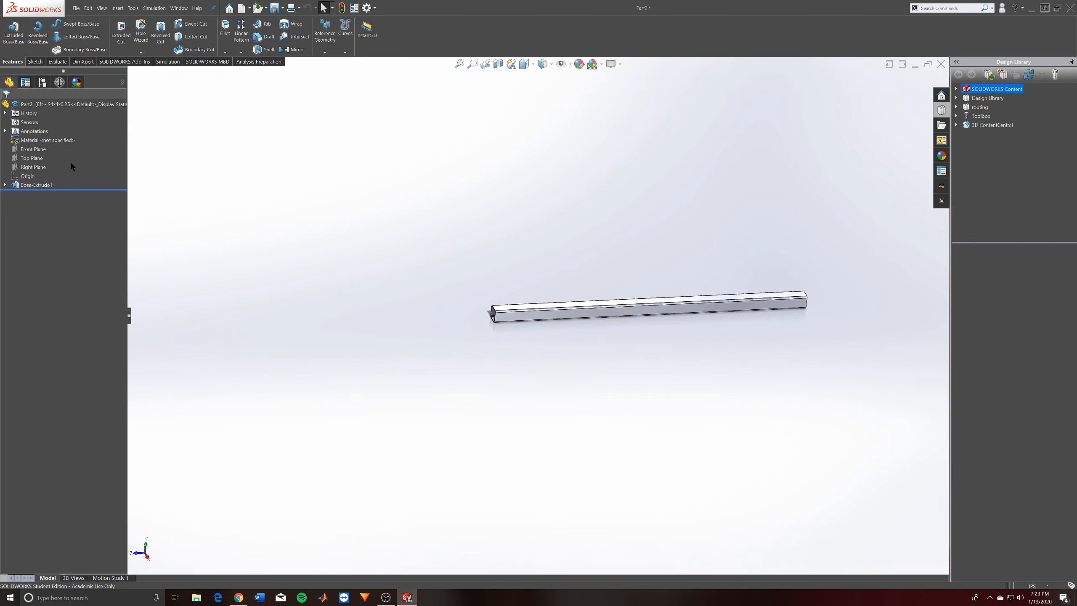
pyautogui.click(43, 83)
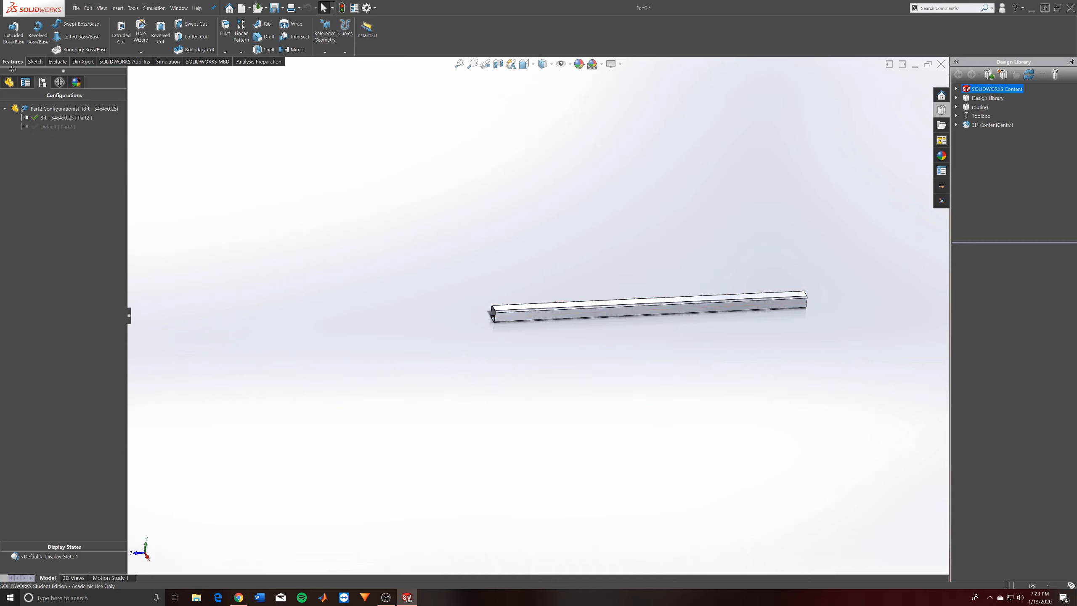
pyautogui.click(12, 83)
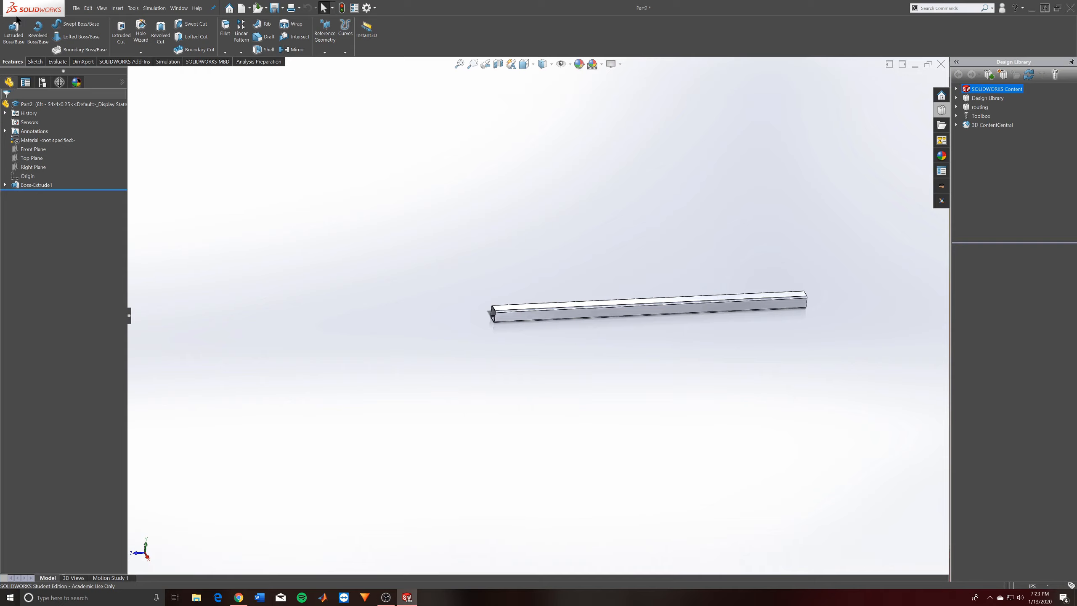
pyautogui.click(42, 82)
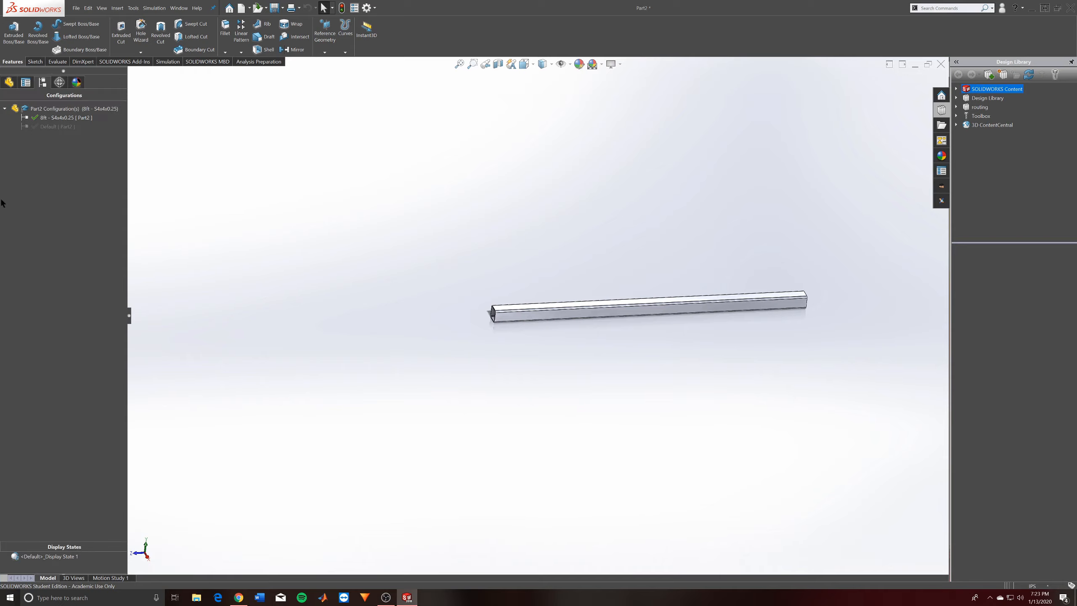
pyautogui.click(8, 82)
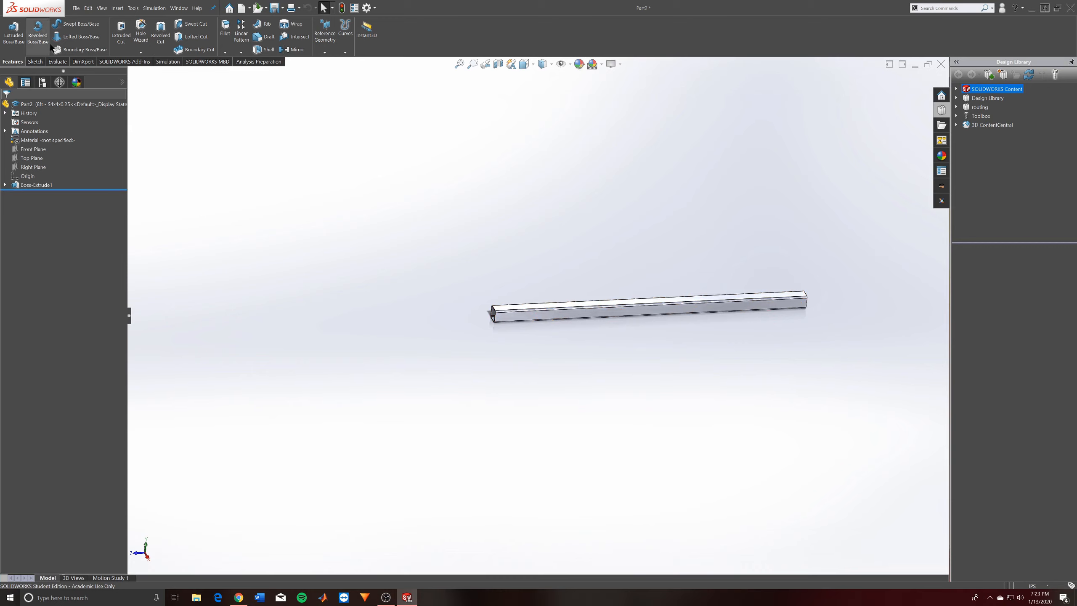
pyautogui.click(43, 83)
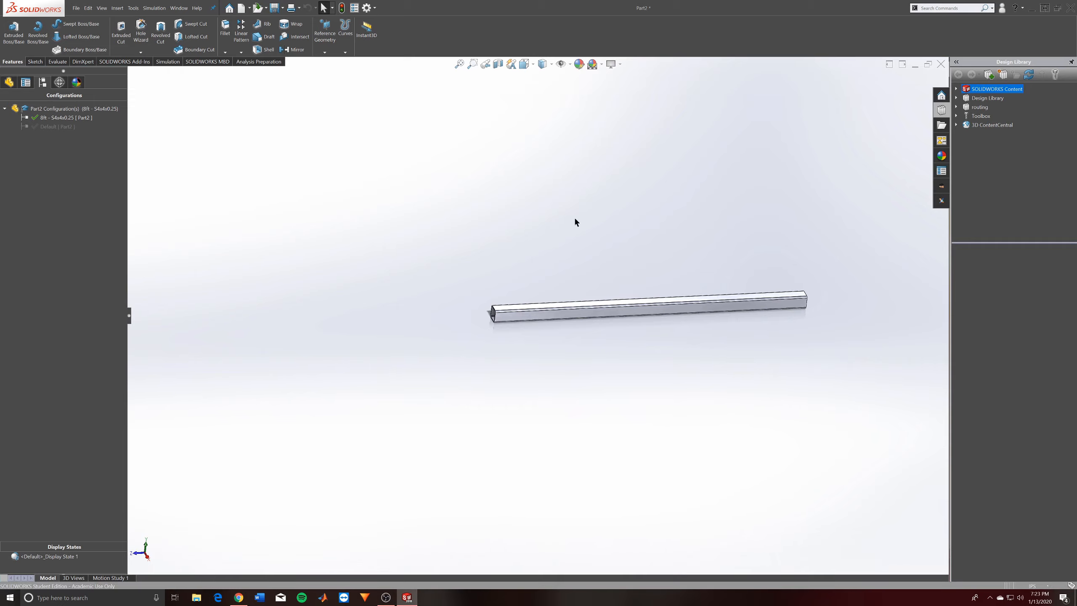
pyautogui.press('super+e')
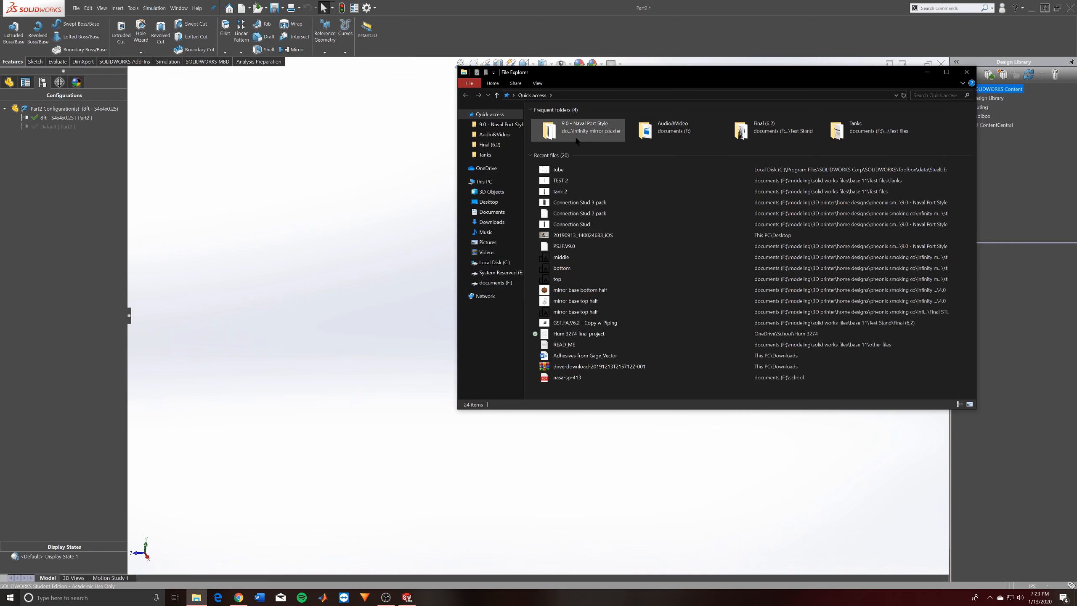
pyautogui.click(495, 283)
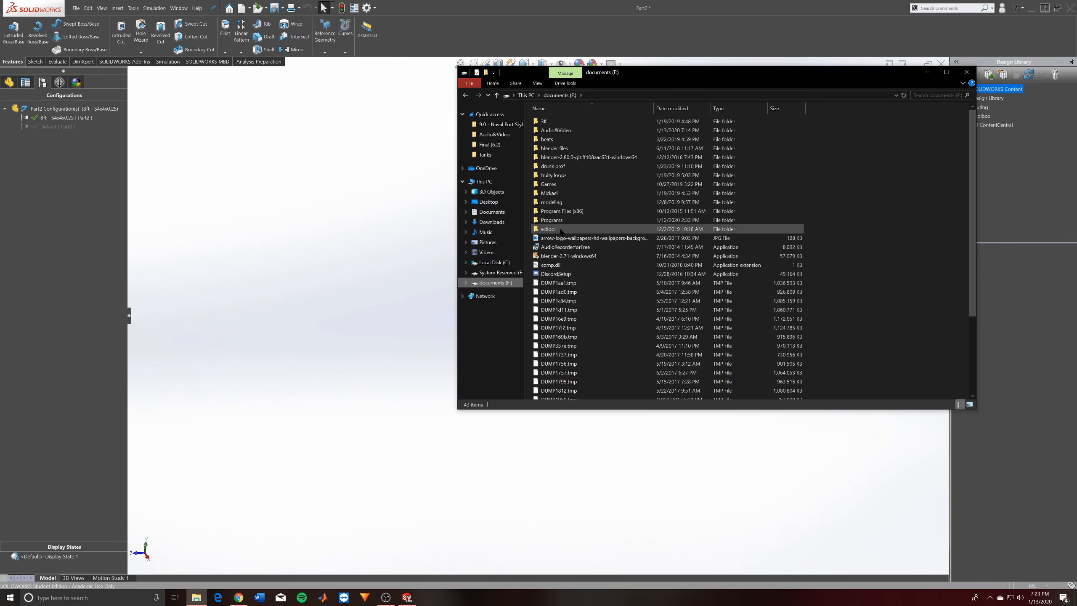
pyautogui.doubleClick(568, 202)
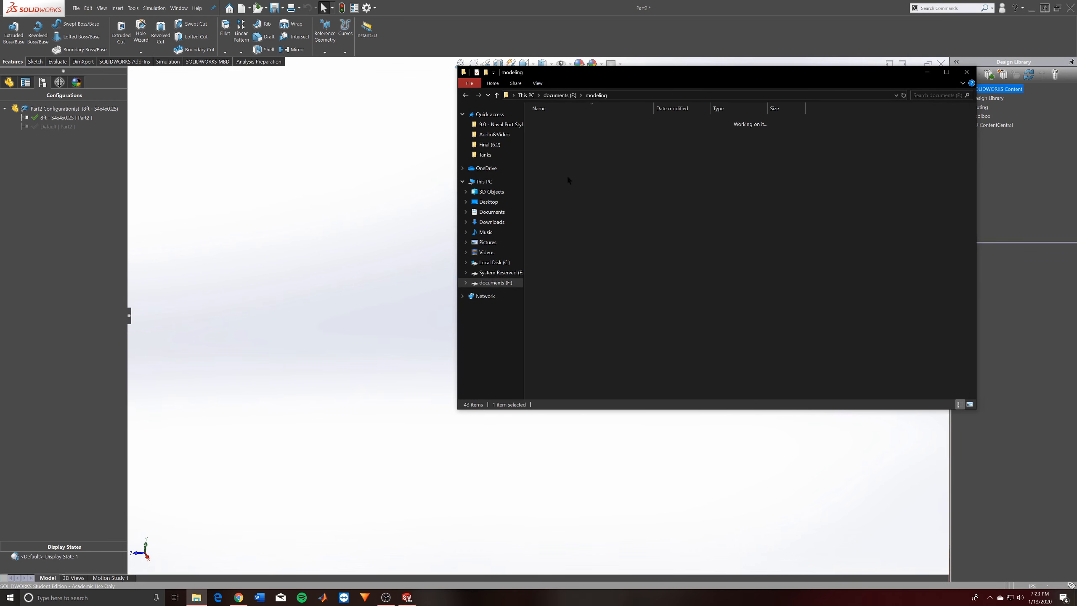
pyautogui.doubleClick(570, 184)
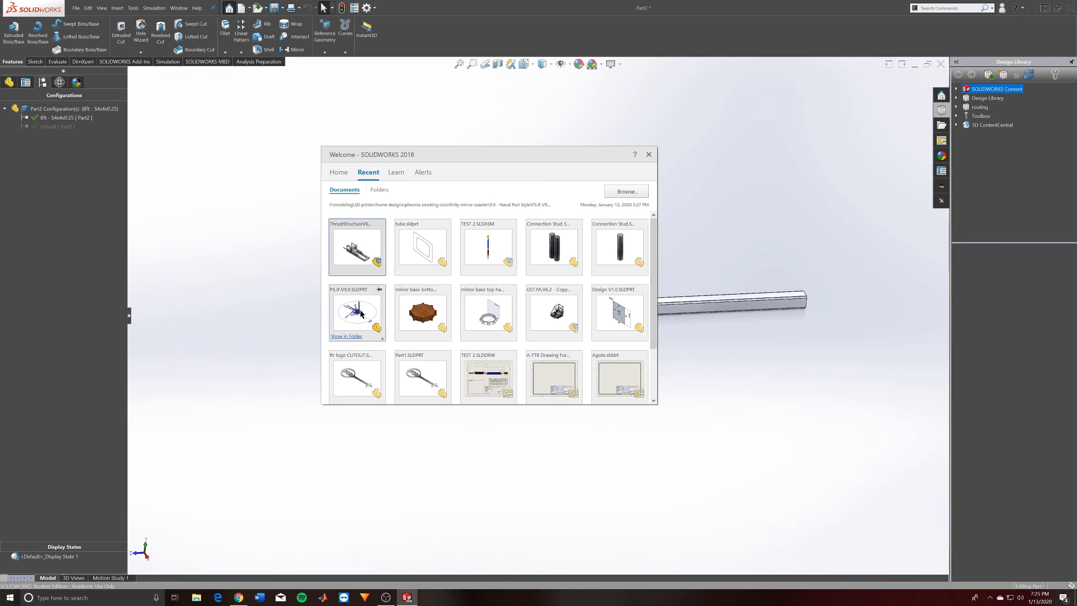
# Open the recent part PS.IF.V9.0.SLDPRT and orient the ring for an angled view from above
pyautogui.click(361, 310)
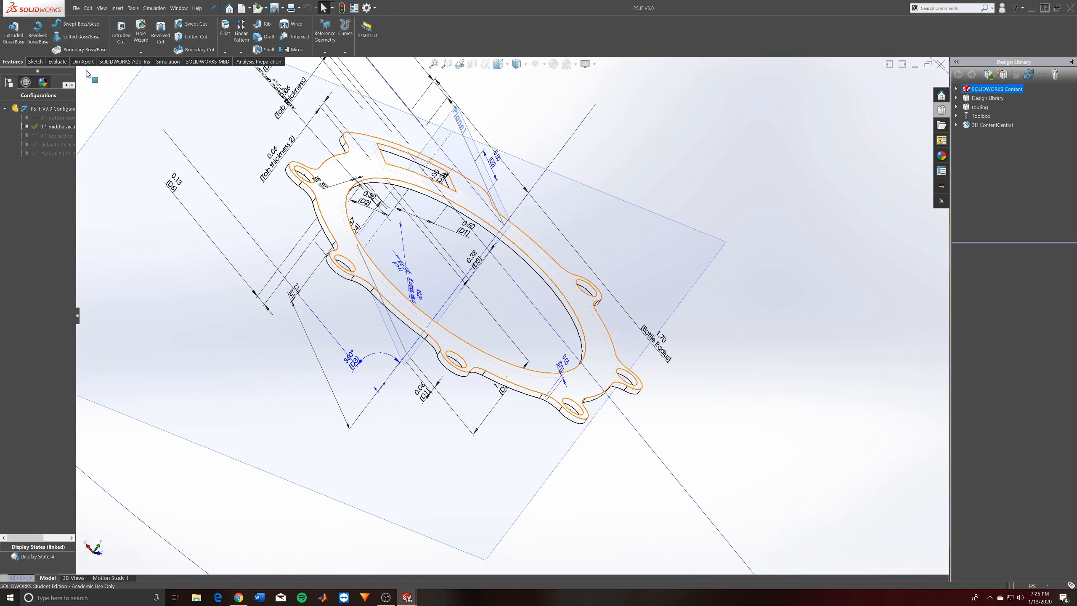
pyautogui.moveTo(467, 219); pyautogui.dragTo(415, 202, button='middle')
pyautogui.scroll(2, 443, 241)
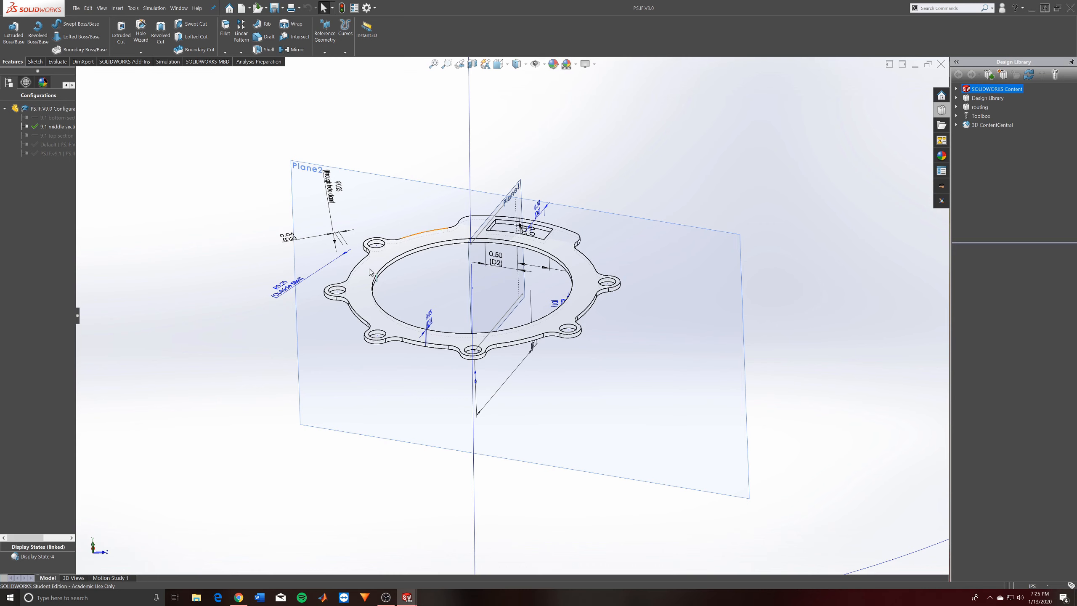
# Activate the PS.IF v9.1 configuration and switch from it to the Default configuration to compare the ring's shape
pyautogui.click(48, 153)
pyautogui.doubleClick(49, 155)
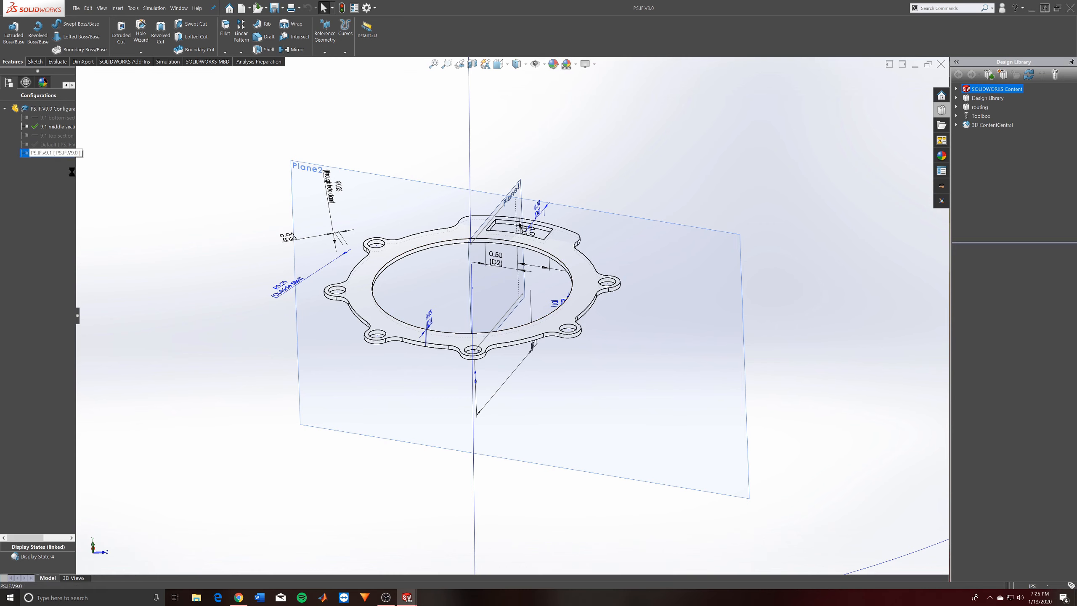
pyautogui.doubleClick(57, 145)
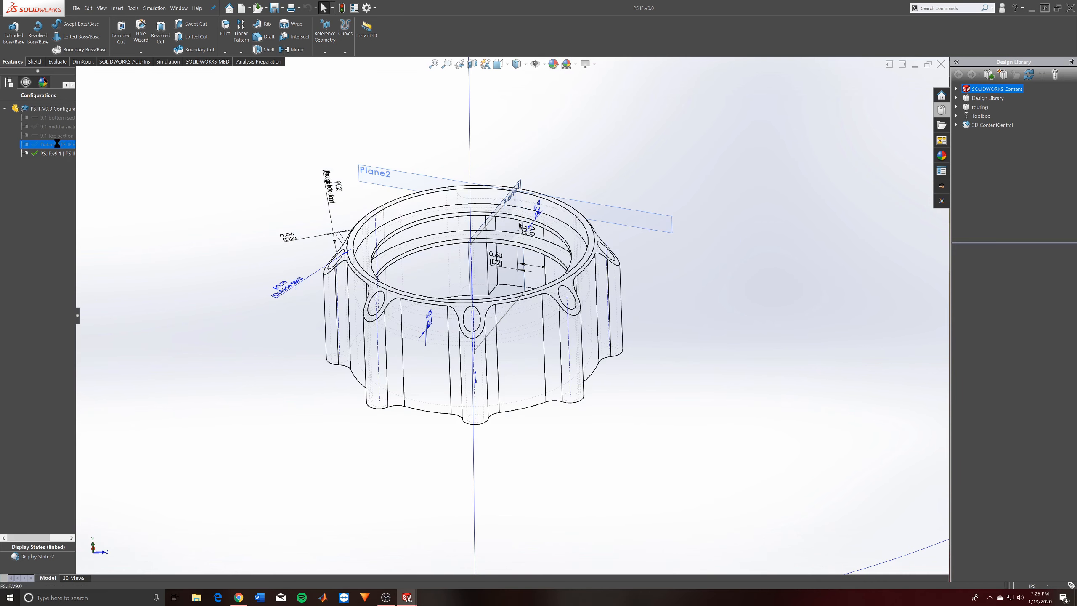
pyautogui.moveTo(476, 301); pyautogui.dragTo(517, 289, button='middle')
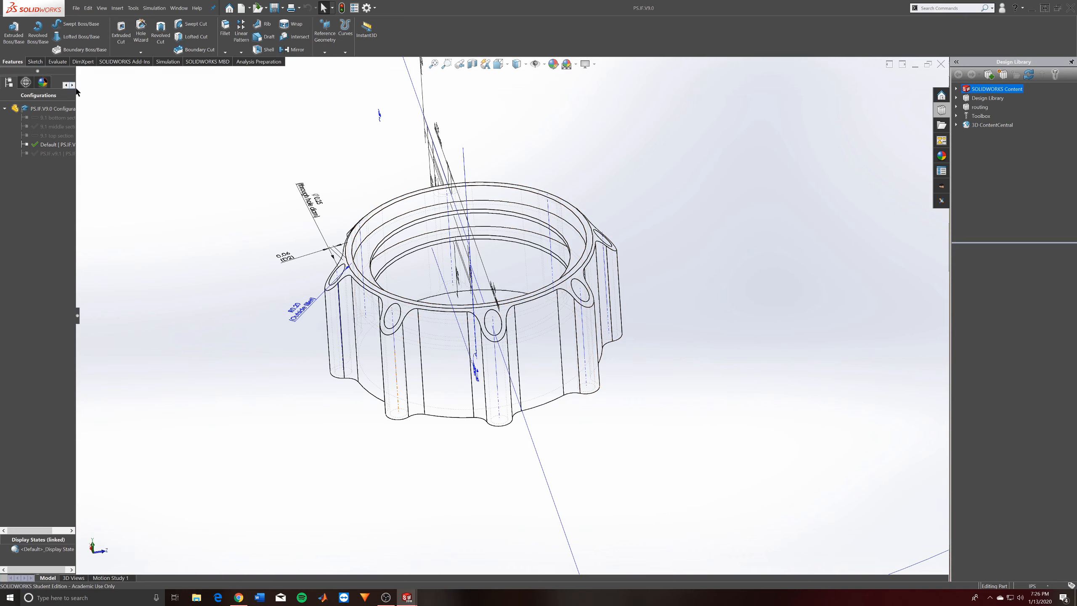
# Widen the side pane and examine the ring and its feature list in the Default configuration
pyautogui.moveTo(77, 90); pyautogui.dragTo(105, 91)
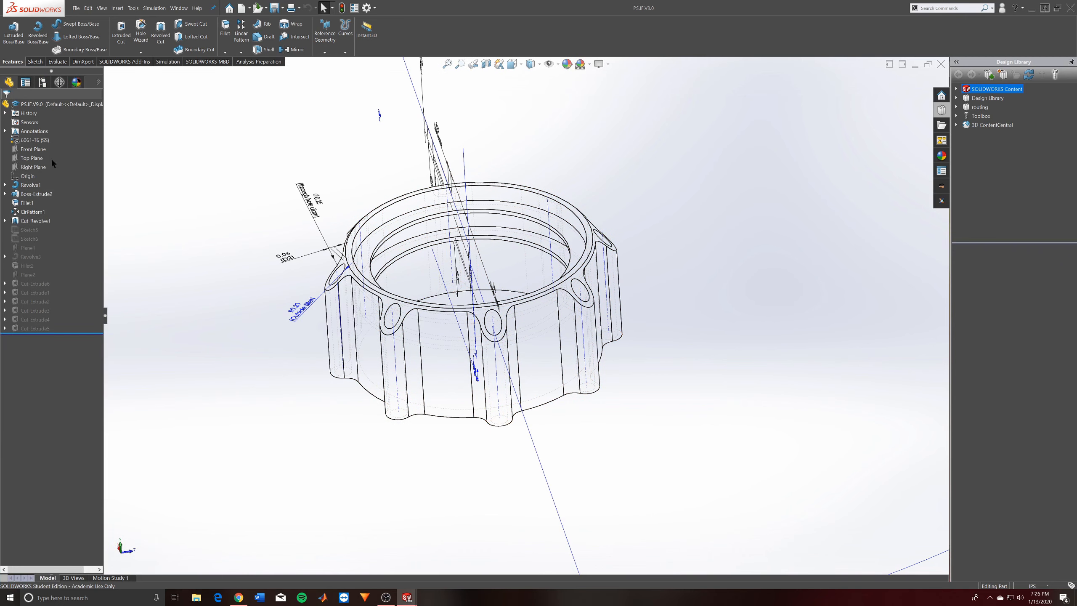
pyautogui.moveTo(573, 384); pyautogui.dragTo(598, 364, button='middle')
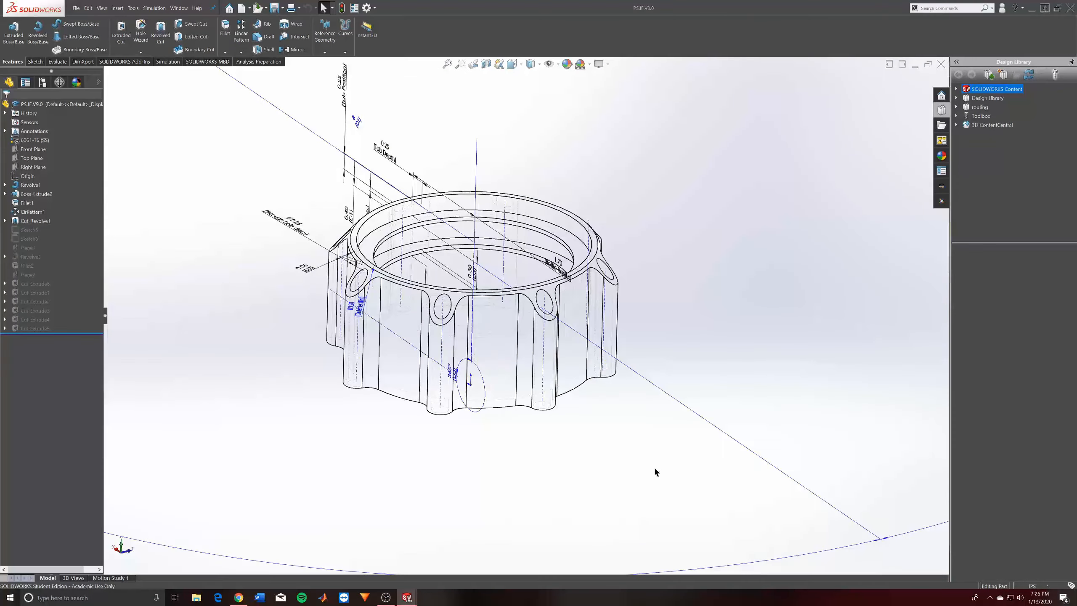
pyautogui.moveTo(657, 472); pyautogui.dragTo(313, 128)
pyautogui.press('Escape')
pyautogui.moveTo(547, 325); pyautogui.dragTo(644, 386, button='middle')
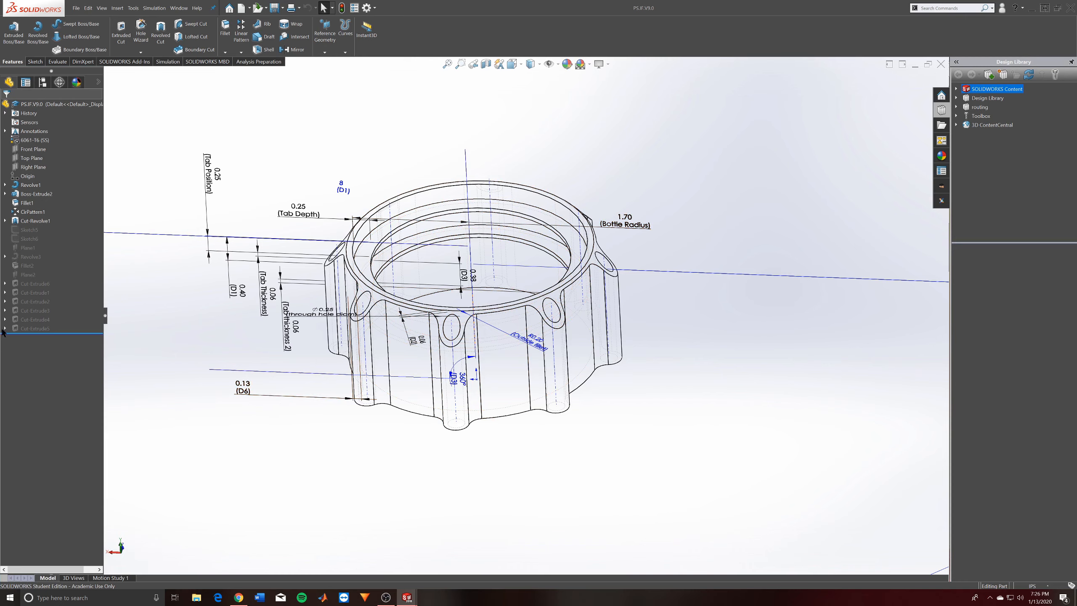
# Switch to the PS.IF v9.1 configuration and back to Default, examining the ring's inner walls and tabs from several angles
pyautogui.click(42, 82)
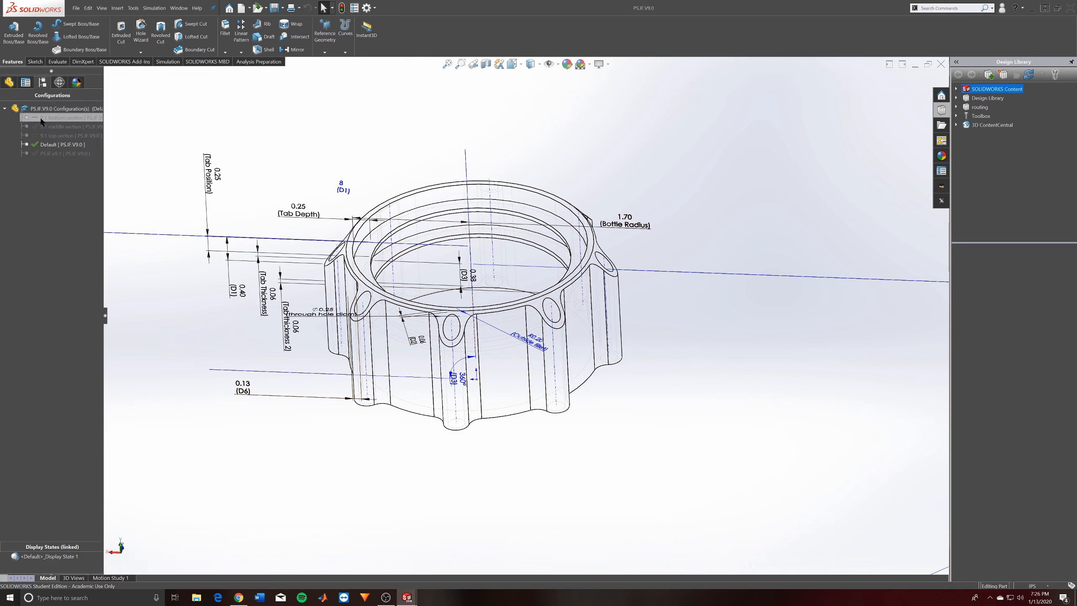
pyautogui.click(54, 153)
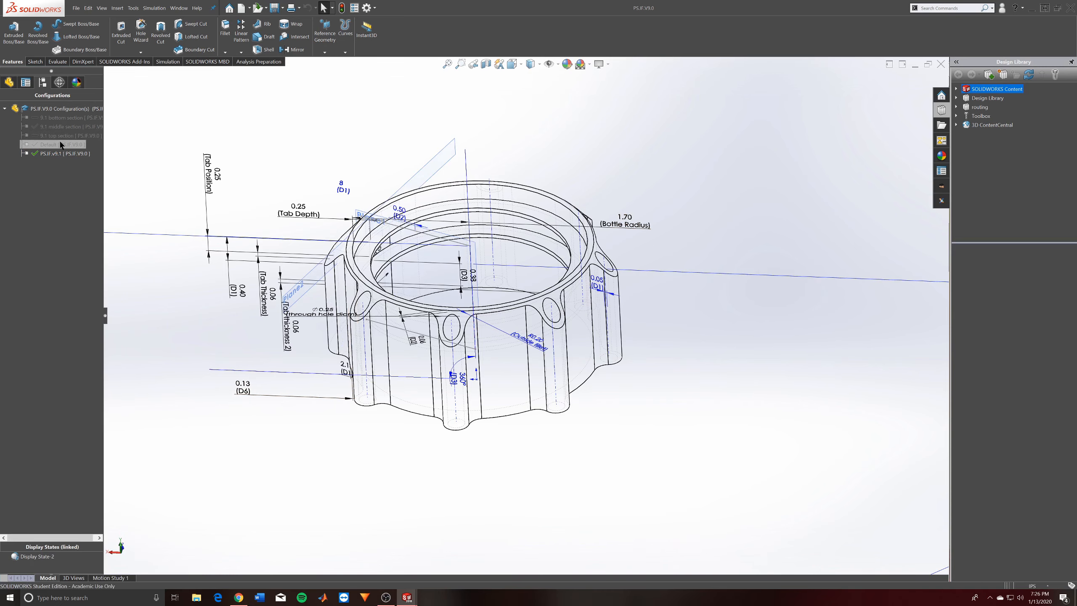
pyautogui.doubleClick(43, 145)
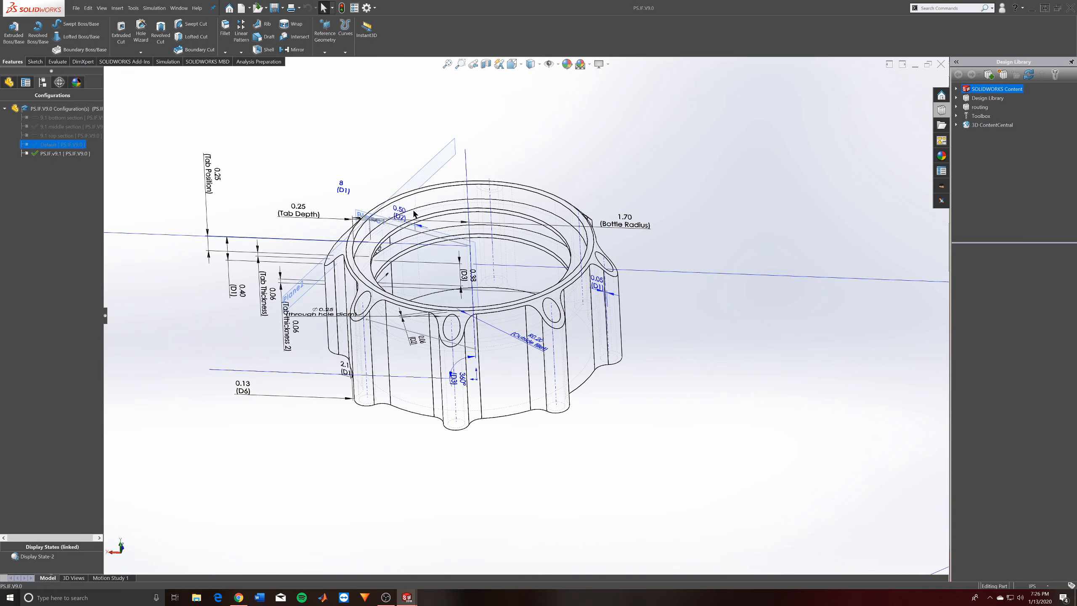
pyautogui.moveTo(276, 297); pyautogui.dragTo(495, 363, button='middle')
pyautogui.scroll(5, 495, 364)
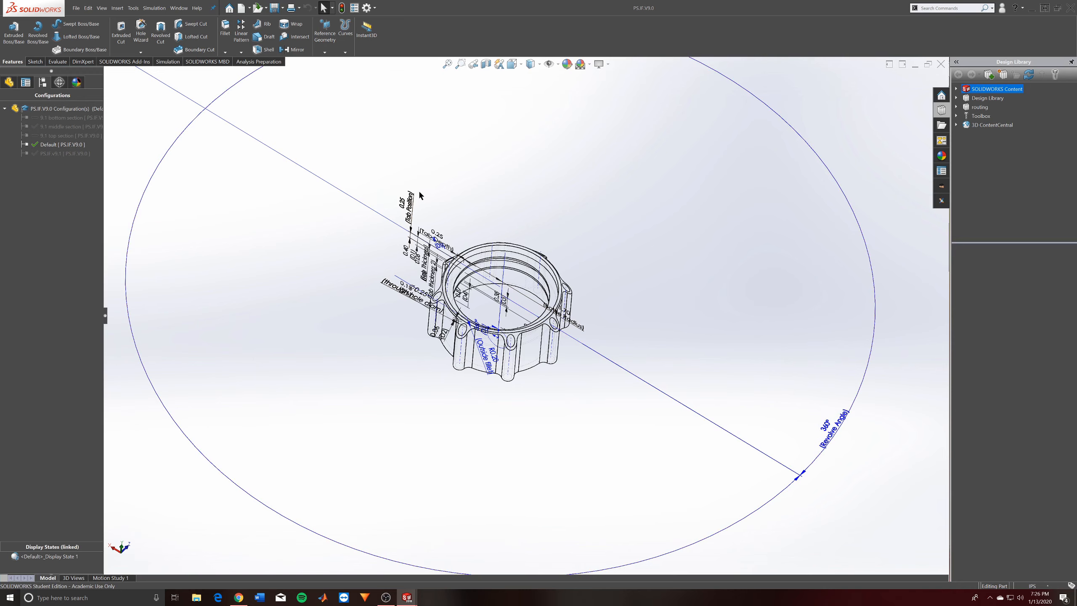
pyautogui.scroll(-5, 488, 328)
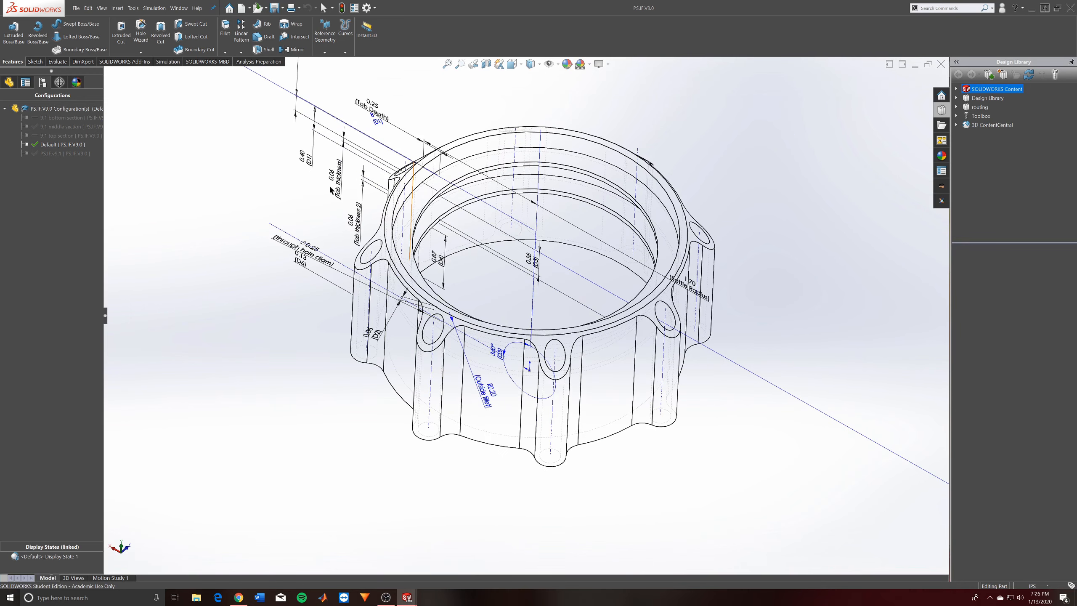
pyautogui.moveTo(488, 327); pyautogui.dragTo(388, 136, button='middle')
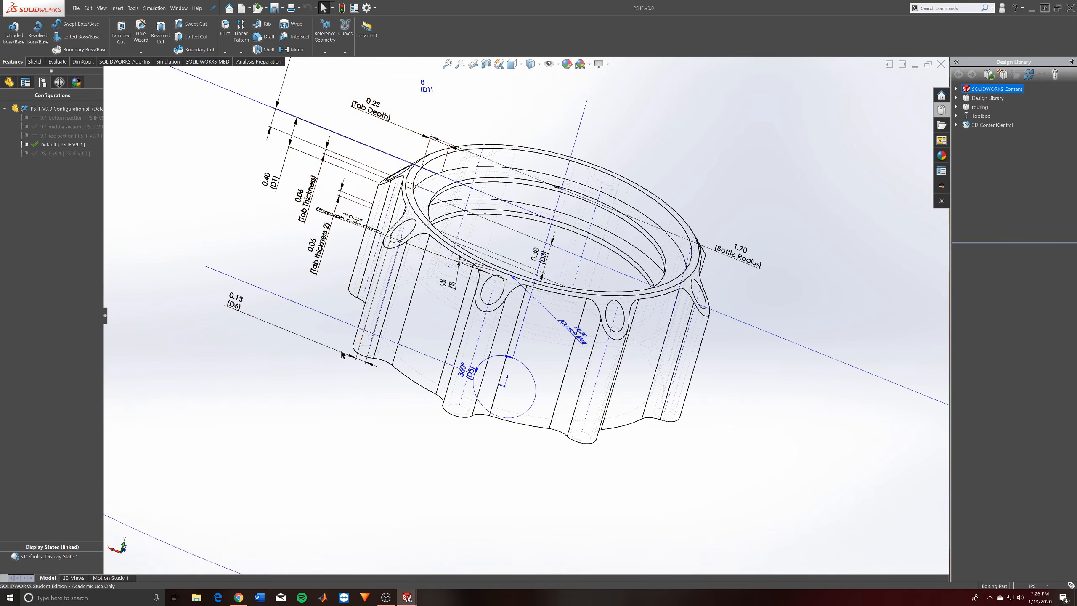
pyautogui.moveTo(378, 148); pyautogui.dragTo(285, 319, button='middle')
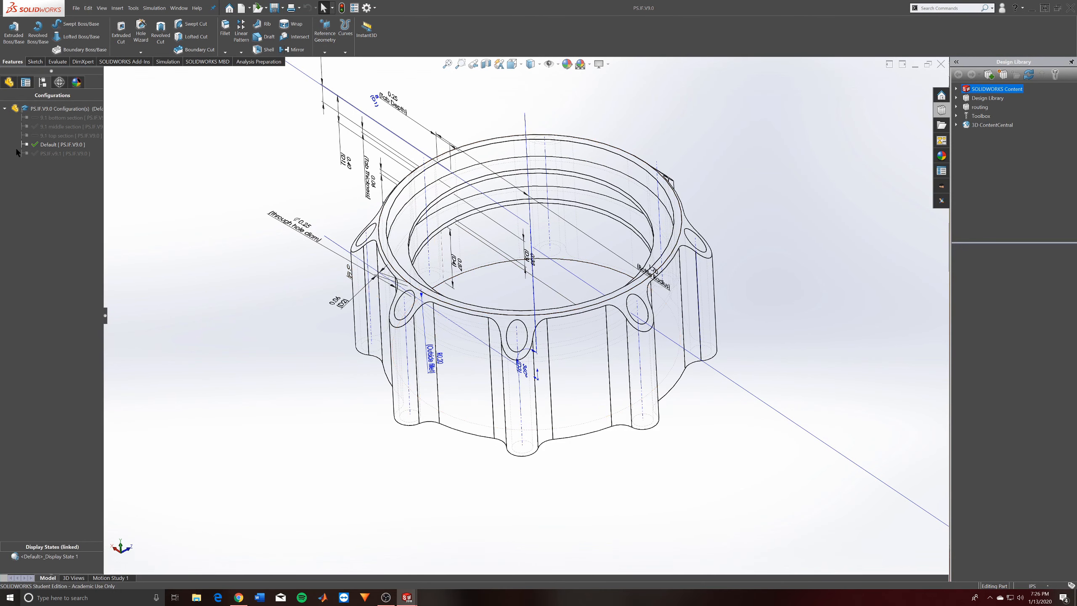
# Activate PS.IF v9.1 and examine the ring's interior, and switch to 9.1 bottom section to inspect its feature list and geometry
pyautogui.doubleClick(57, 154)
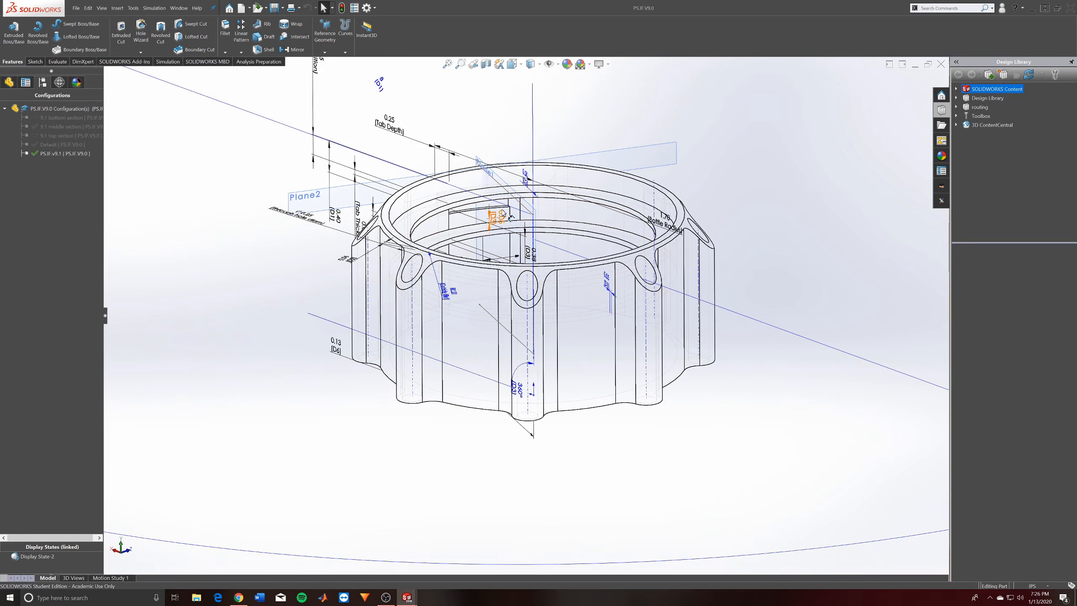
pyautogui.moveTo(517, 242); pyautogui.dragTo(492, 245, button='middle')
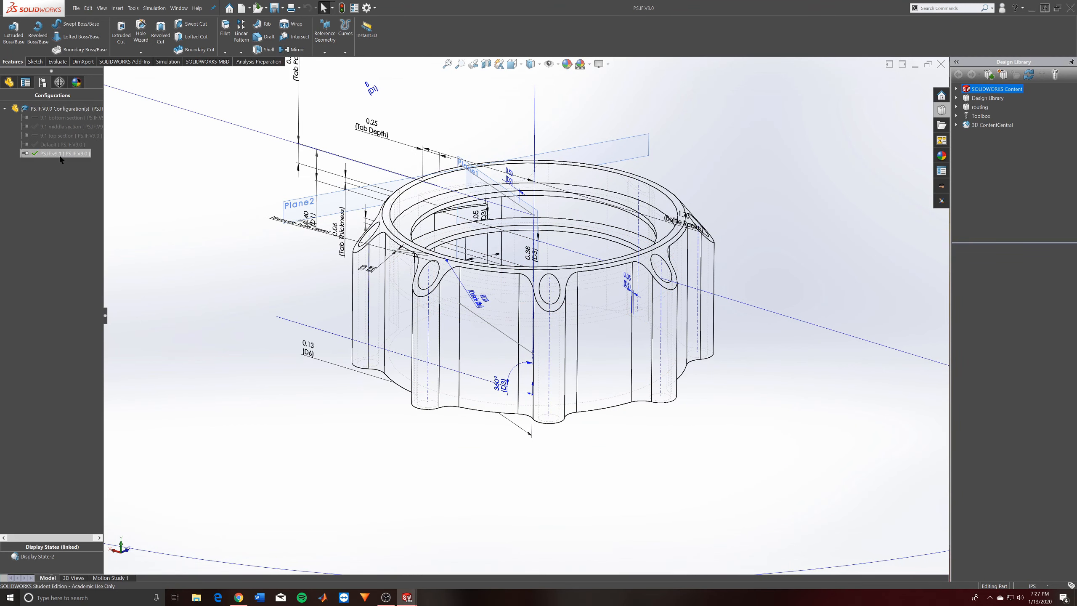
pyautogui.doubleClick(64, 118)
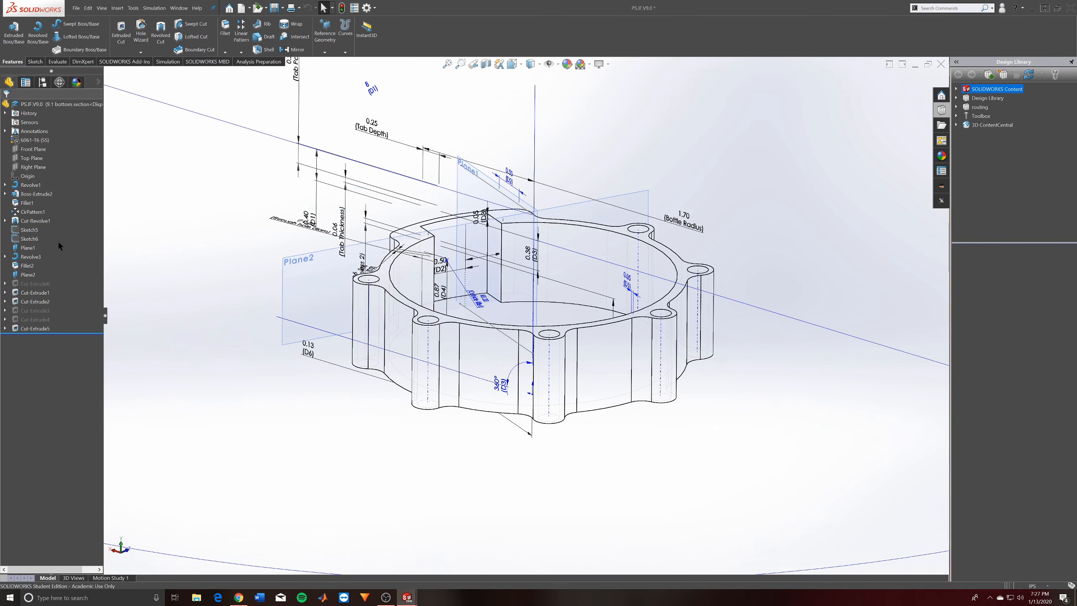
pyautogui.moveTo(676, 370); pyautogui.dragTo(693, 367, button='middle')
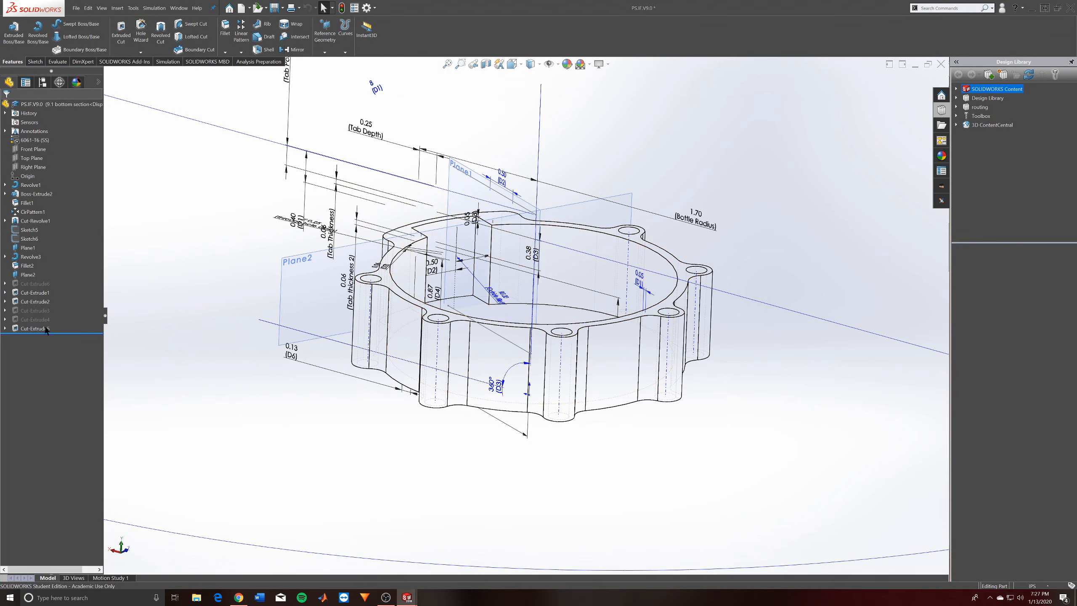
# Reactivate the PS.IF v9.1 configuration and examine which cut features are suppressed in its feature list
pyautogui.click(43, 85)
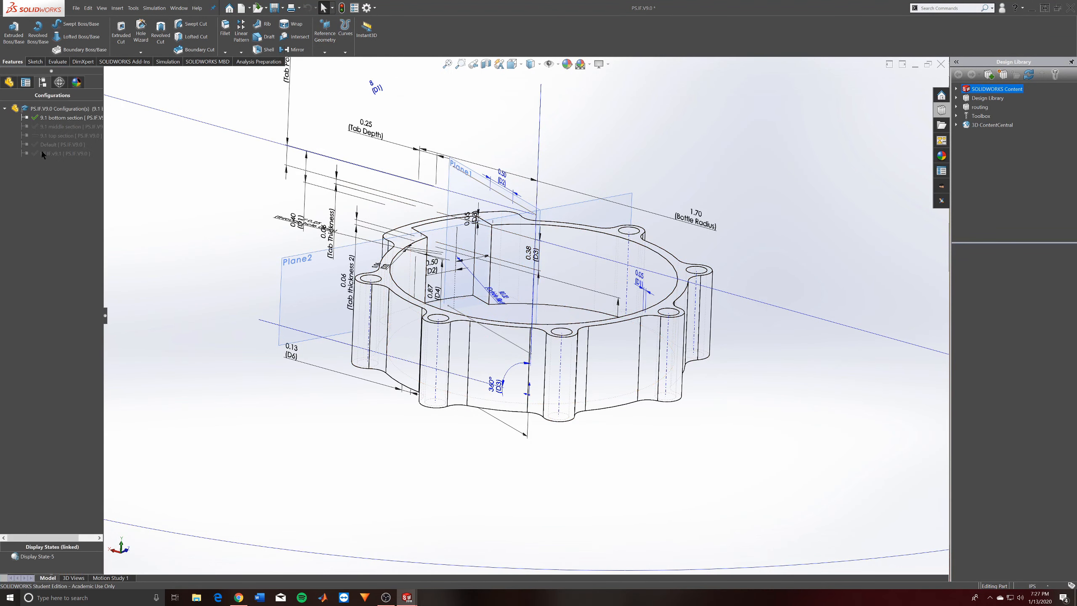
pyautogui.click(45, 152)
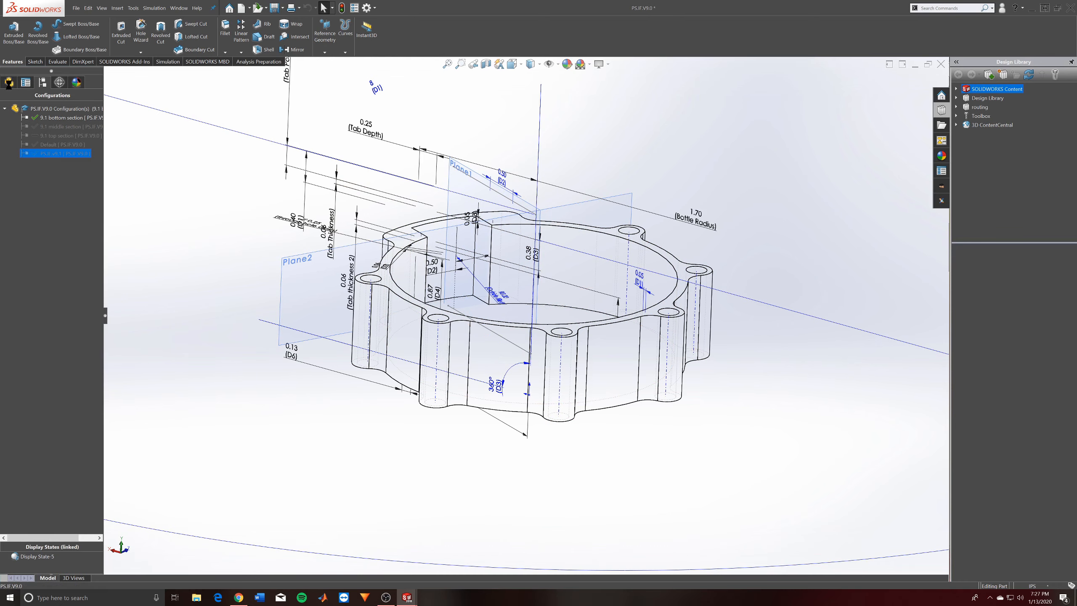
pyautogui.click(9, 83)
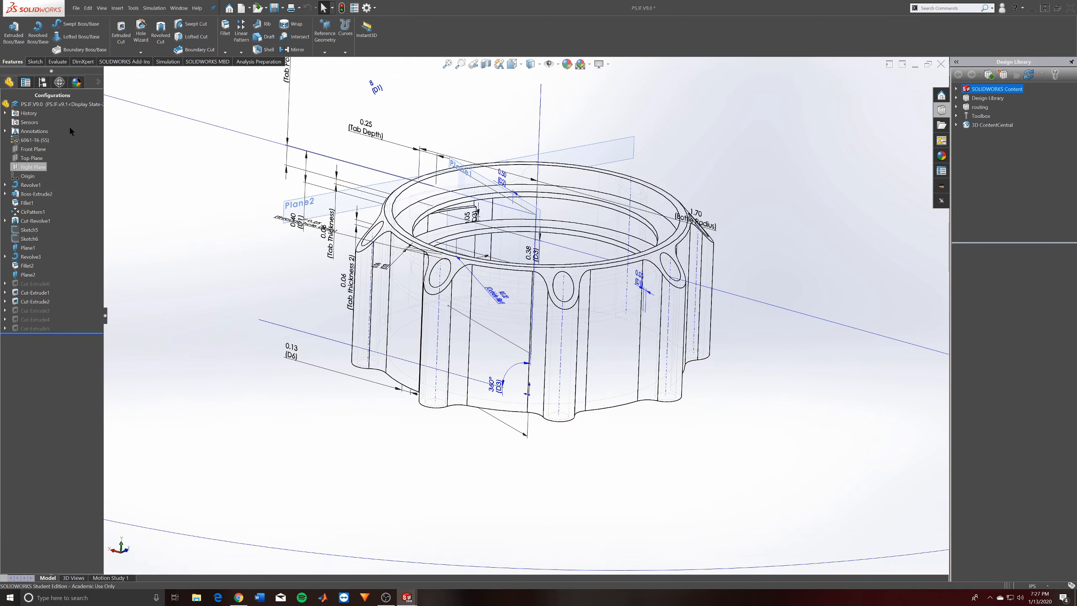
pyautogui.moveTo(83, 333); pyautogui.dragTo(77, 307)
pyautogui.click(75, 333)
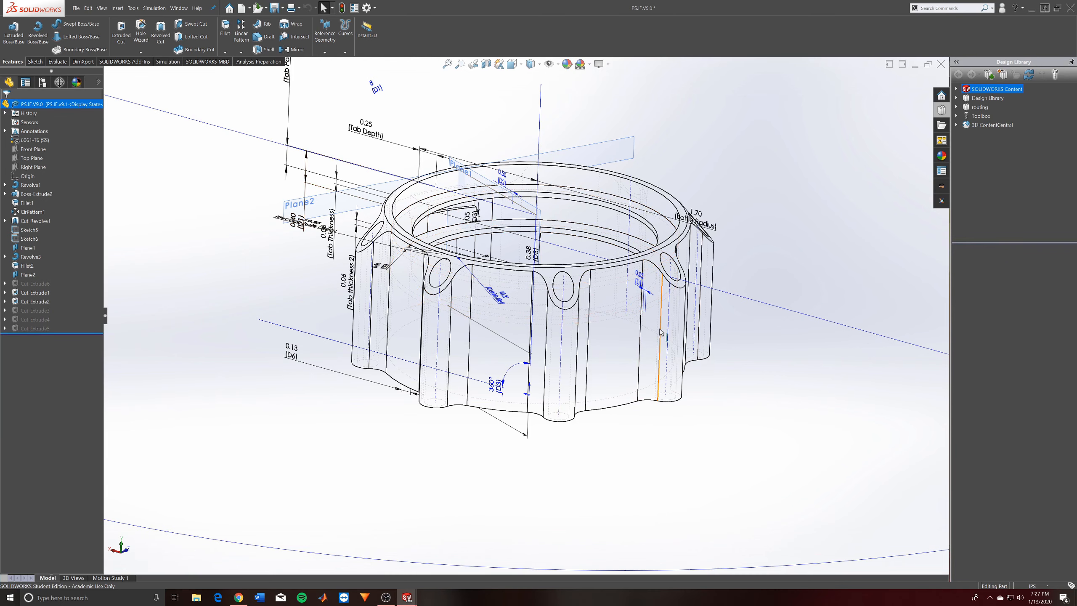
# Activate the 9.1 top section configuration and display its feature list to check the active cuts
pyautogui.click(44, 83)
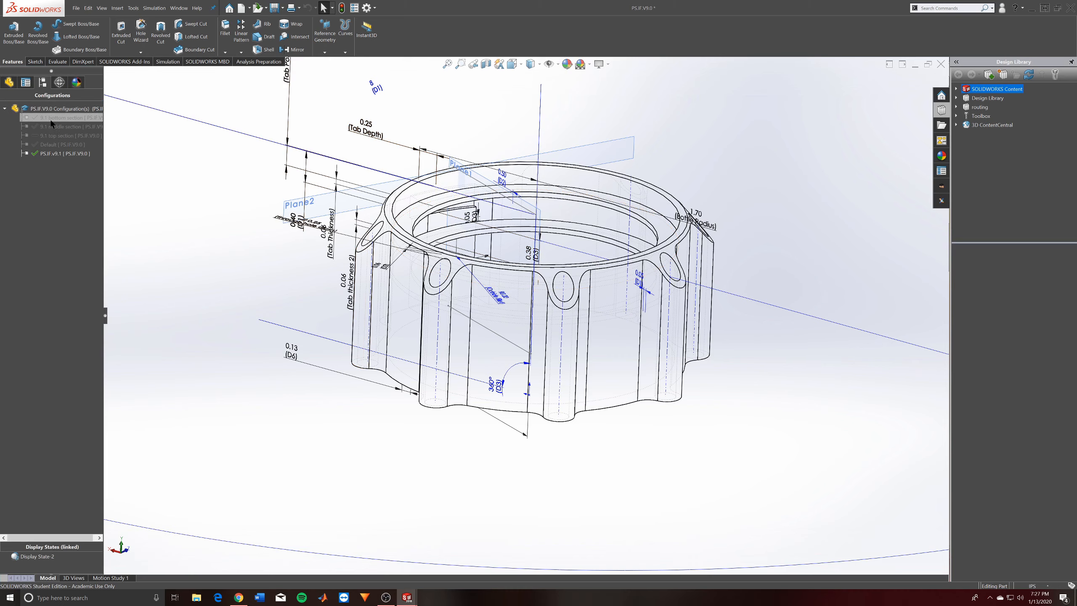
pyautogui.click(66, 135)
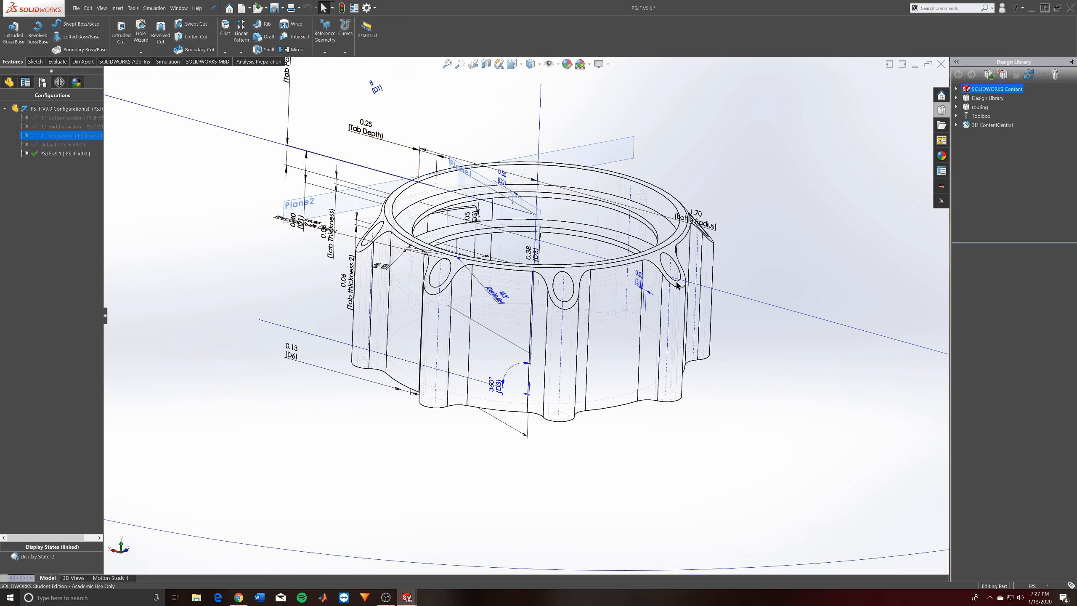
pyautogui.click(9, 82)
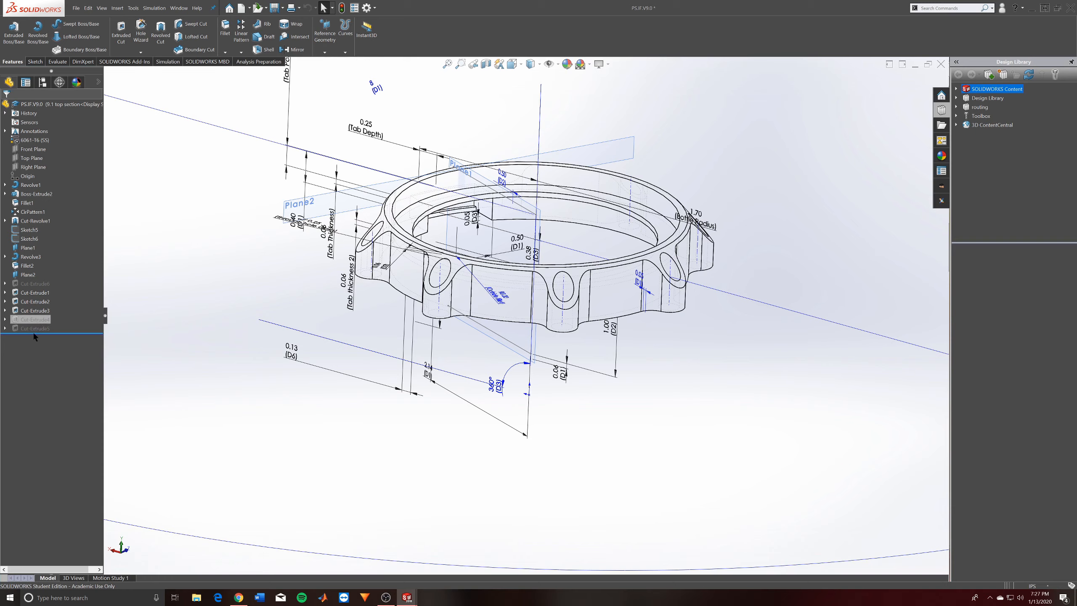
# Activate the 9.1 middle section and 9.1 bottom section configurations and examine the active and suppressed cuts in each feature list
pyautogui.click(42, 83)
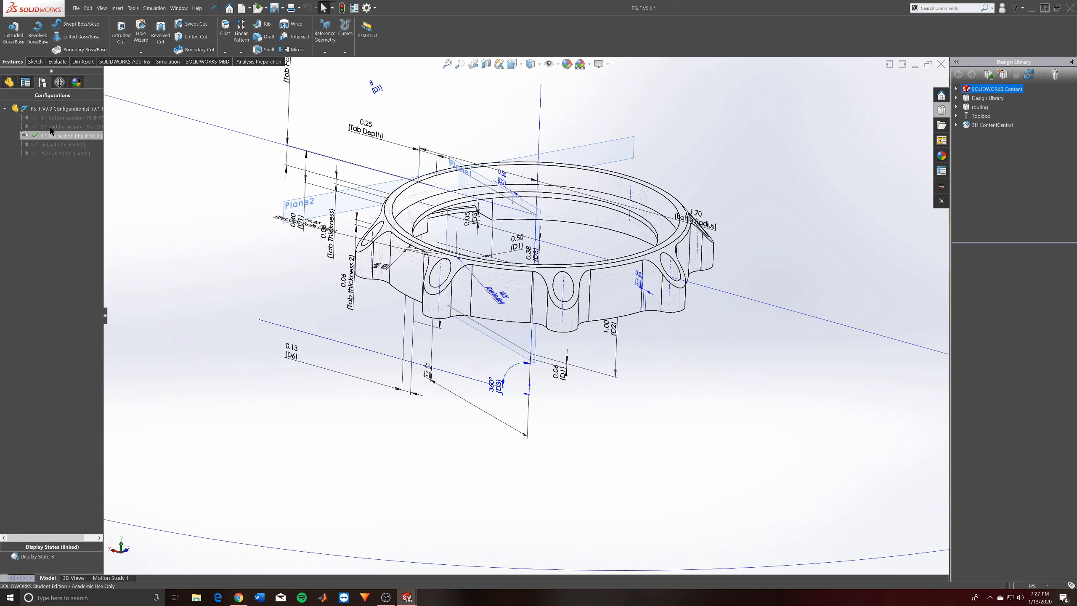
pyautogui.click(9, 82)
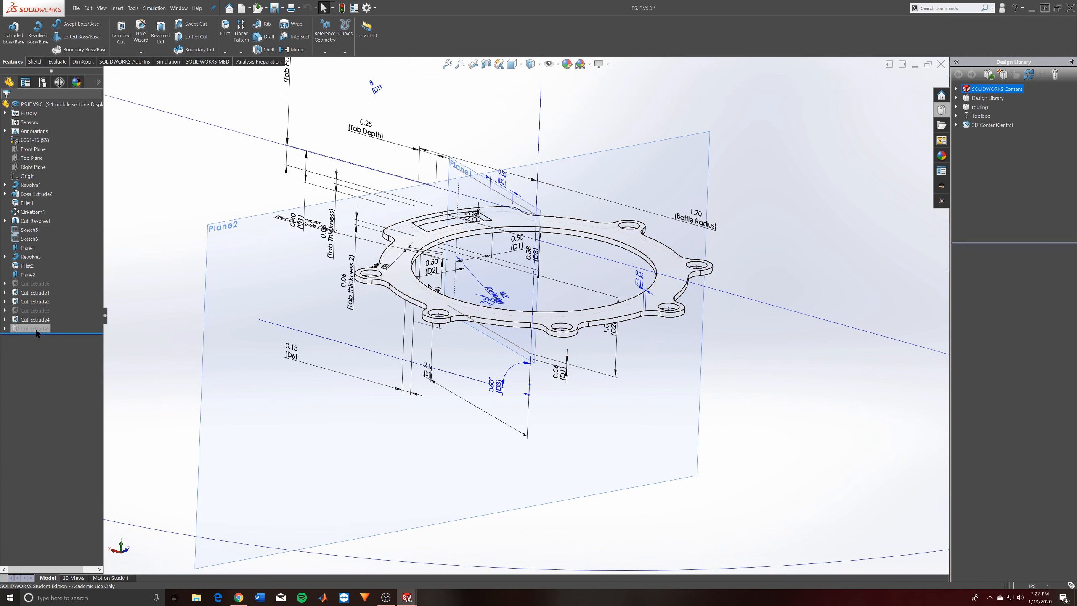
pyautogui.click(42, 83)
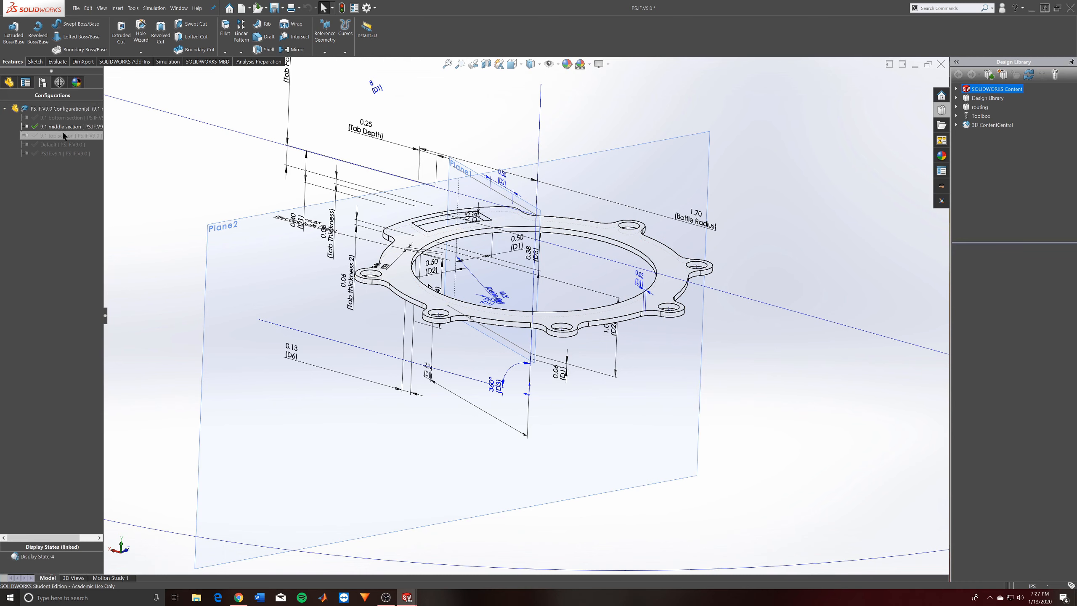
pyautogui.doubleClick(60, 117)
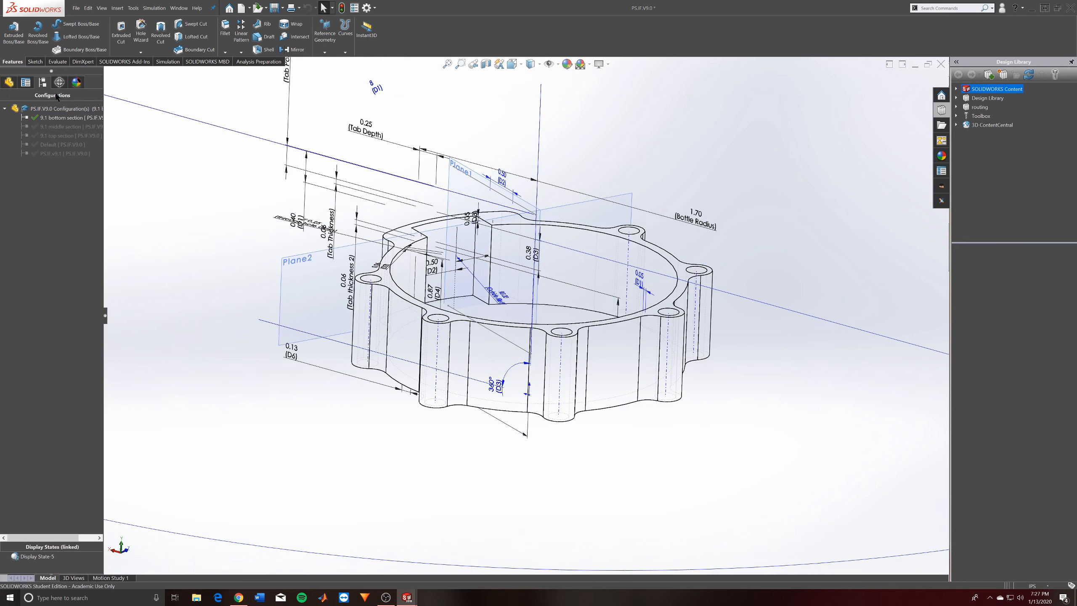
pyautogui.click(594, 393)
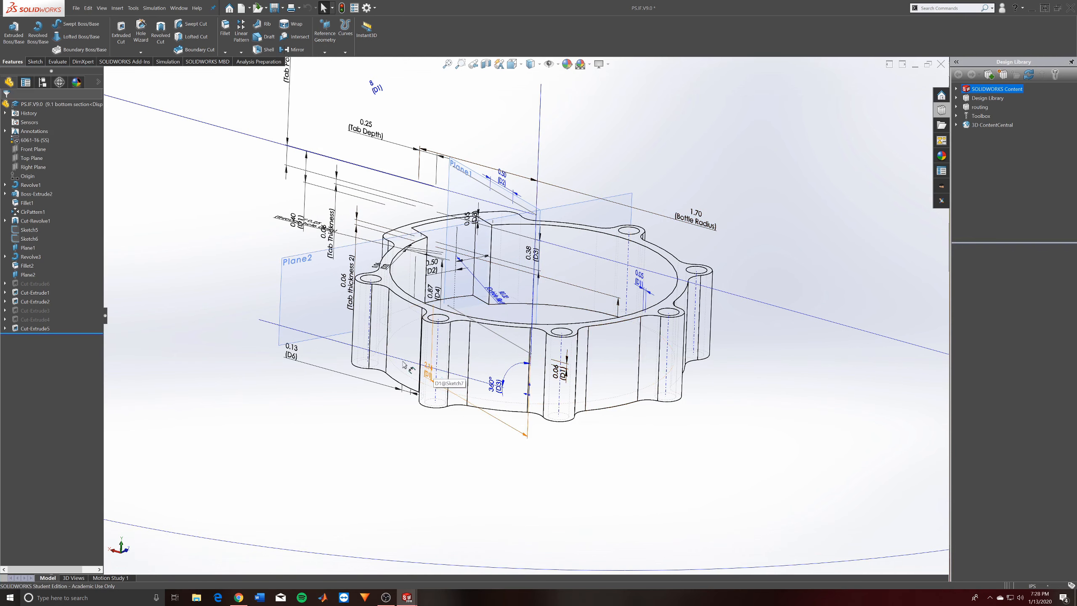
pyautogui.click(42, 82)
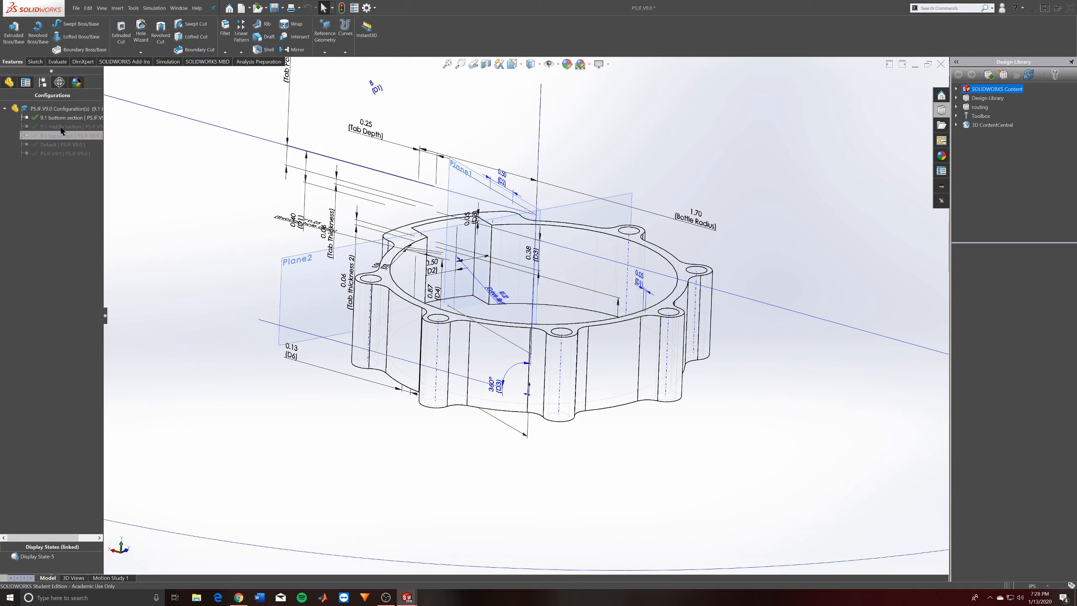
pyautogui.click(9, 82)
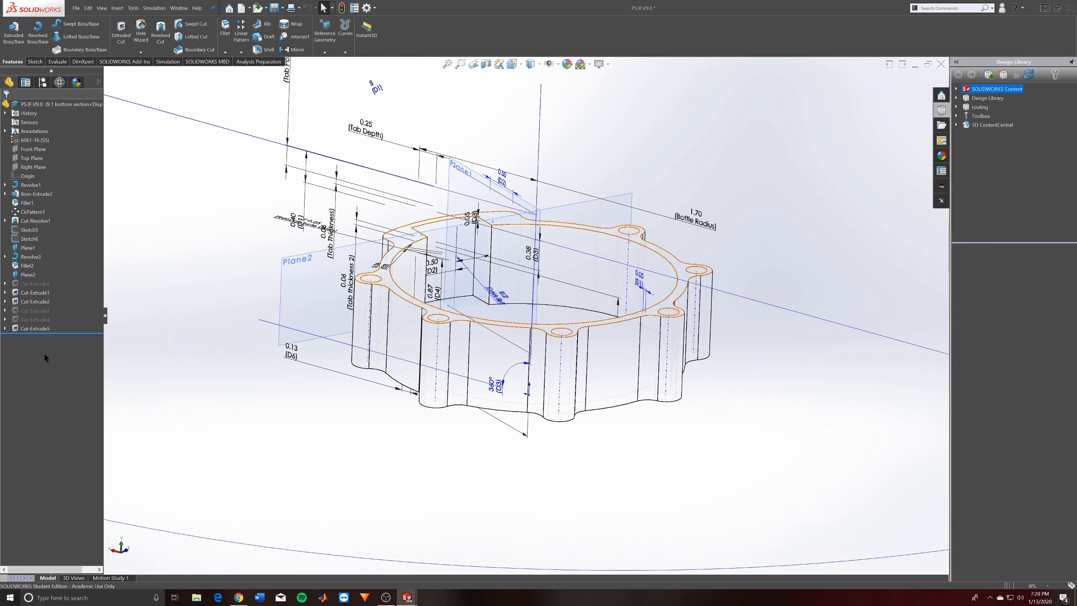
# Switch to the Part2 tube document to view the tube and its configurations, and return to the PS.IF V9.0 ring part
pyautogui.moveTo(407, 597)
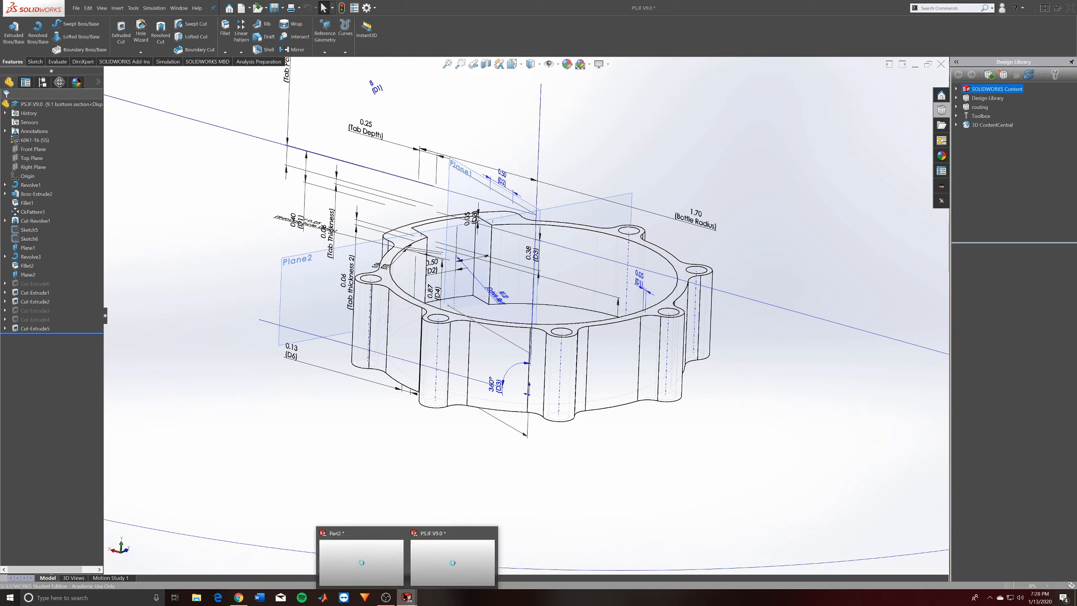
pyautogui.click(354, 551)
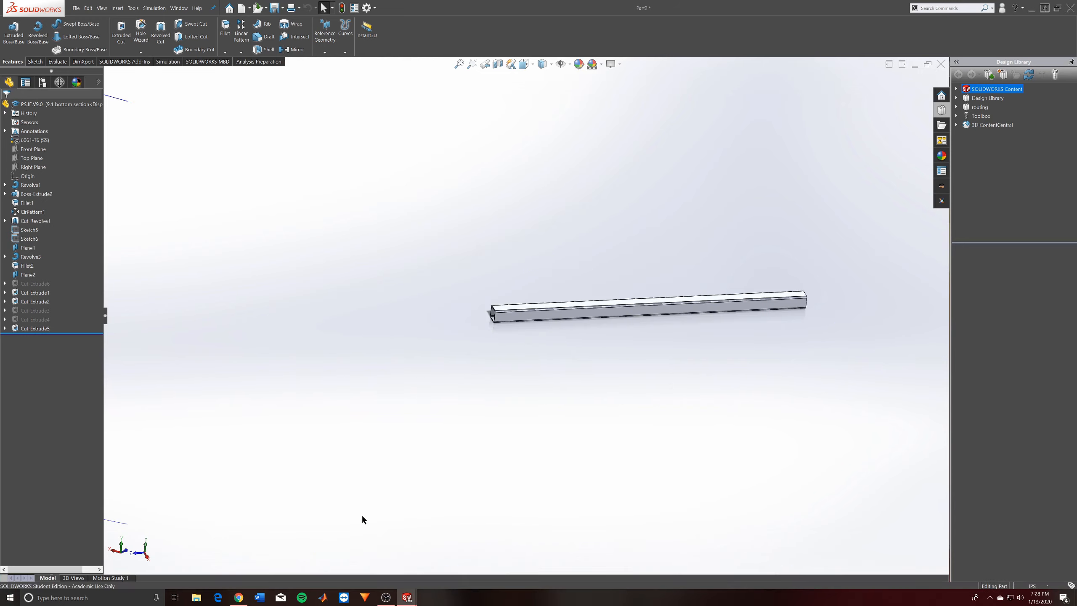
pyautogui.moveTo(718, 353); pyautogui.dragTo(628, 428, button='middle')
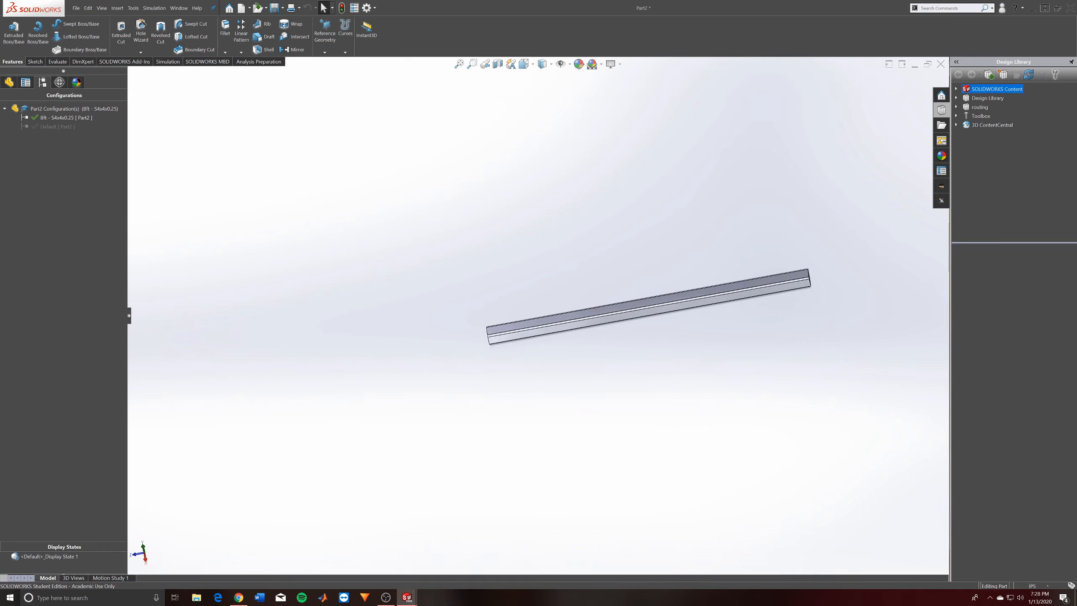
pyautogui.moveTo(407, 598)
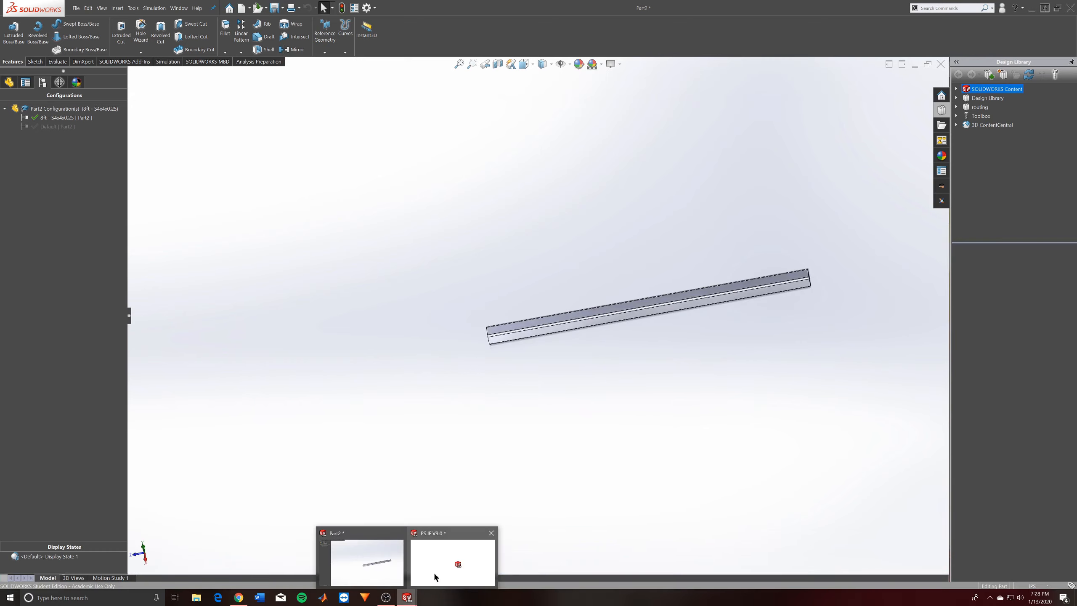
pyautogui.click(469, 556)
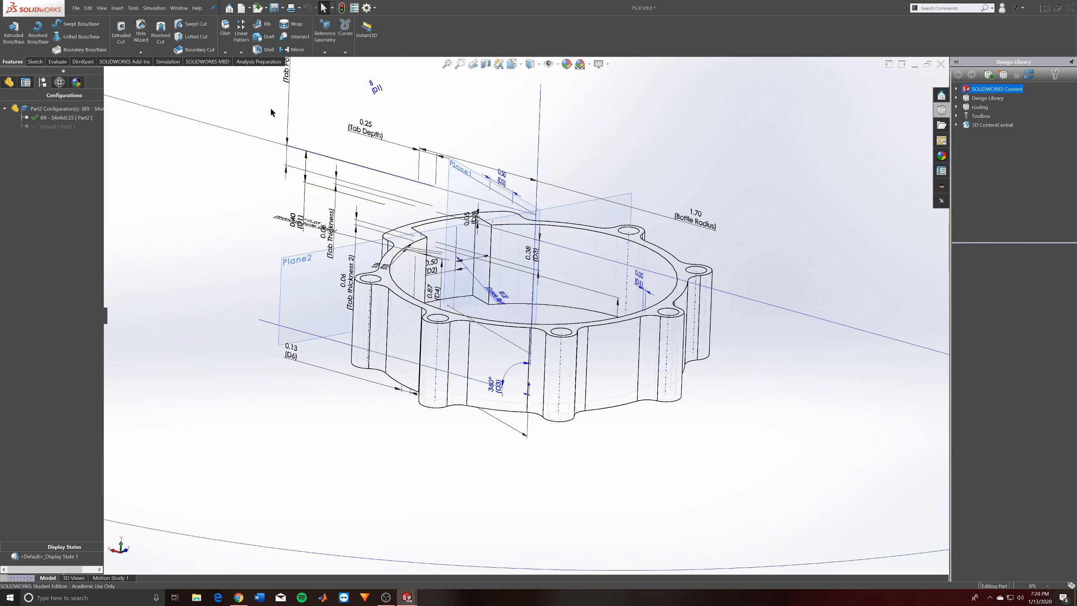
# Make a new assembly from the ring part and place PS.IF V9.0 in its 9.1 bottom section configuration
pyautogui.click(76, 8)
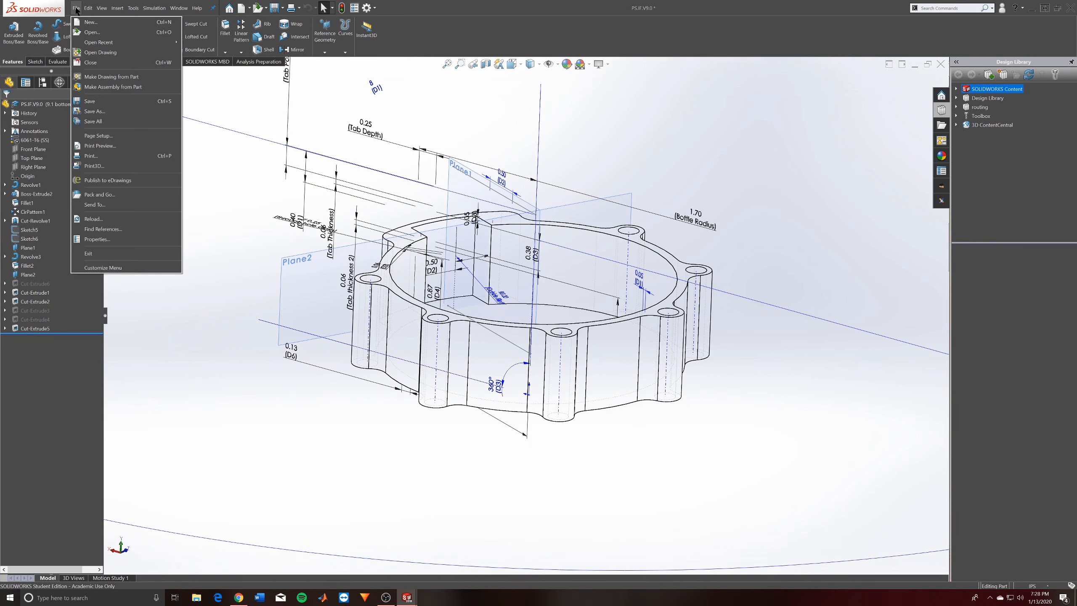
pyautogui.click(99, 88)
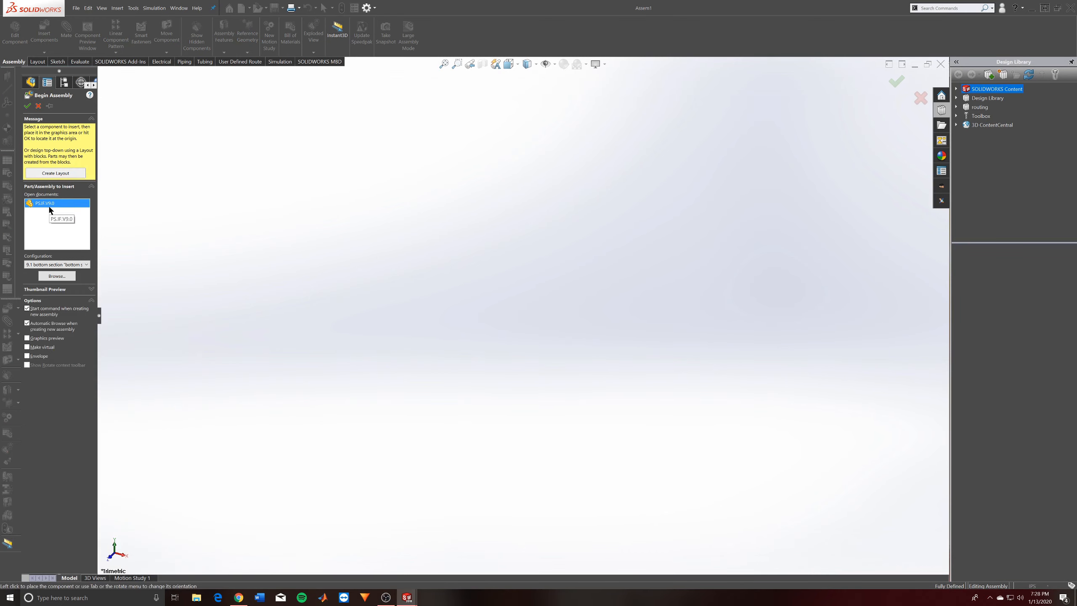
pyautogui.click(146, 174)
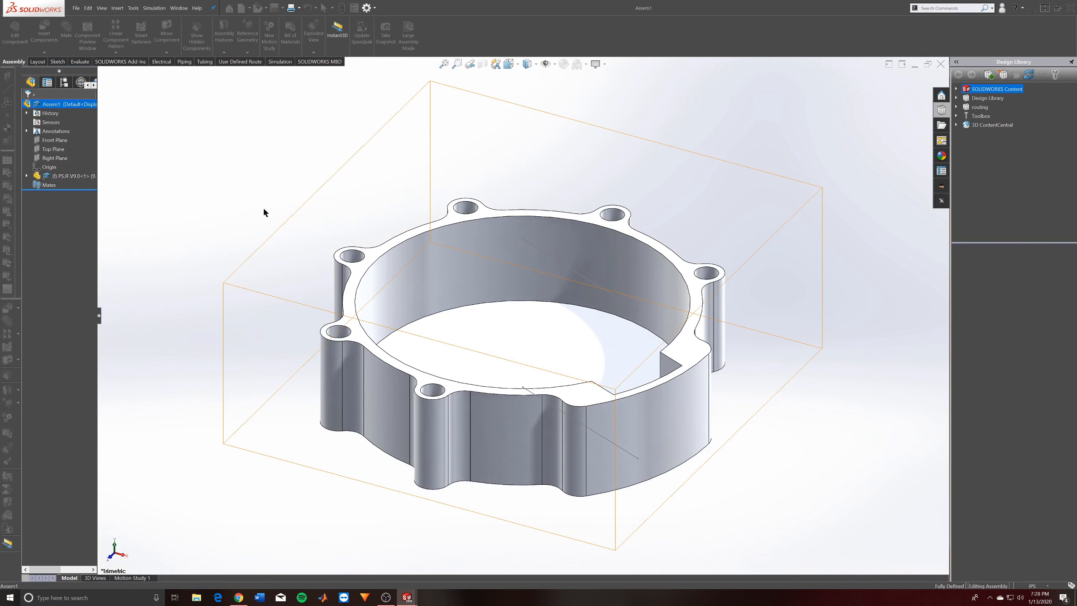
# Insert two more instances of PS.IF V9.0 in the 9.1 bottom section configuration, spaced apart from the first ring
pyautogui.click(44, 36)
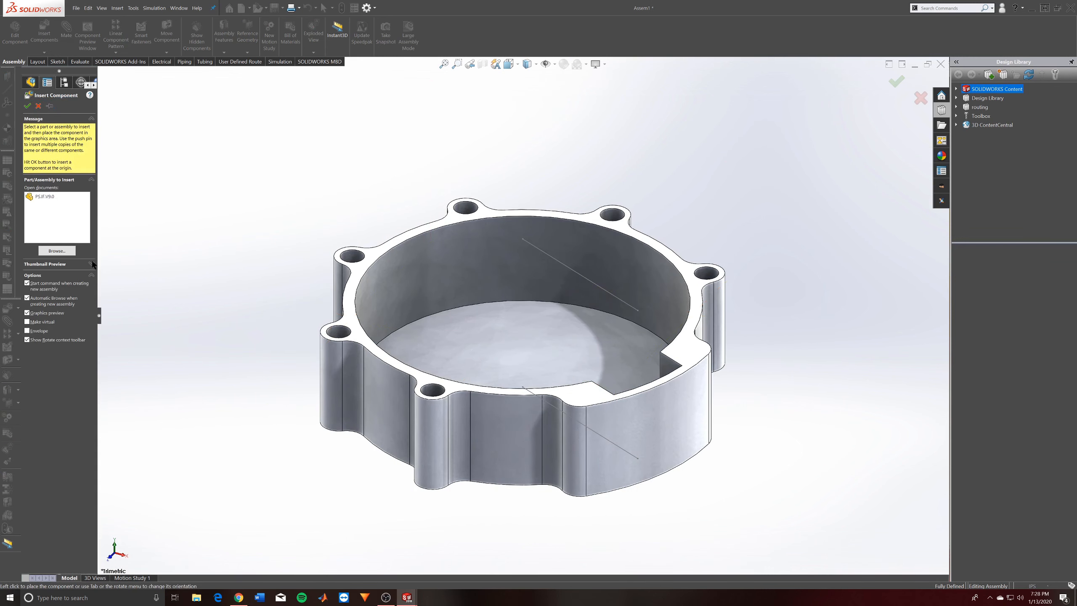
pyautogui.click(50, 106)
pyautogui.click(59, 196)
pyautogui.scroll(4, 374, 238)
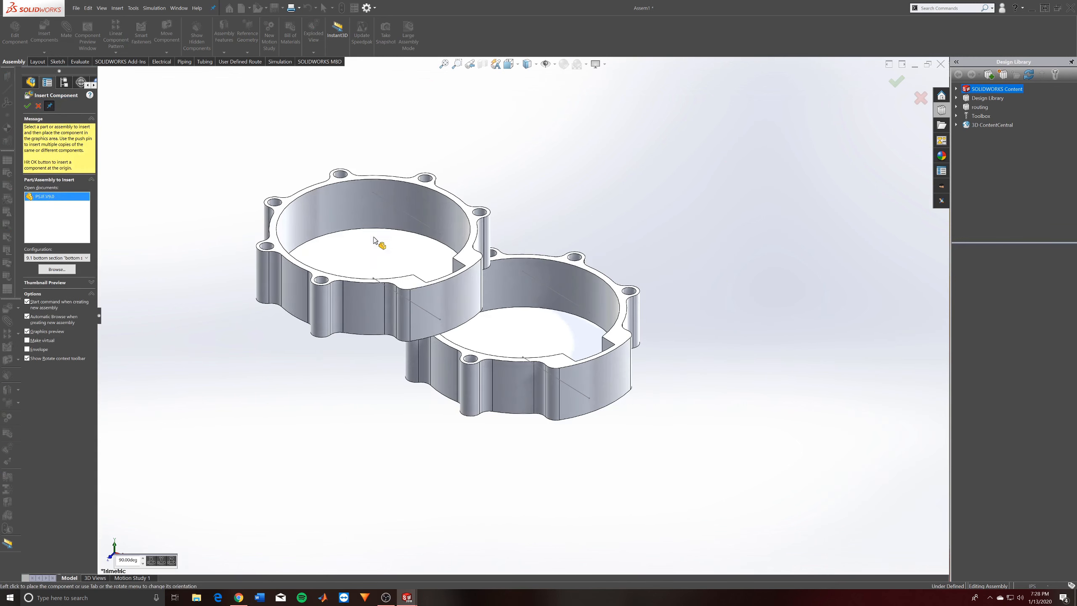
pyautogui.click(323, 218)
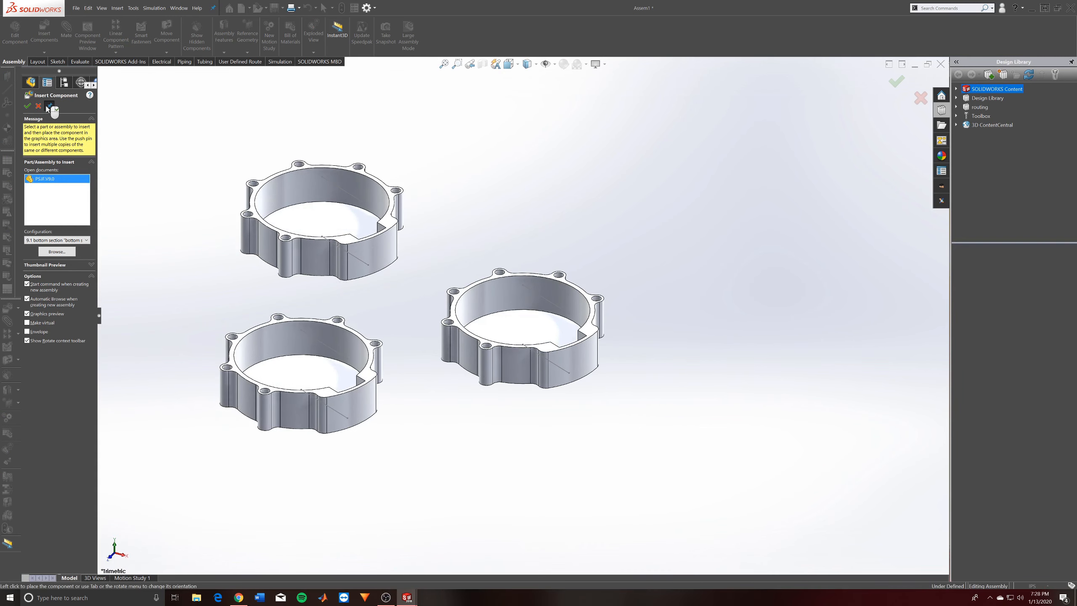
pyautogui.press('Escape')
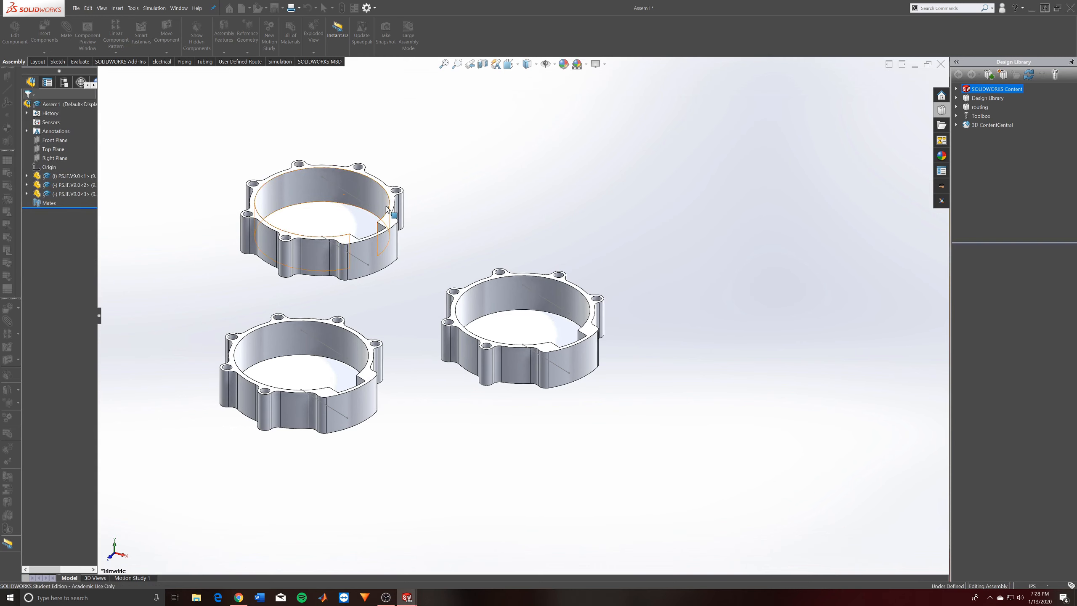
# Preview inserting PS.IF V9.0 in its 9.1 middle section, Default and PS.IF v9.1 configurations, and cancel the insertion without placing another component
pyautogui.rightClick(386, 206)
pyautogui.click(276, 162)
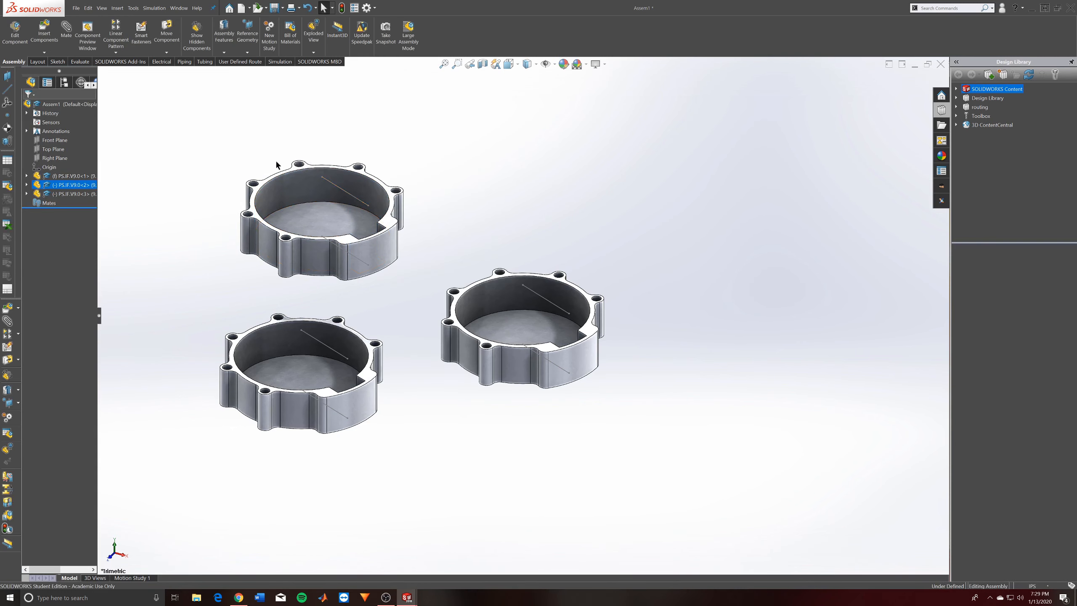
pyautogui.click(44, 31)
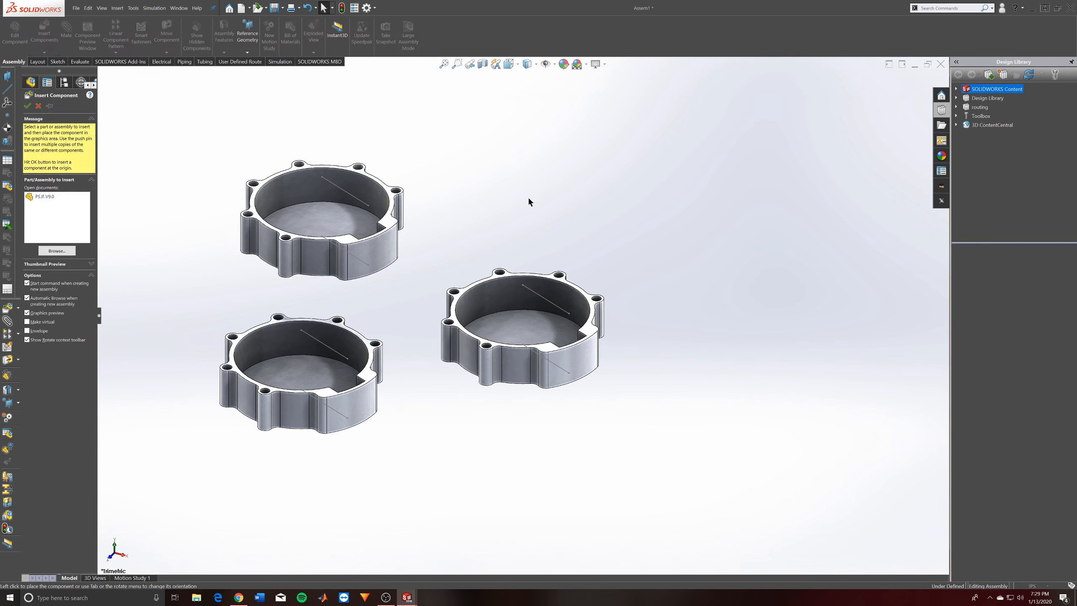
pyautogui.click(44, 197)
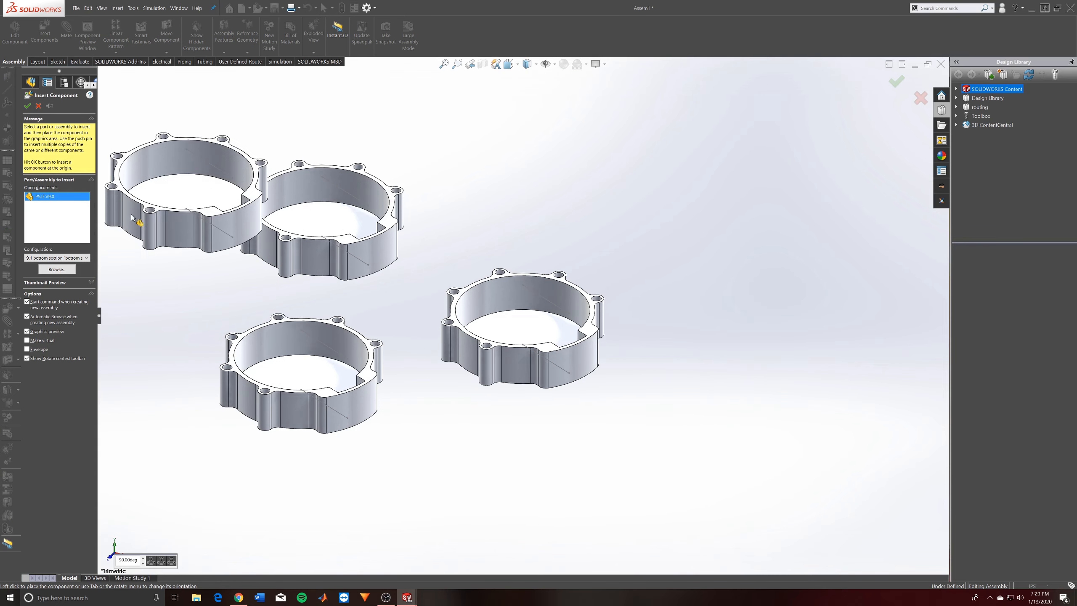
pyautogui.click(41, 258)
pyautogui.click(43, 276)
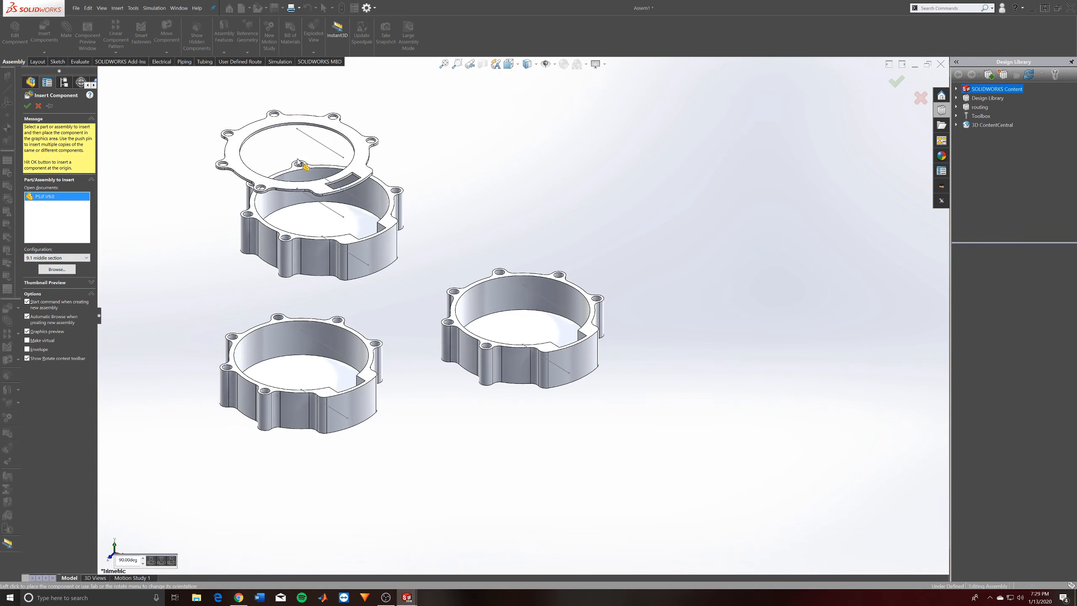
pyautogui.click(63, 258)
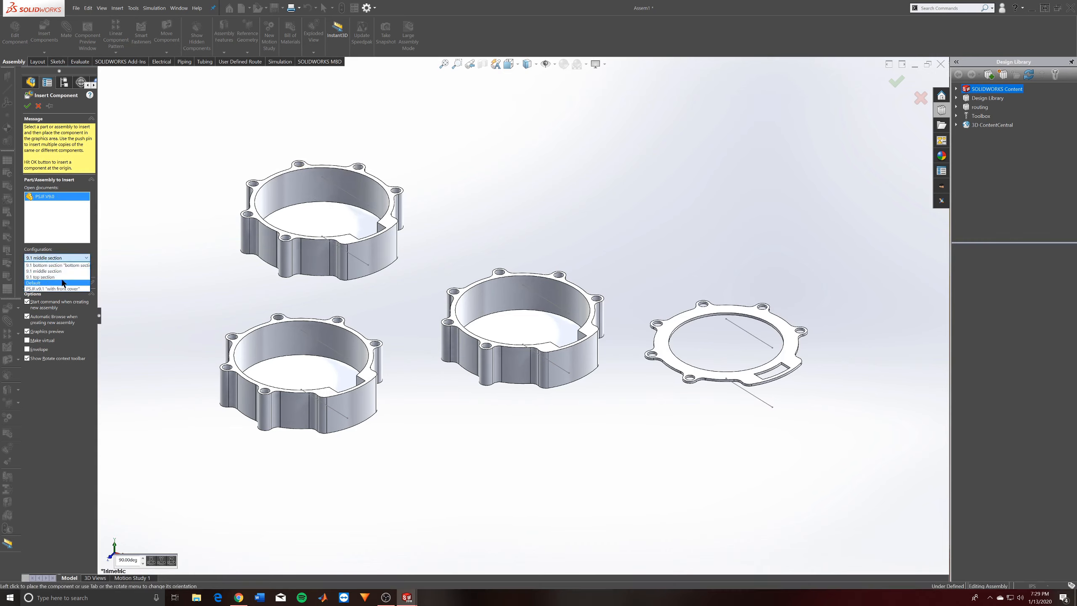
pyautogui.click(63, 283)
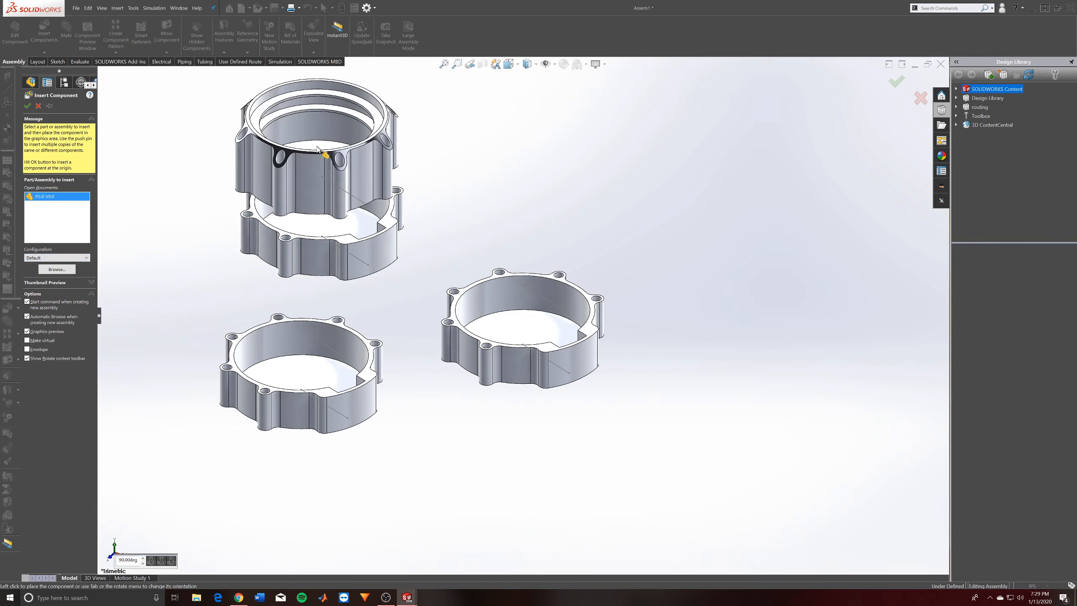
pyautogui.click(63, 257)
pyautogui.click(51, 291)
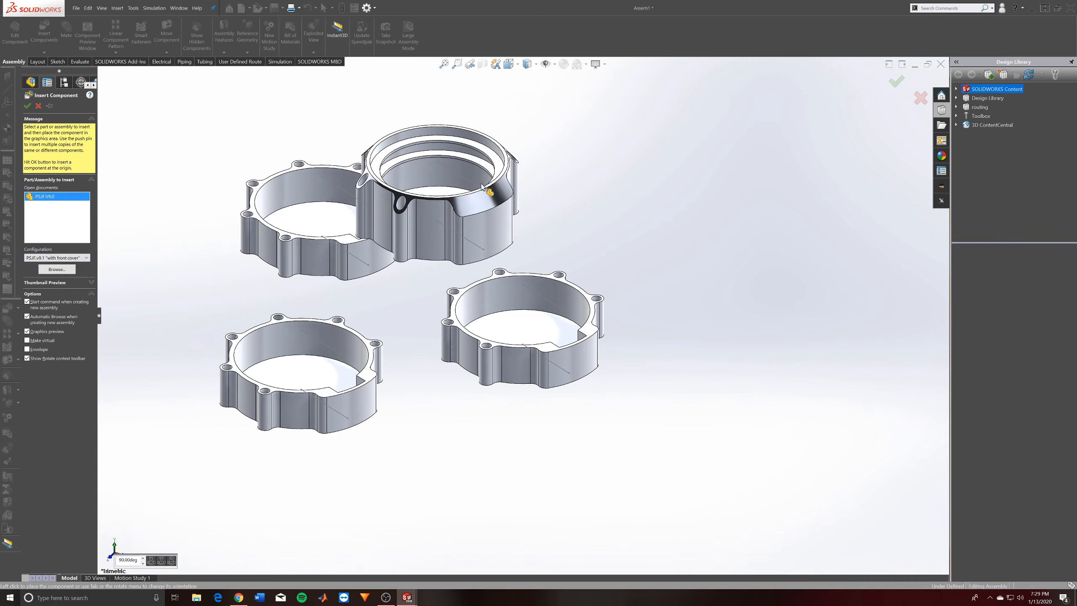
pyautogui.click(71, 257)
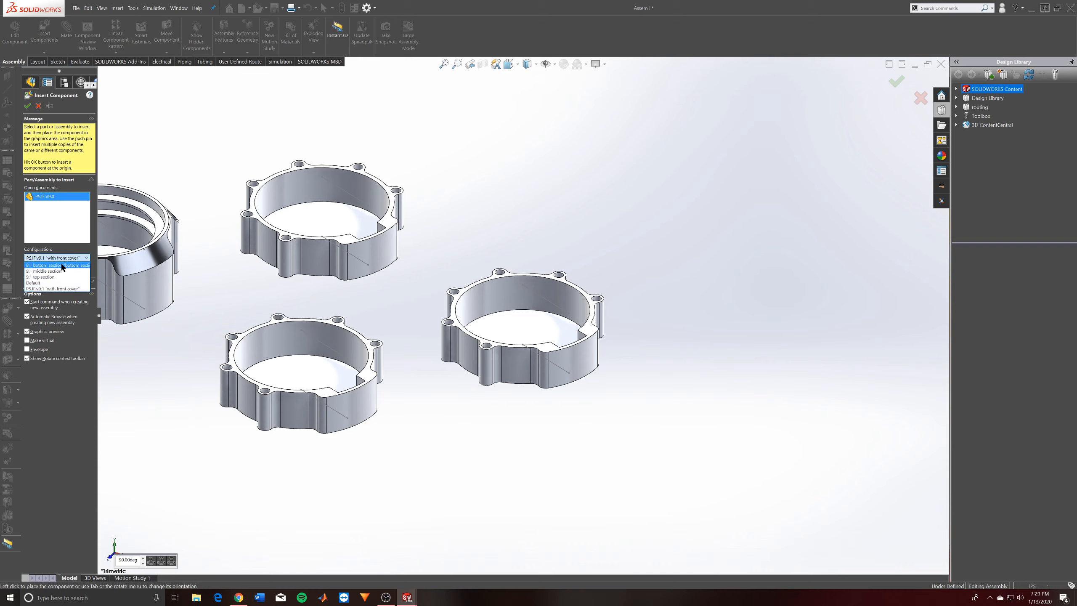
pyautogui.click(61, 265)
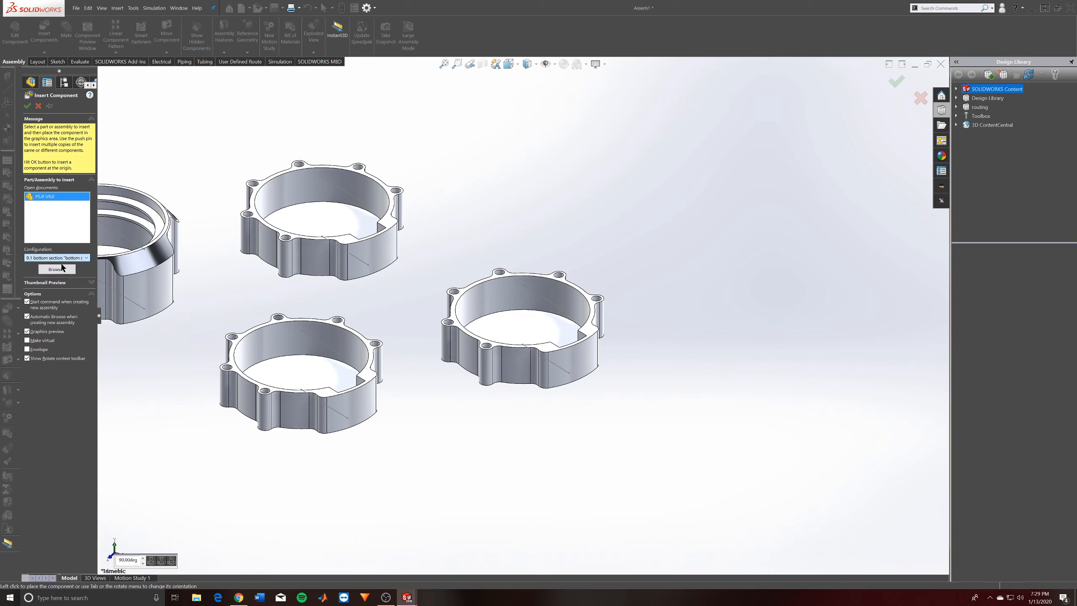
pyautogui.click(38, 106)
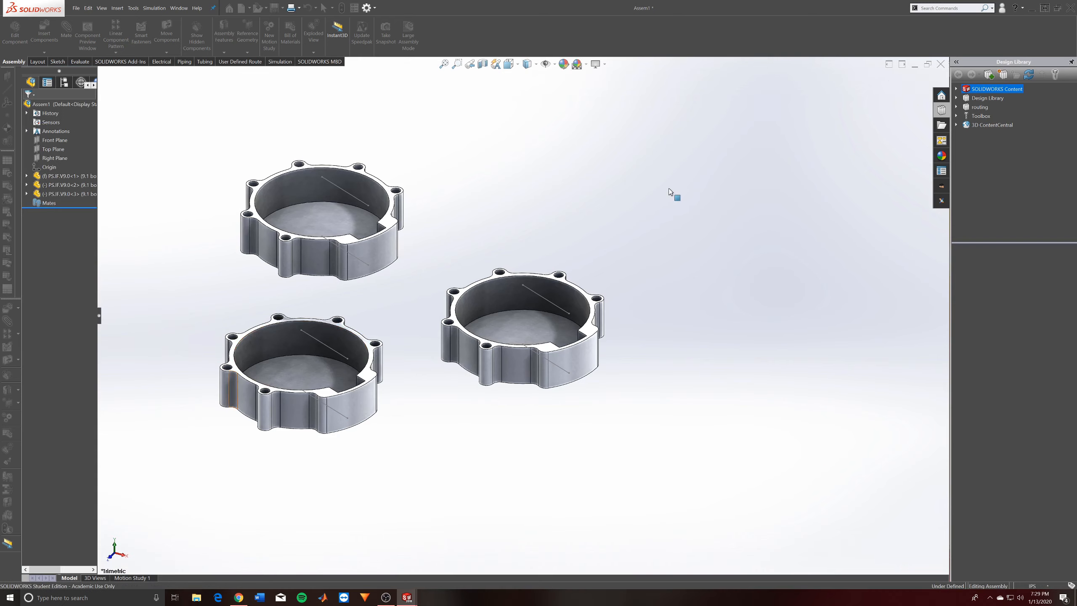
# Choose the 9.1 bottom section configuration for the second ring instance from its configuration choices and confirm it
pyautogui.click(383, 257)
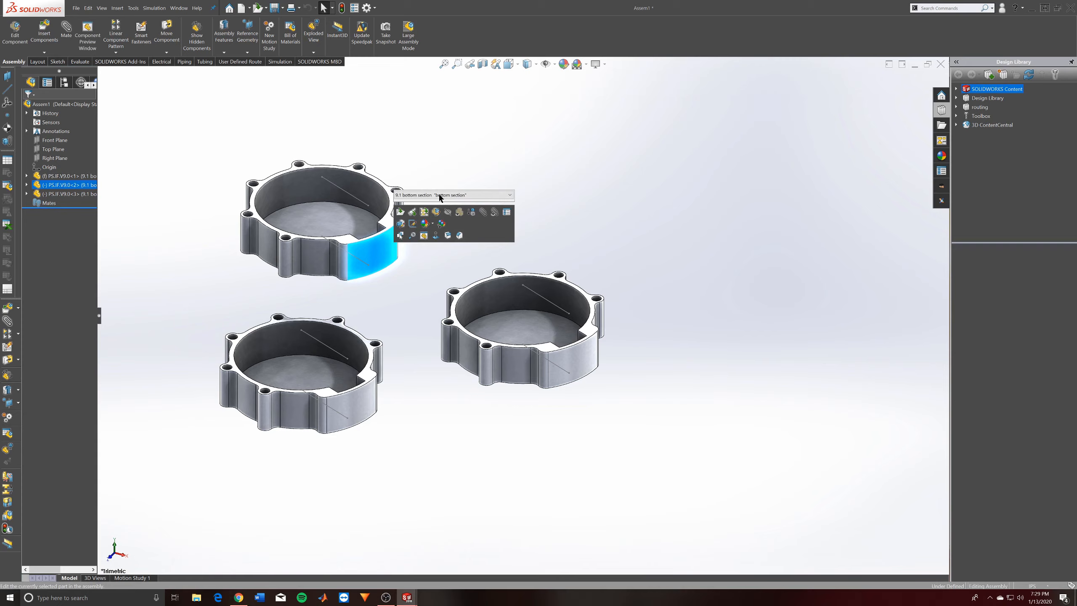
pyautogui.click(509, 196)
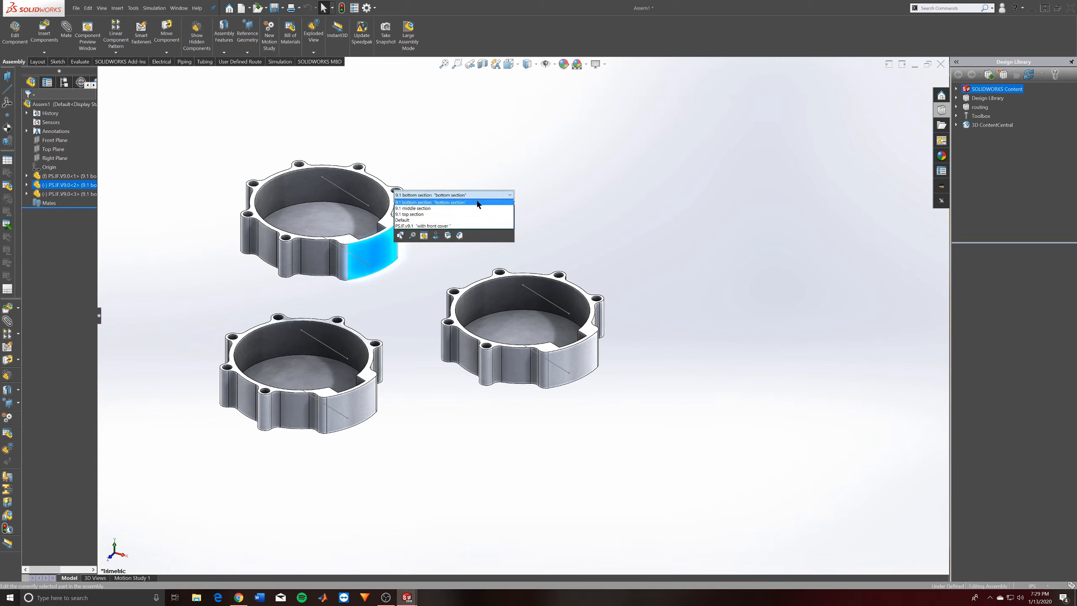
pyautogui.click(479, 206)
pyautogui.click(518, 196)
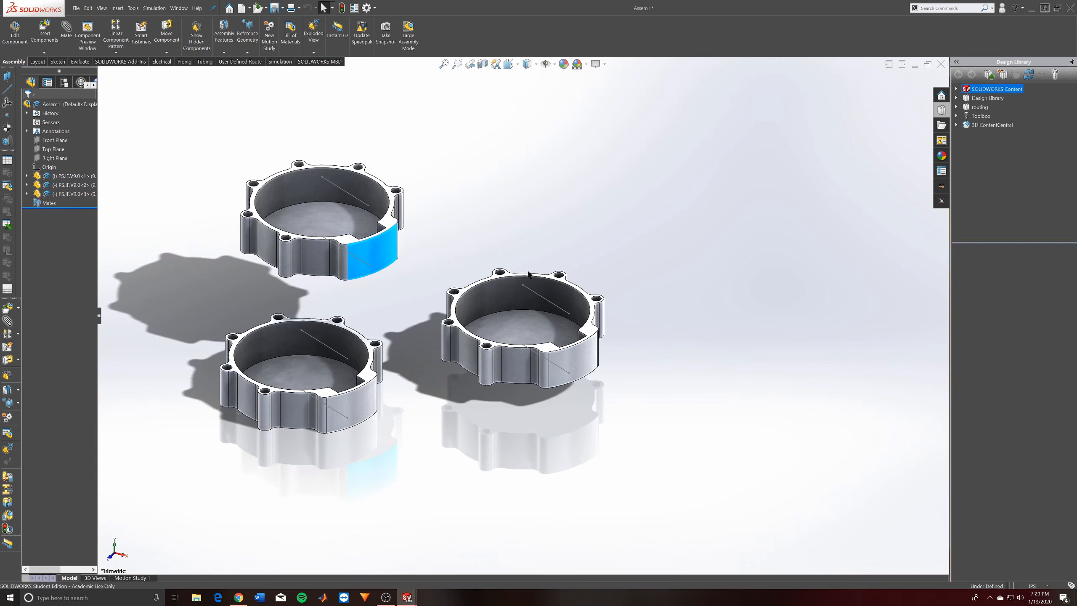
# Change the first, fixed ring instance to the 9.1 middle section configuration
pyautogui.rightClick(519, 299)
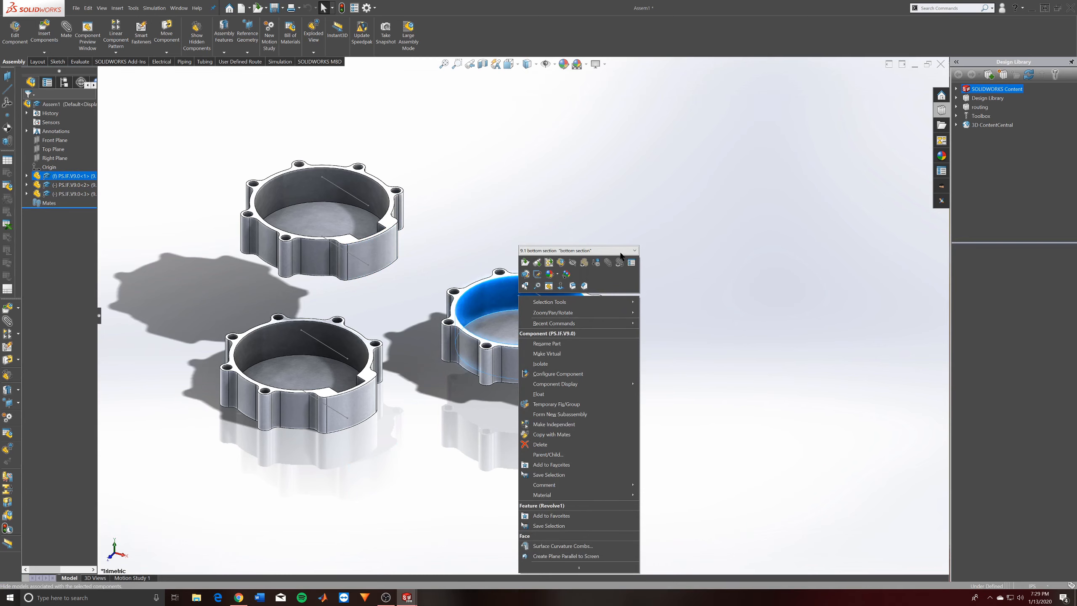
pyautogui.click(621, 253)
pyautogui.click(576, 264)
pyautogui.click(643, 251)
# Change the third PS.IF V9.0 ring instance to the 9.1 top section configuration and confirm it
pyautogui.rightClick(351, 351)
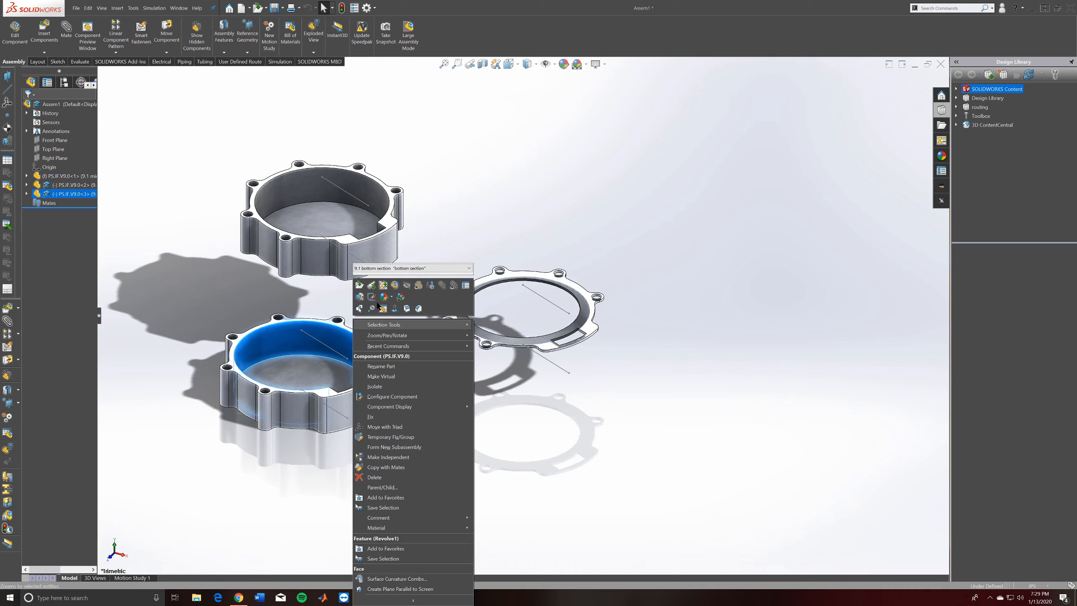
pyautogui.click(468, 268)
pyautogui.click(402, 287)
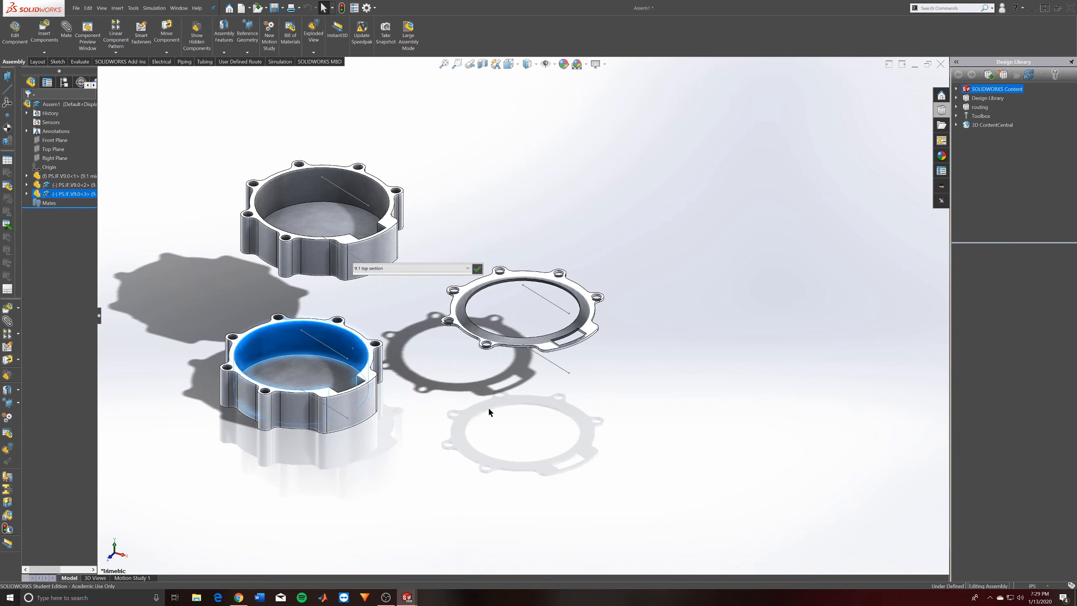
pyautogui.click(477, 268)
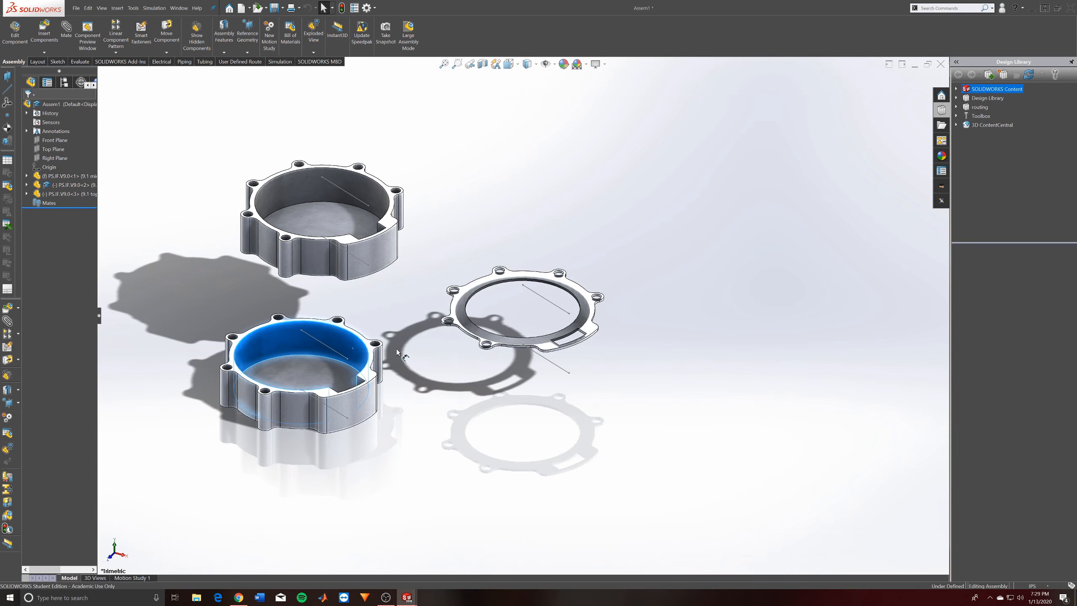
pyautogui.click(401, 181)
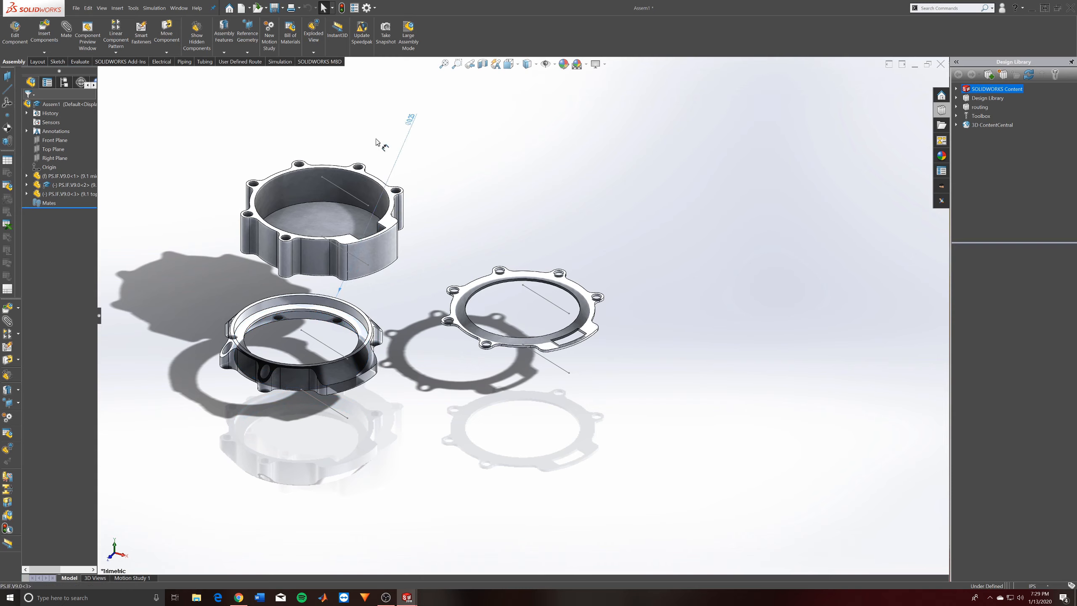
pyautogui.click(433, 267)
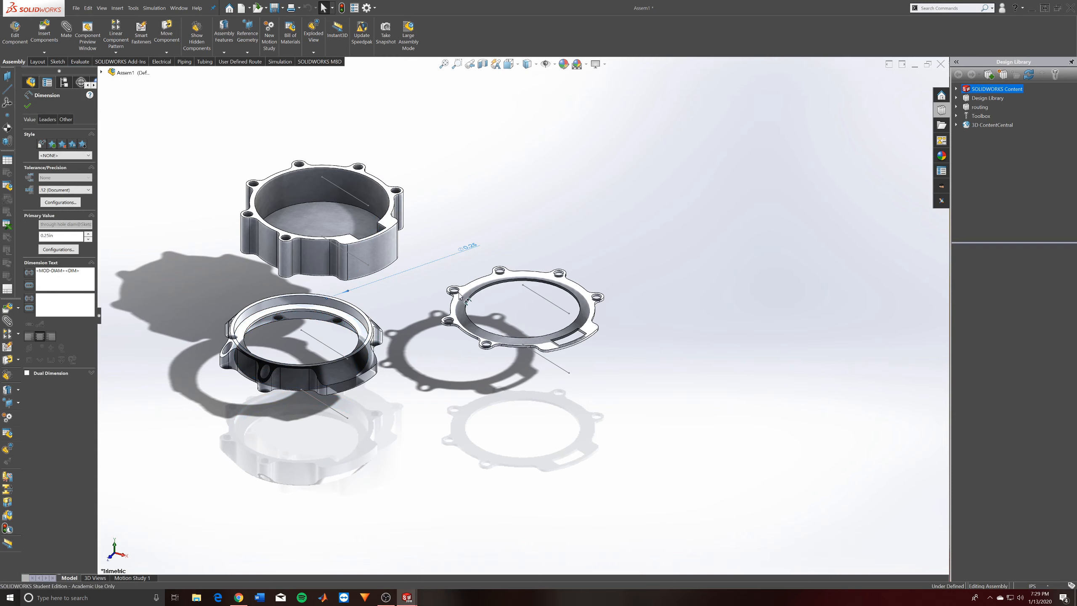
pyautogui.press('Escape')
pyautogui.moveTo(321, 301); pyautogui.dragTo(233, 210)
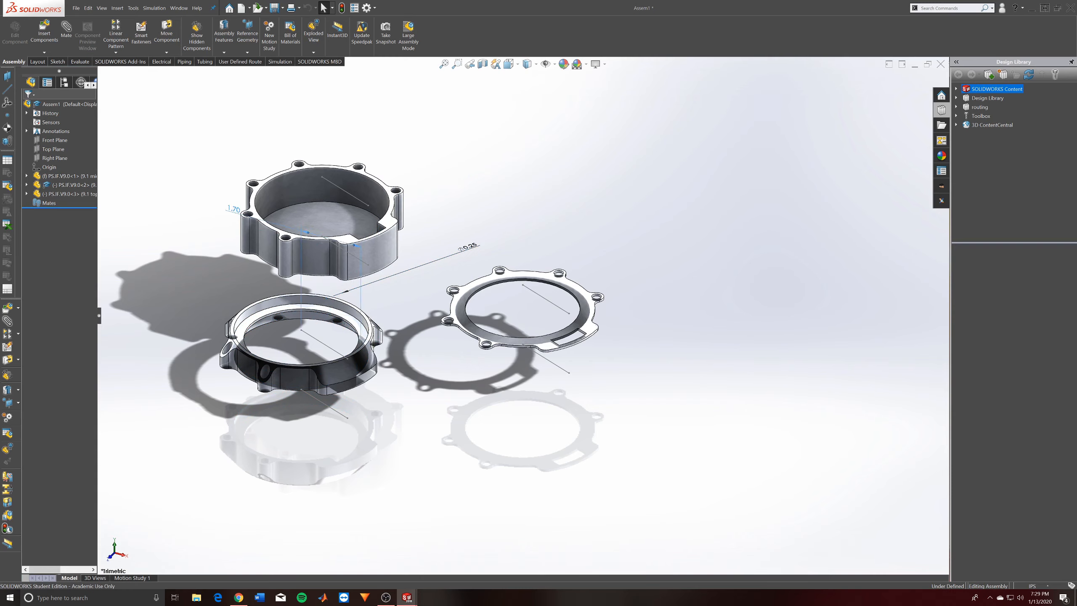
pyautogui.click(303, 363)
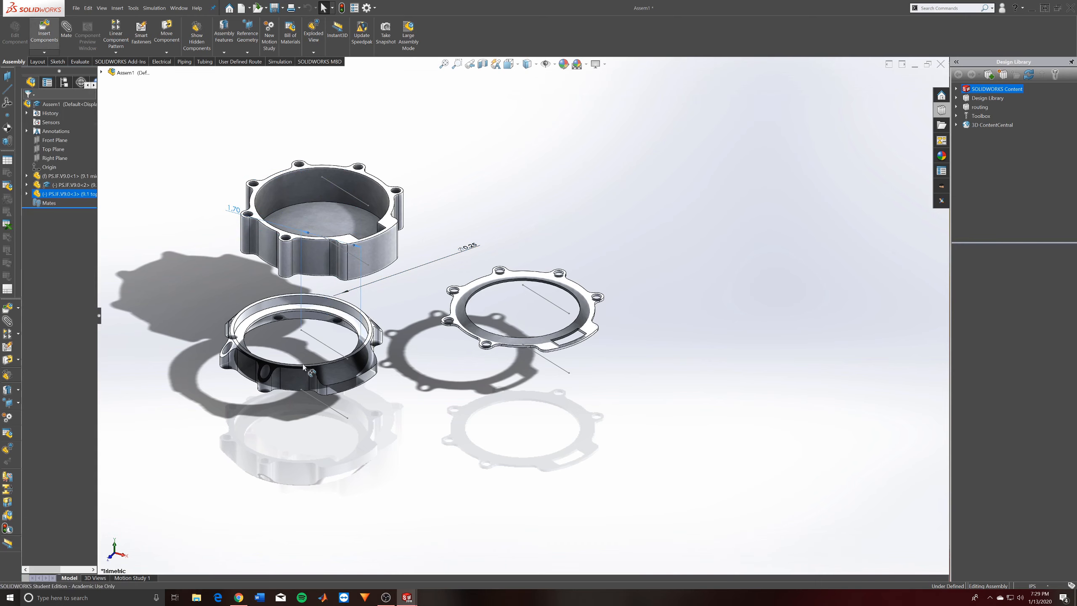
pyautogui.click(313, 303)
pyautogui.rightClick(312, 300)
pyautogui.click(299, 306)
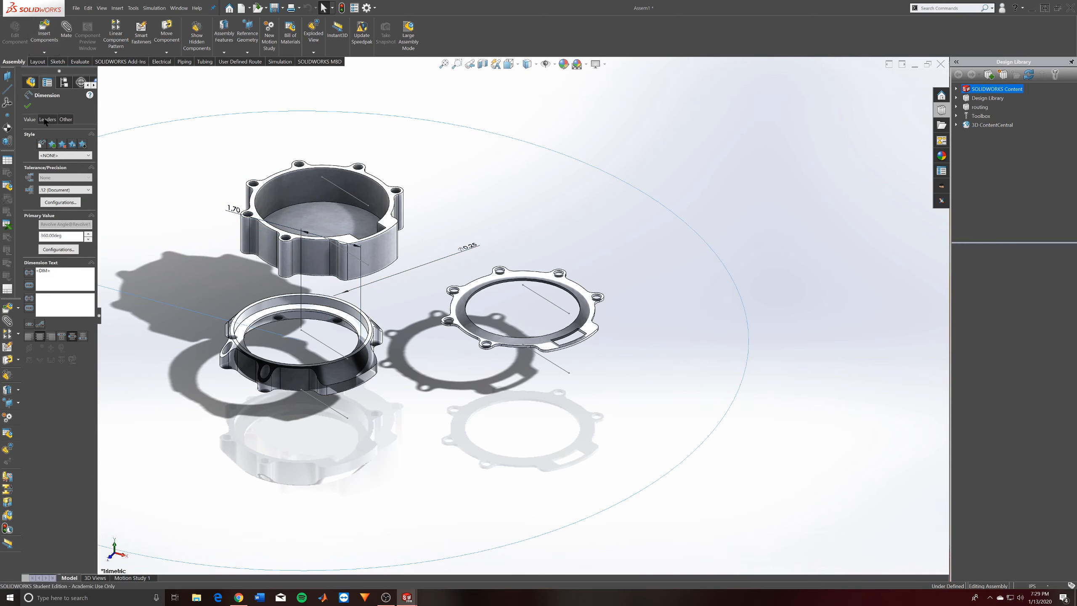
pyautogui.click(28, 105)
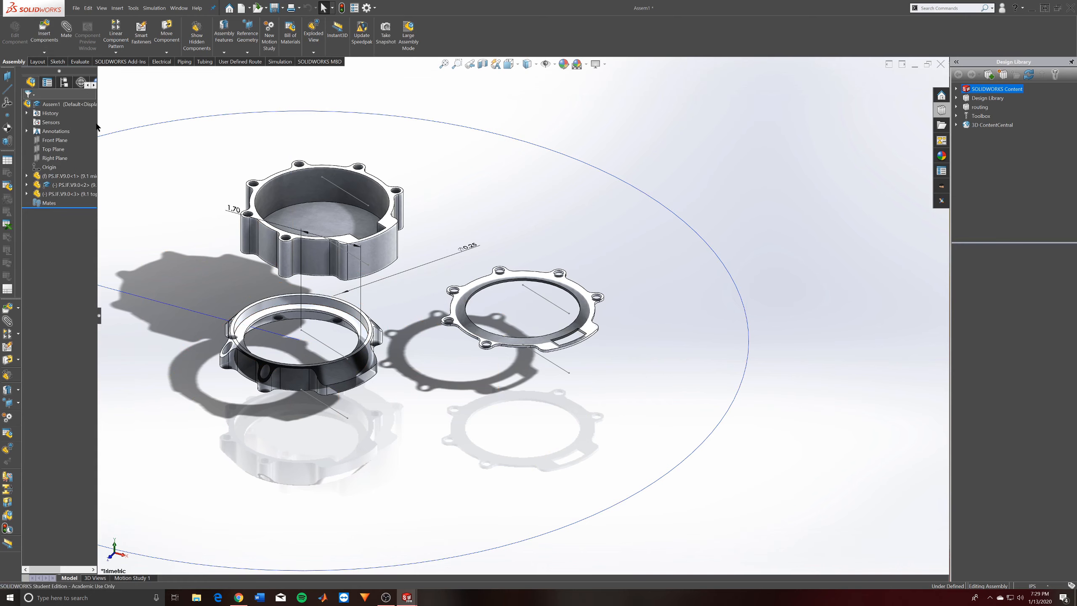
# Widen the feature tree to read the component configurations and float the fixed middle section component
pyautogui.moveTo(103, 119); pyautogui.dragTo(136, 119)
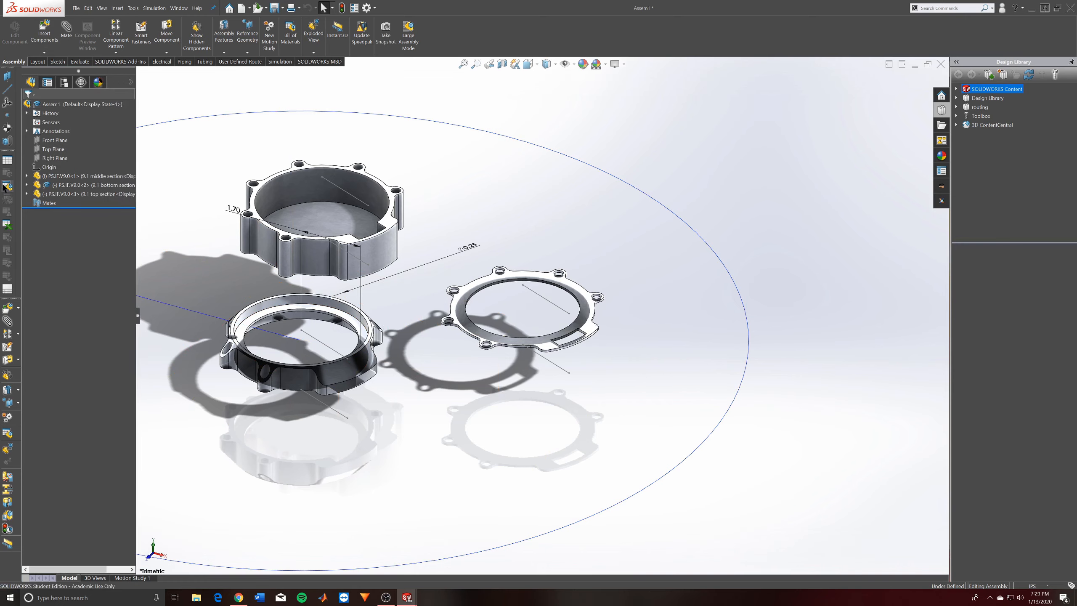
pyautogui.rightClick(64, 180)
pyautogui.click(101, 274)
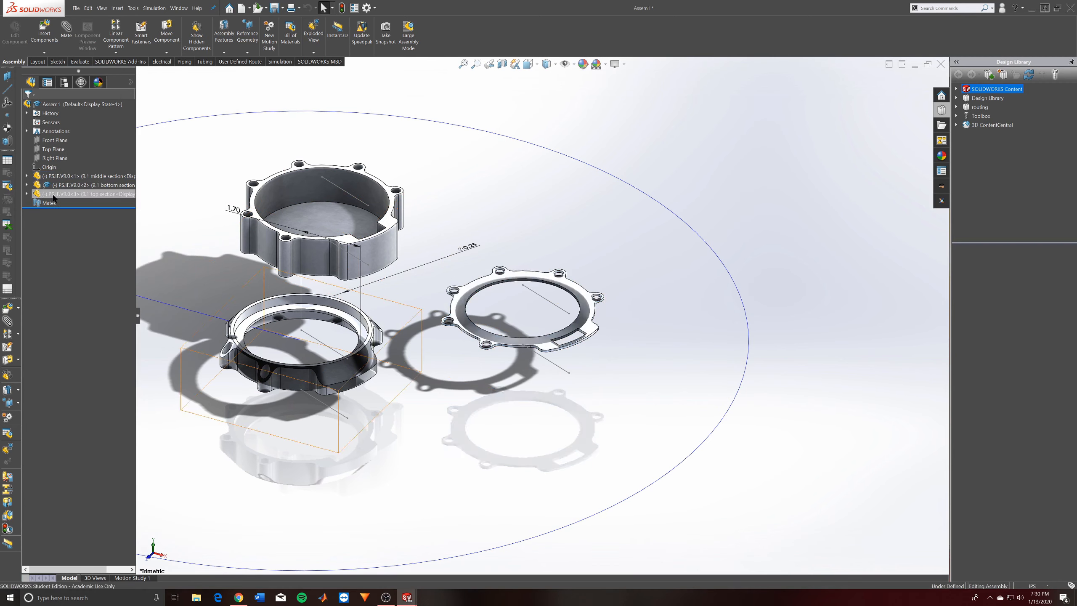
pyautogui.rightClick(54, 195)
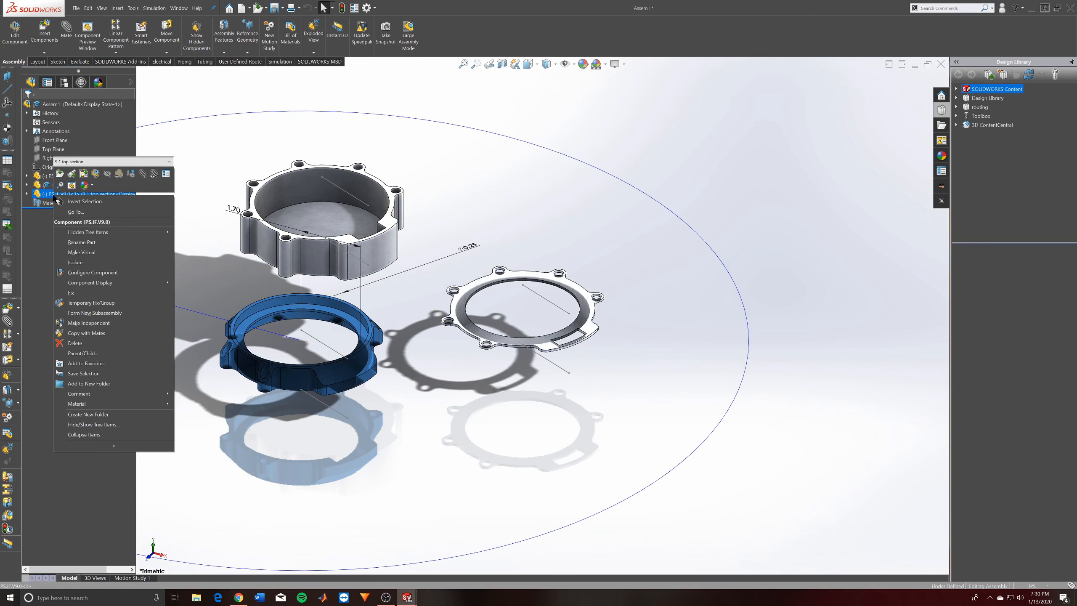
pyautogui.click(319, 473)
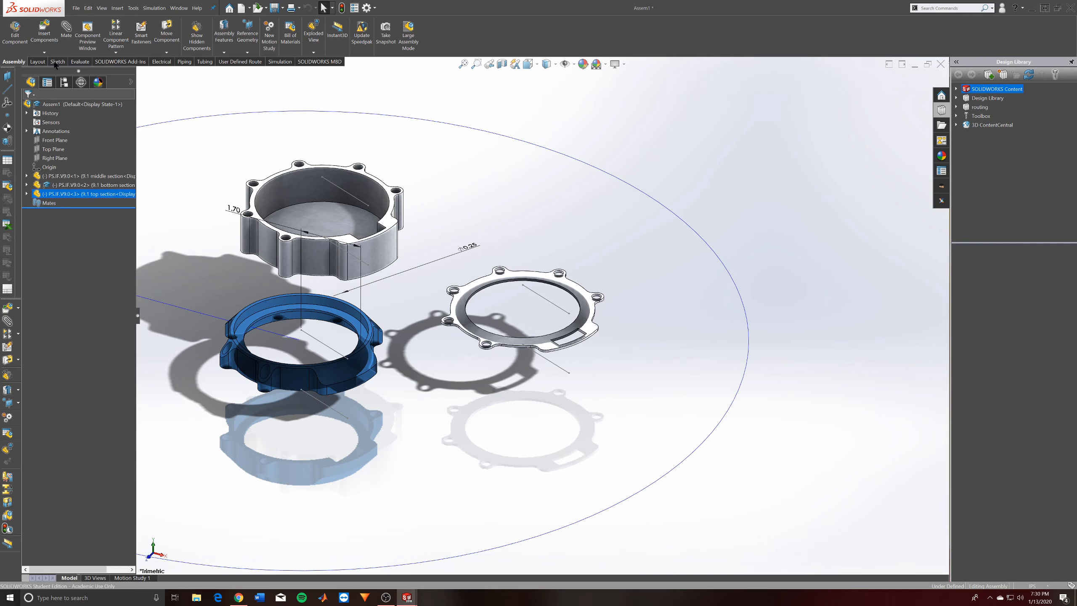
# Add a concentric mate between curved outer faces of the top and bottom sections, and move the top section clear above the bottom one
pyautogui.click(299, 376)
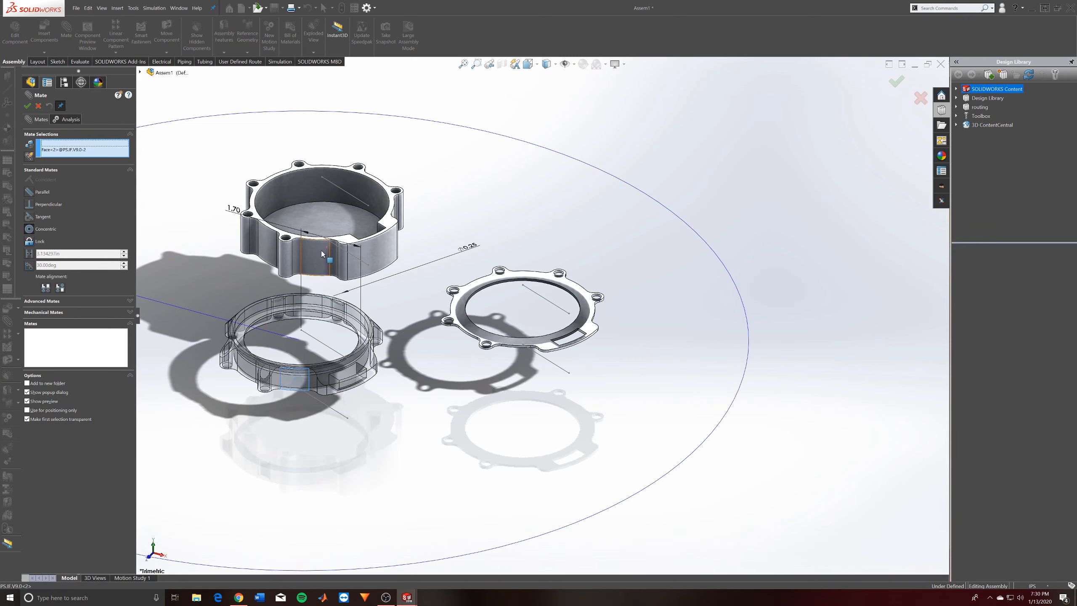
pyautogui.click(321, 254)
pyautogui.press('Return')
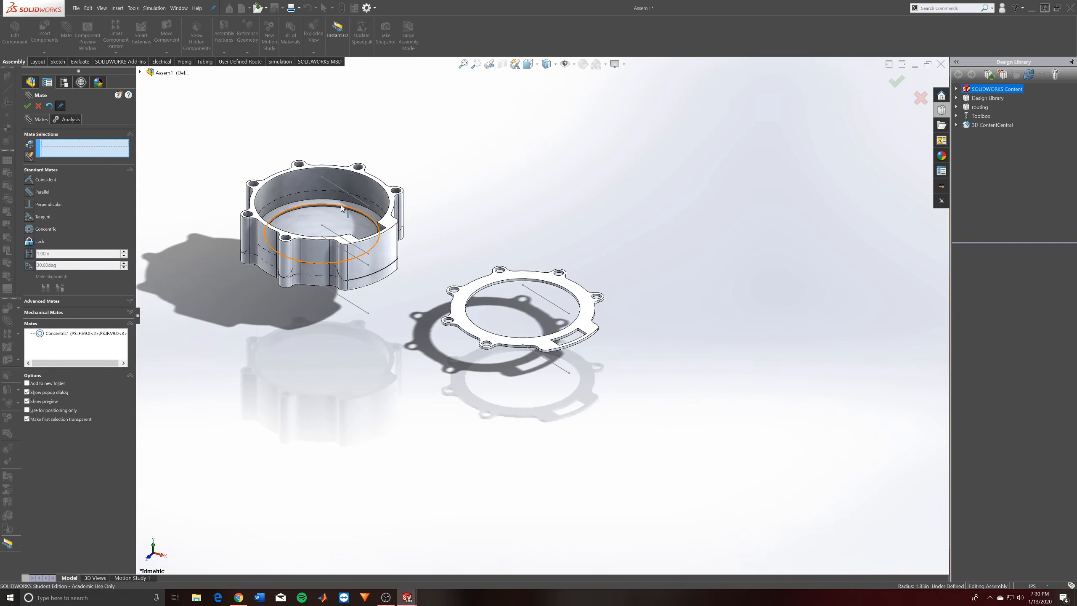
pyautogui.moveTo(342, 208); pyautogui.dragTo(387, 233, button='middle')
pyautogui.moveTo(381, 180); pyautogui.dragTo(303, 196)
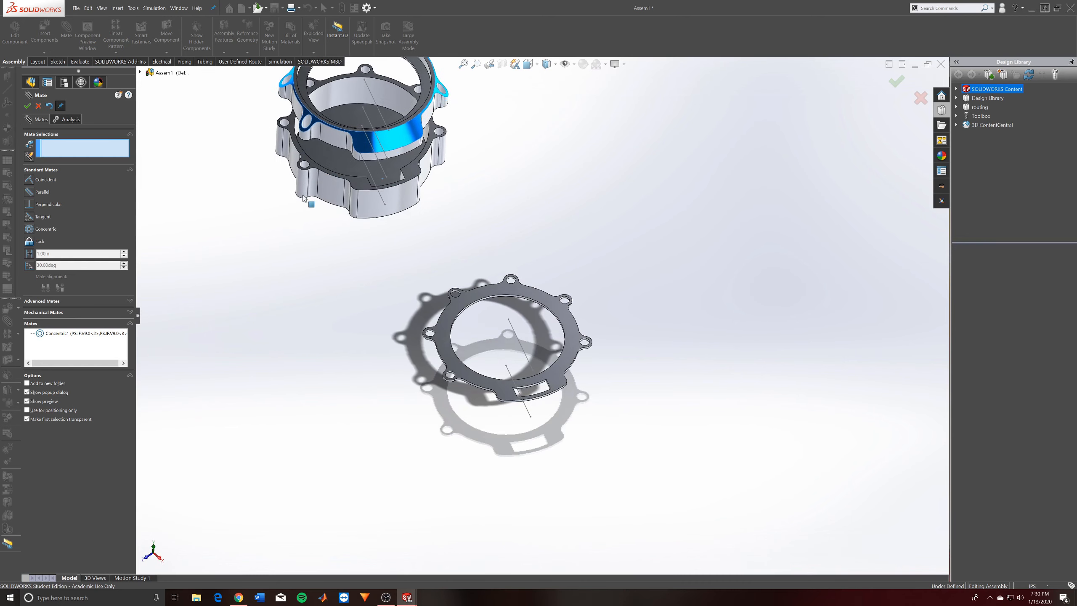
pyautogui.moveTo(303, 196); pyautogui.dragTo(478, 318, button='middle')
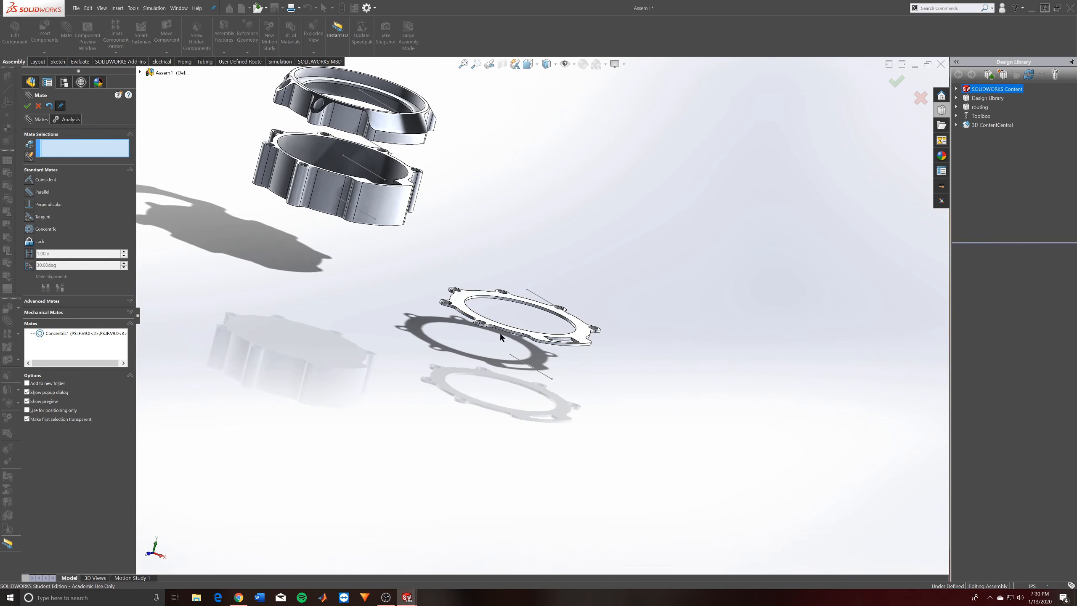
# Mate the thin middle ring concentric with the bottom section's outer face and raise it above the bottom section
pyautogui.scroll(-6, 500, 333)
pyautogui.click(447, 356)
pyautogui.scroll(4, 368, 255)
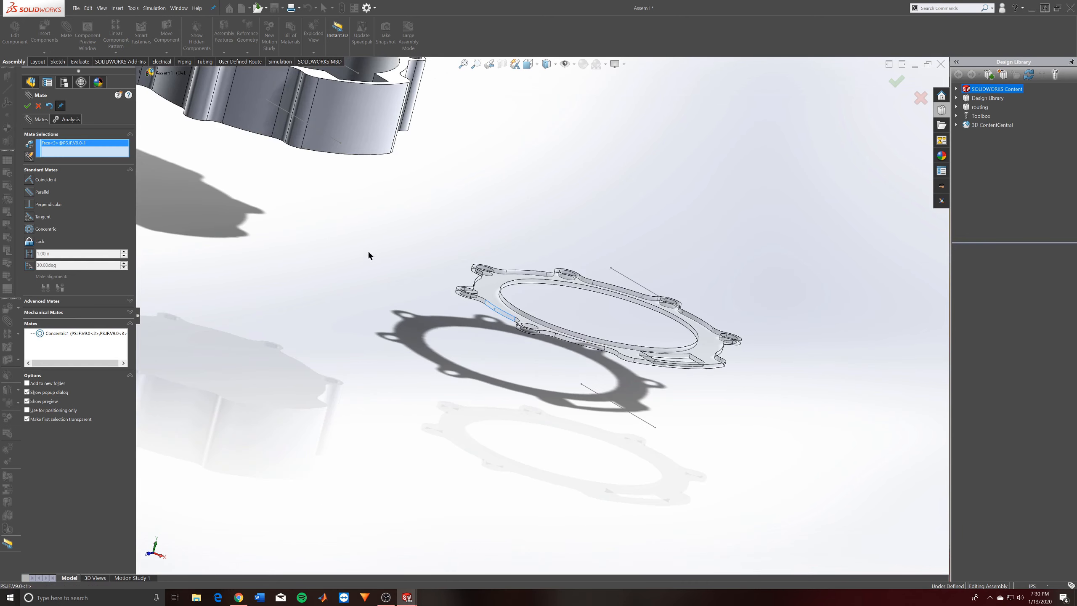
pyautogui.click(268, 106)
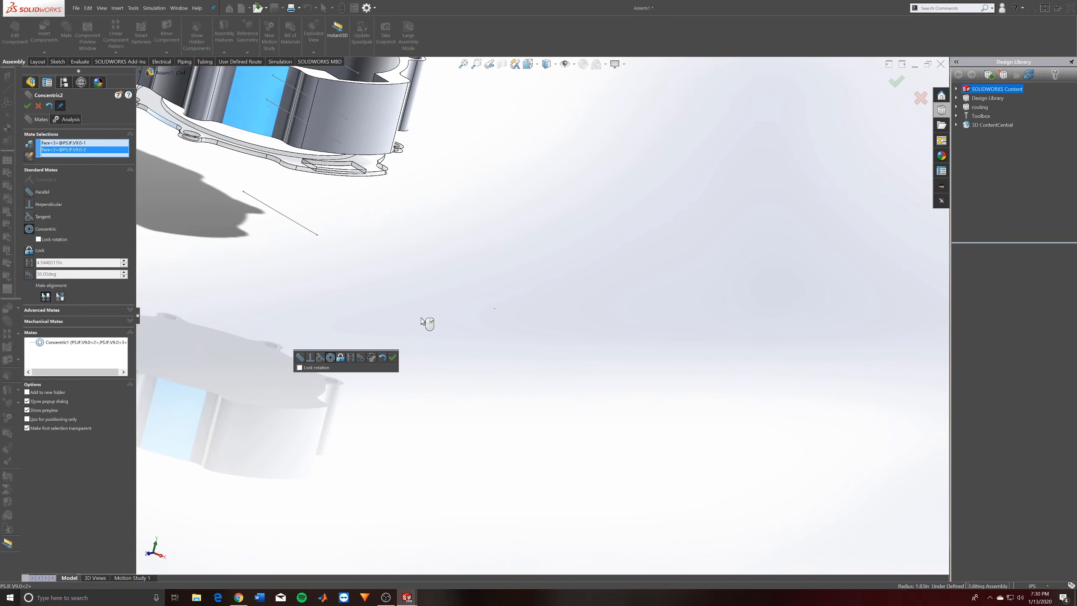
pyautogui.click(393, 358)
pyautogui.moveTo(323, 201)
pyautogui.mouseDown(button='middle')
pyautogui.moveTo(284, 234)
pyautogui.moveTo(328, 218)
pyautogui.mouseUp(button='middle')
pyautogui.moveTo(346, 197); pyautogui.dragTo(411, 1)
pyautogui.scroll(3, 458, 163)
pyautogui.scroll(-3, 469, 172)
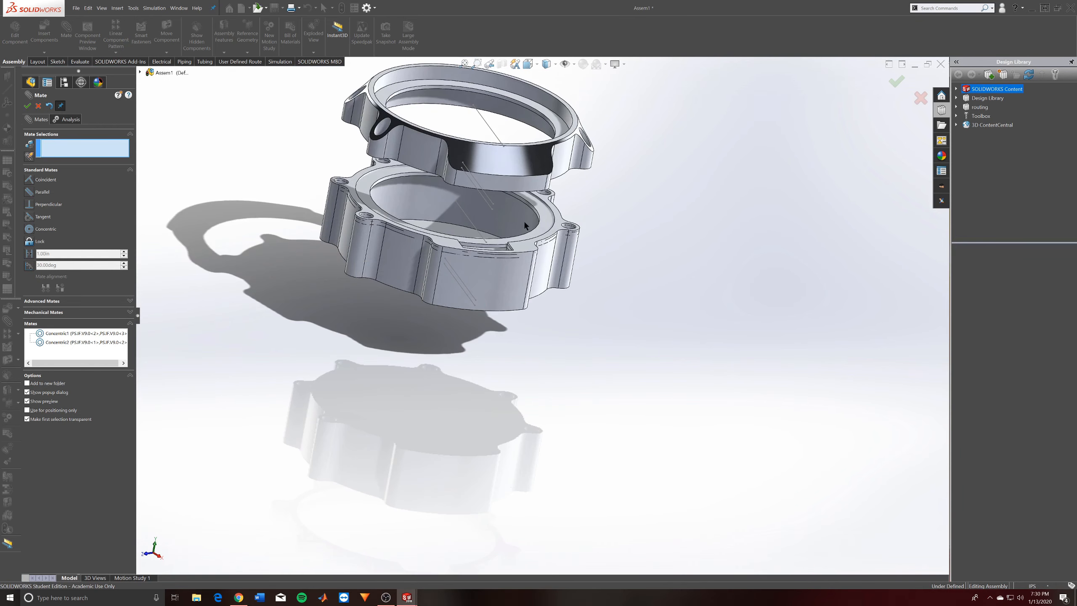
# Add a coincident mate between the middle ring's flat face and the bottom section's upper rim face
pyautogui.moveTo(540, 229)
pyautogui.mouseDown(button='middle')
pyautogui.moveTo(559, 222)
pyautogui.moveTo(560, 207)
pyautogui.moveTo(559, 218)
pyautogui.mouseUp(button='middle')
pyautogui.click(559, 219)
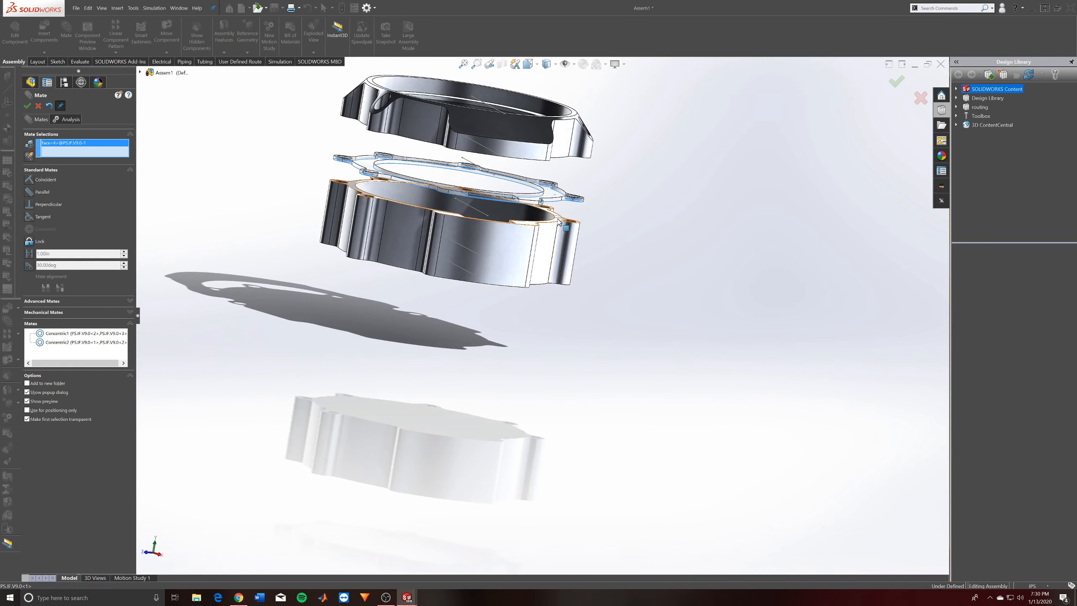
pyautogui.click(564, 228)
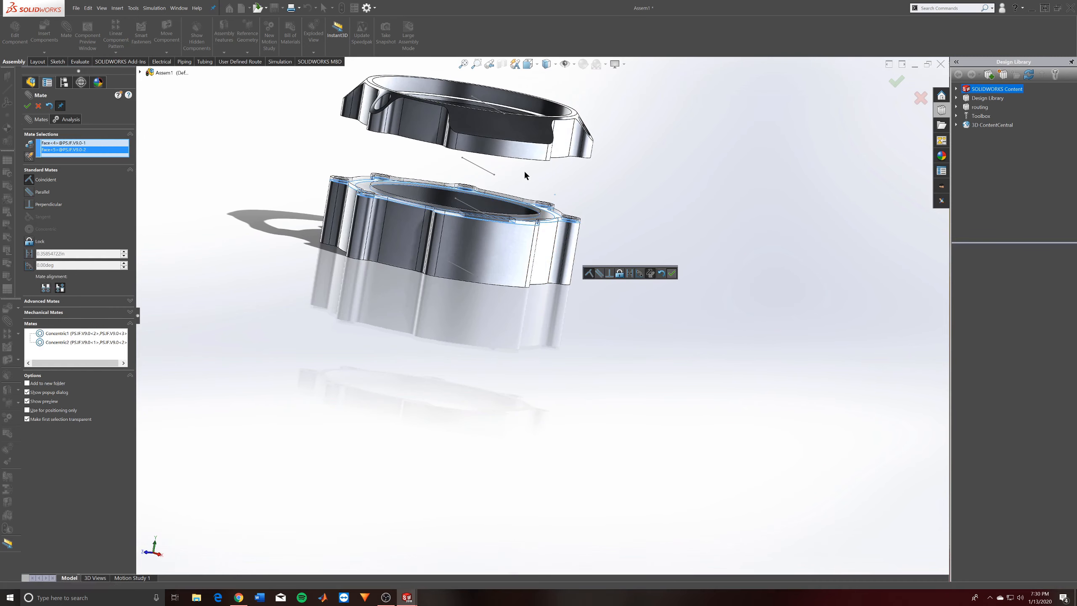
pyautogui.press('Return')
# Add a coincident mate between the top section's underside and the middle ring's upper face
pyautogui.moveTo(525, 174); pyautogui.dragTo(526, 144, button='middle')
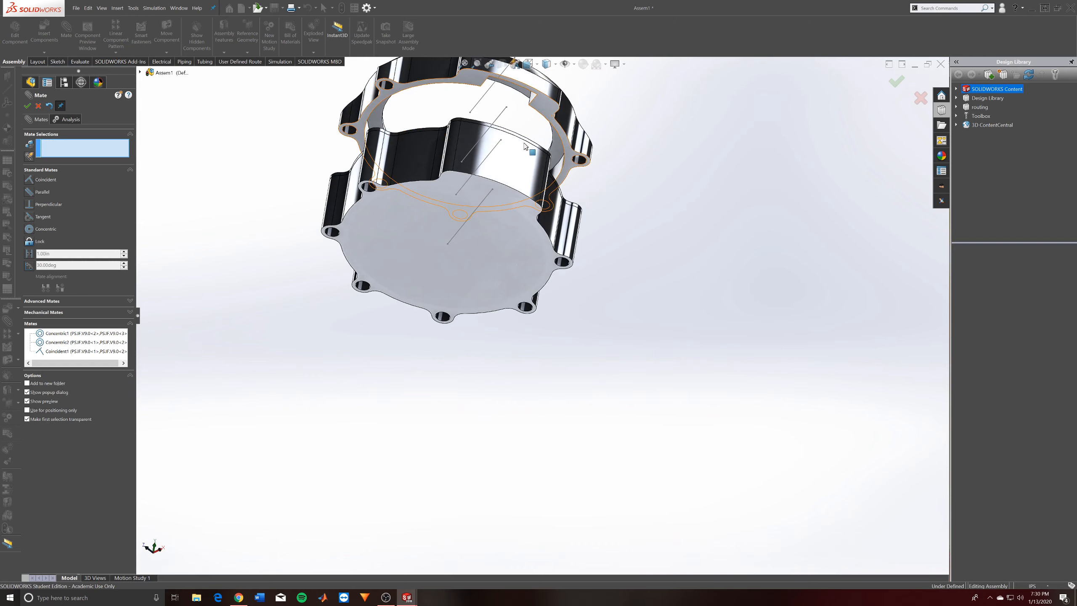
pyautogui.click(525, 144)
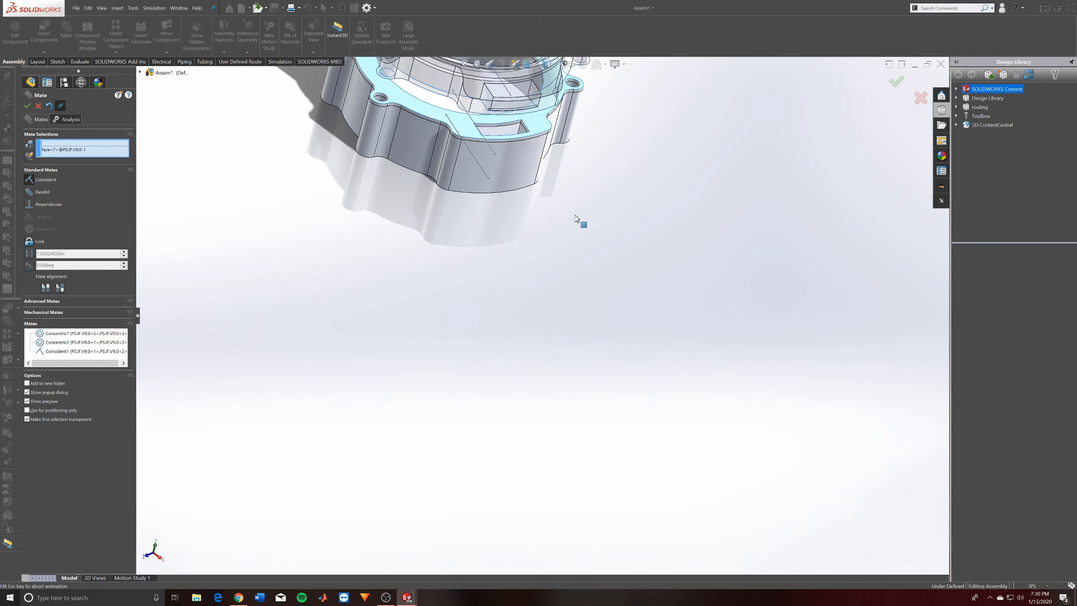
pyautogui.click(664, 197)
pyautogui.scroll(-3, 572, 147)
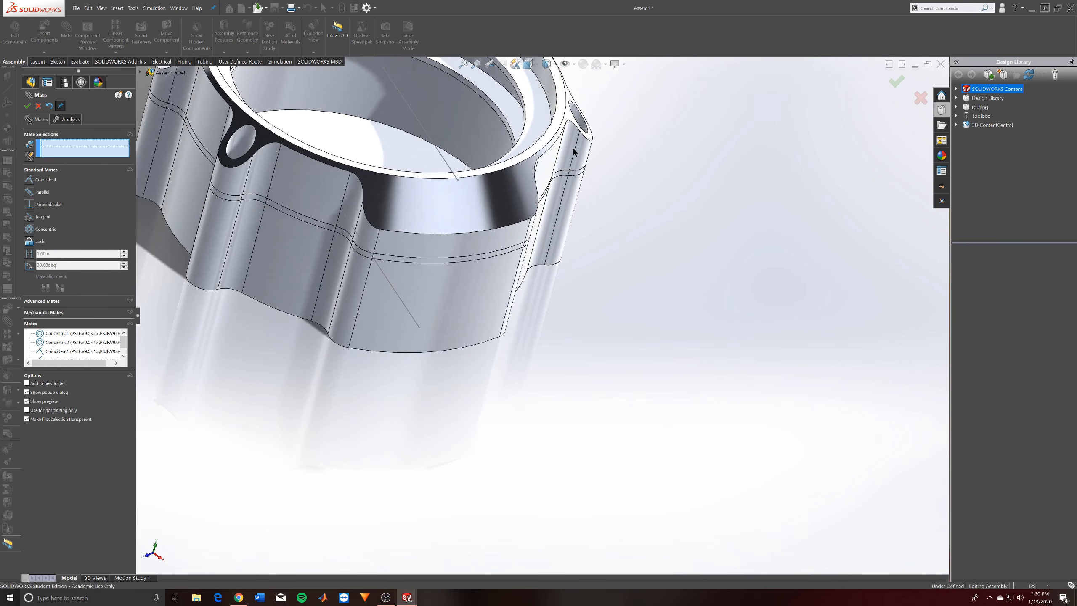
# Align a bolt hole of the top section with the matching hole of the bottom section using a concentric mate
pyautogui.moveTo(564, 165); pyautogui.dragTo(541, 261, button='middle')
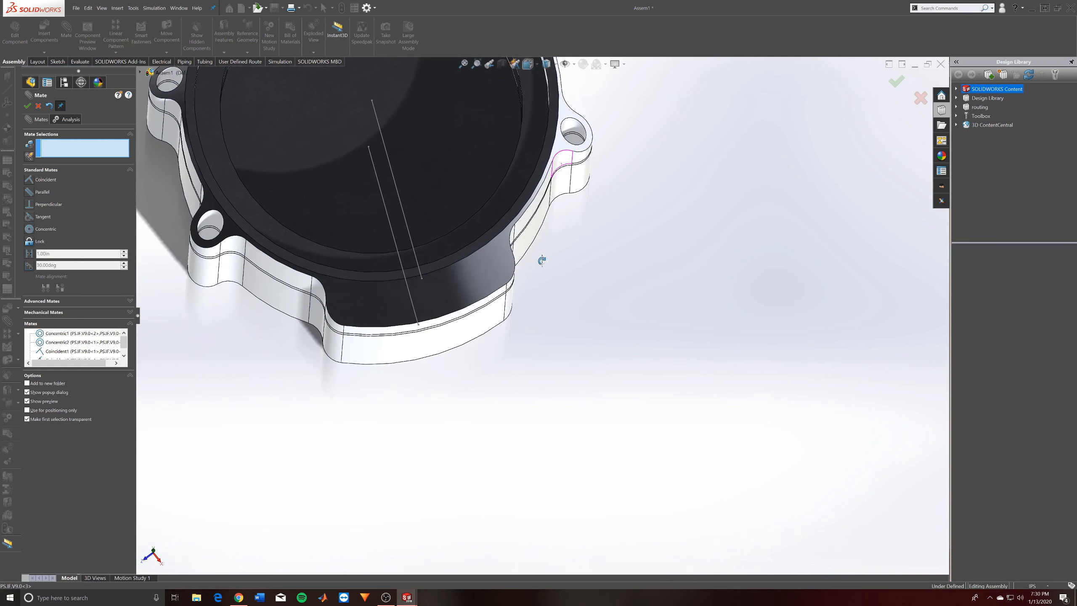
pyautogui.click(572, 137)
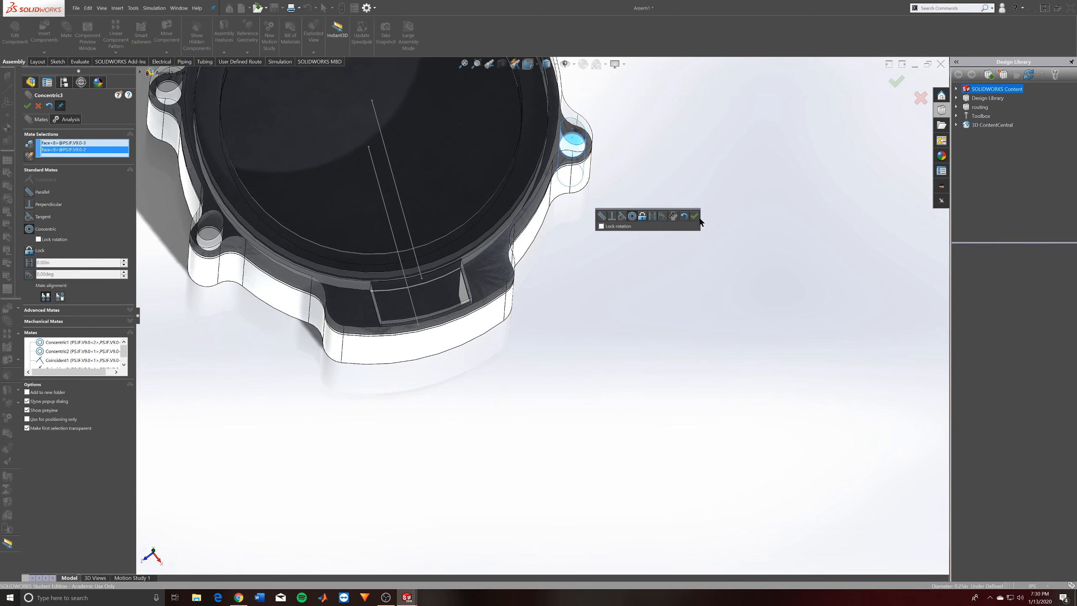
pyautogui.click(695, 216)
# Add a concentric mate between the matching bolt holes of the middle ring and the top section, and finish mating
pyautogui.scroll(-6, 557, 220)
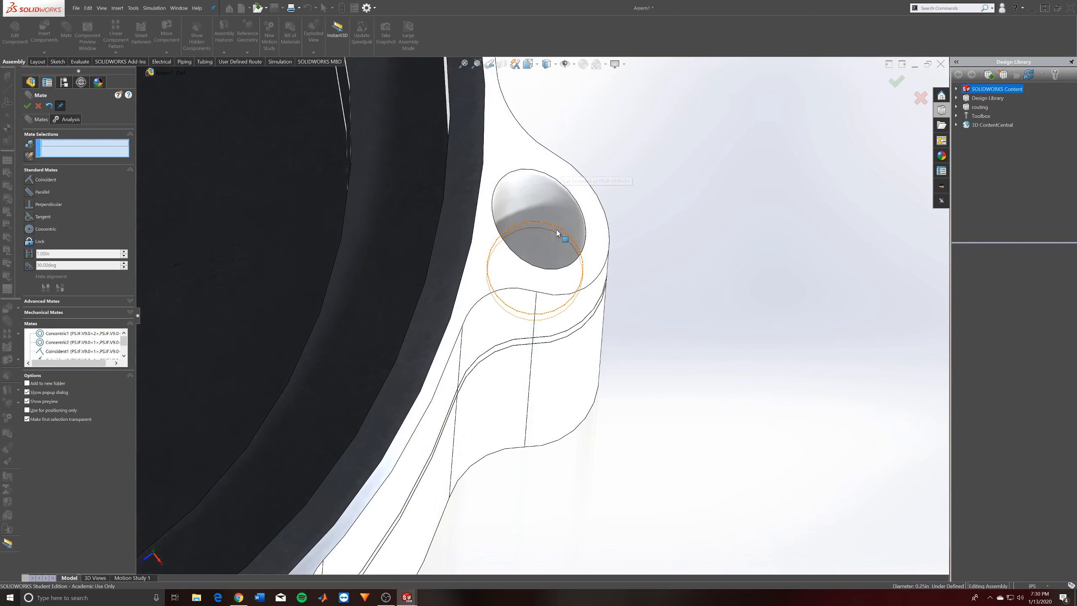
pyautogui.click(558, 232)
pyautogui.click(595, 302)
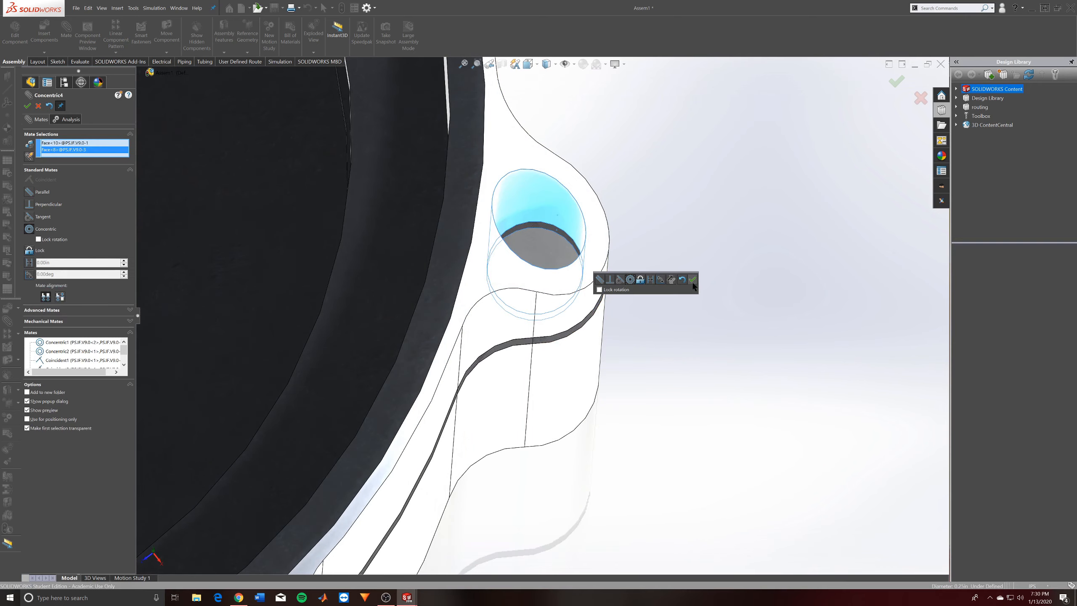
pyautogui.click(693, 281)
pyautogui.scroll(8, 598, 327)
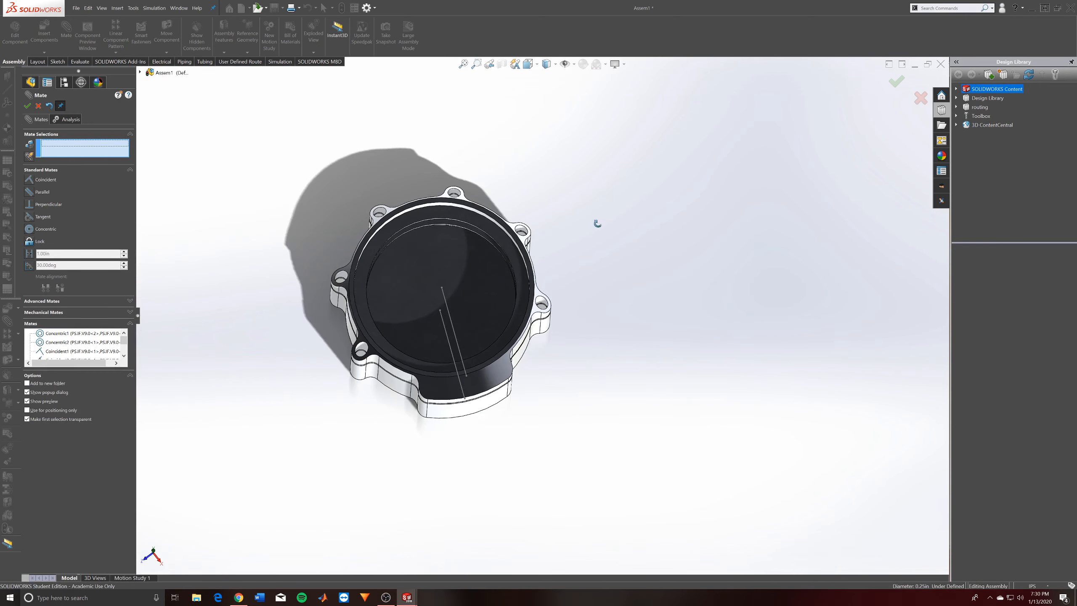
pyautogui.moveTo(598, 224); pyautogui.dragTo(531, 189, button='middle')
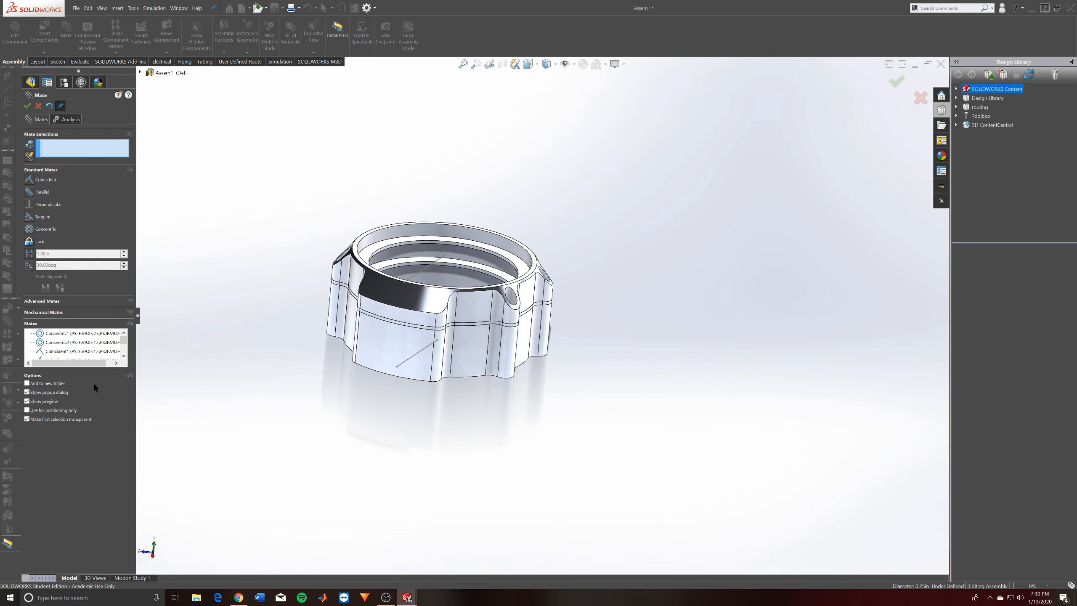
pyautogui.press('Escape')
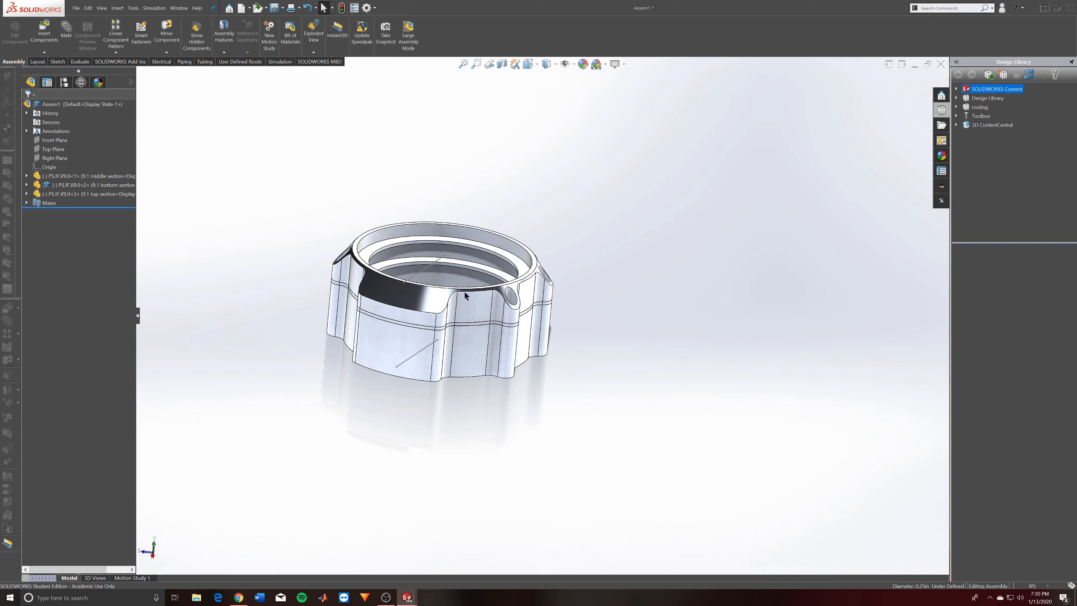
pyautogui.rightClick(486, 302)
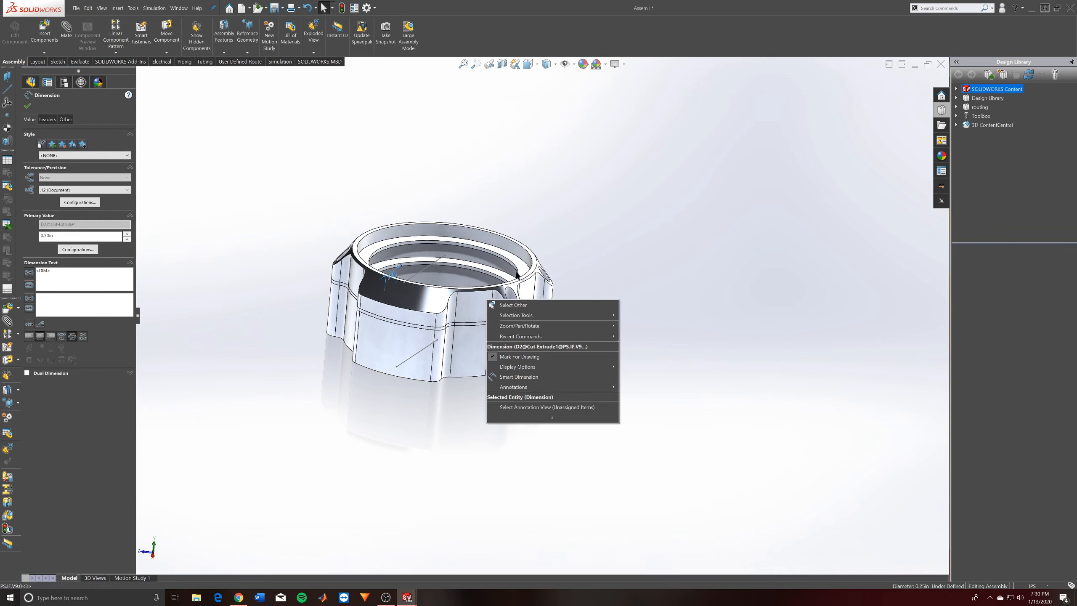
pyautogui.click(434, 306)
pyautogui.click(421, 305)
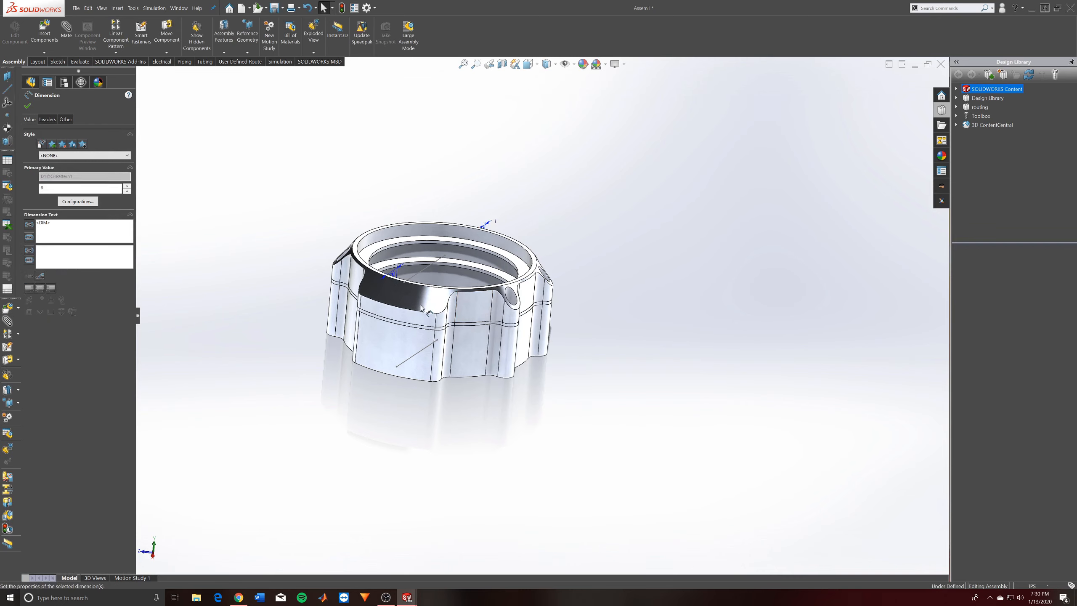
pyautogui.click(29, 108)
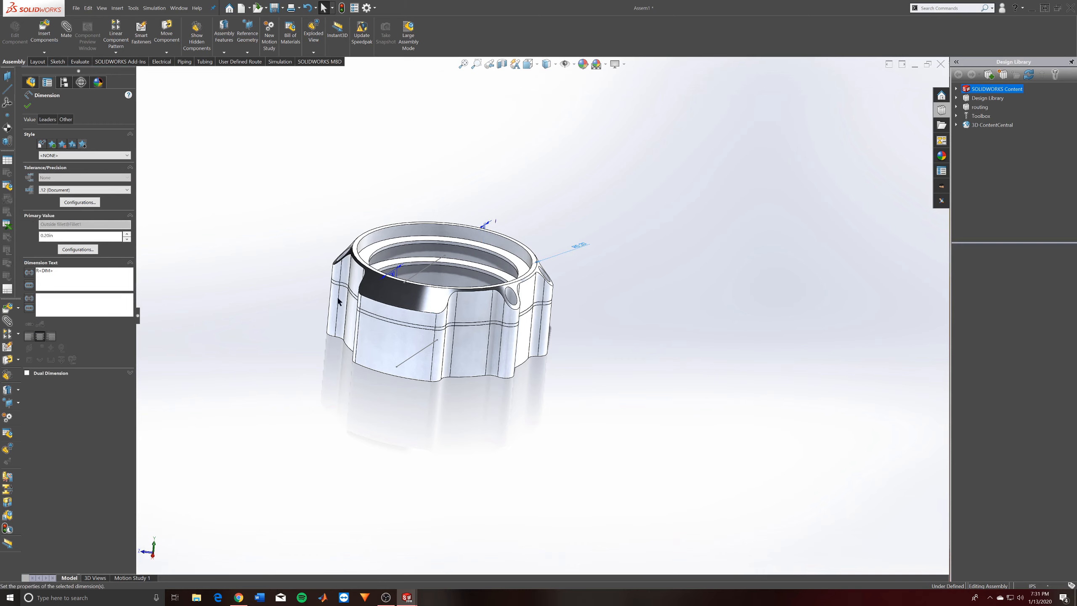
pyautogui.press('Escape')
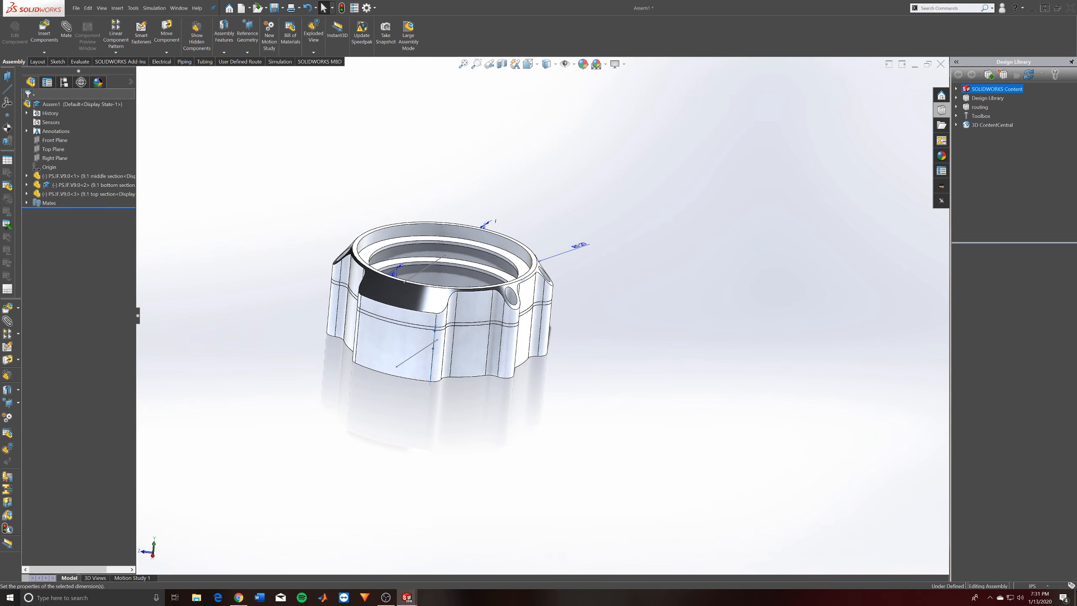
pyautogui.click(443, 306)
pyautogui.rightClick(433, 303)
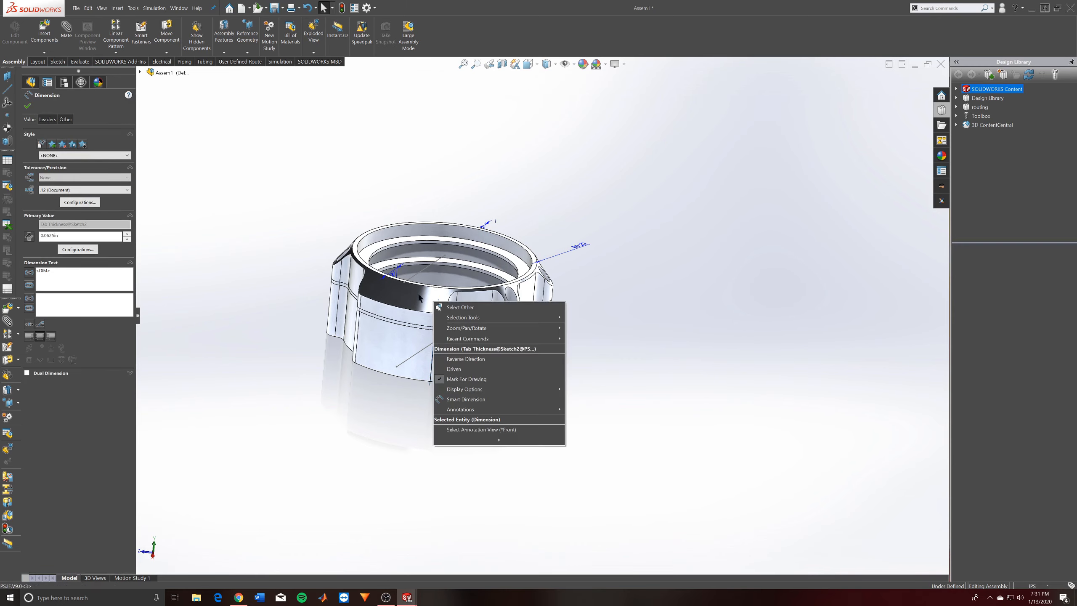
pyautogui.click(30, 104)
pyautogui.click(30, 105)
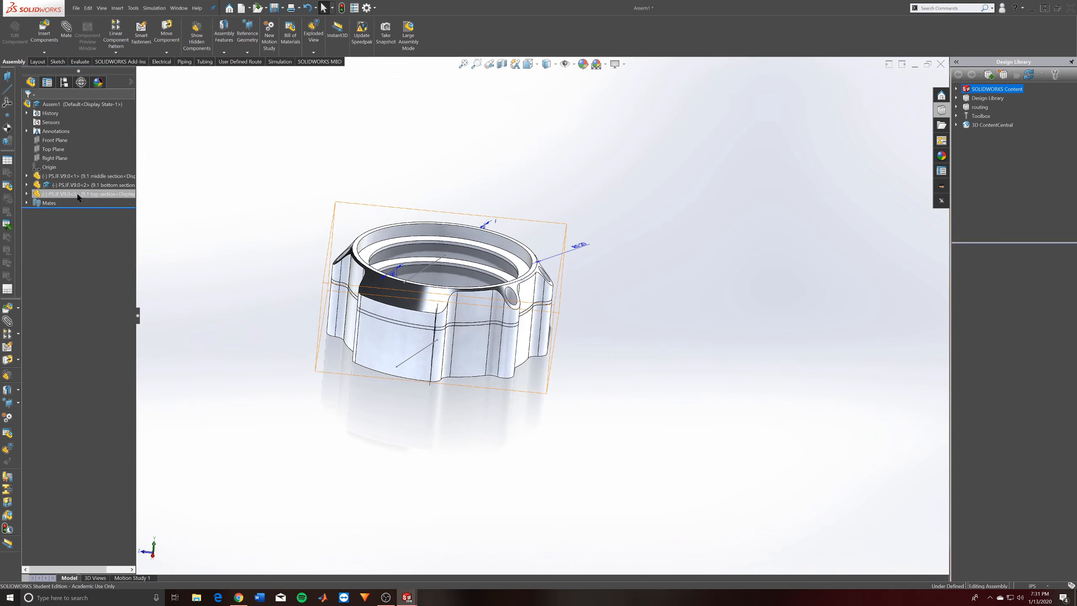
# Switch the top section component to the 9.1 middle section configuration and dismiss the error report
pyautogui.rightClick(77, 194)
pyautogui.click(136, 161)
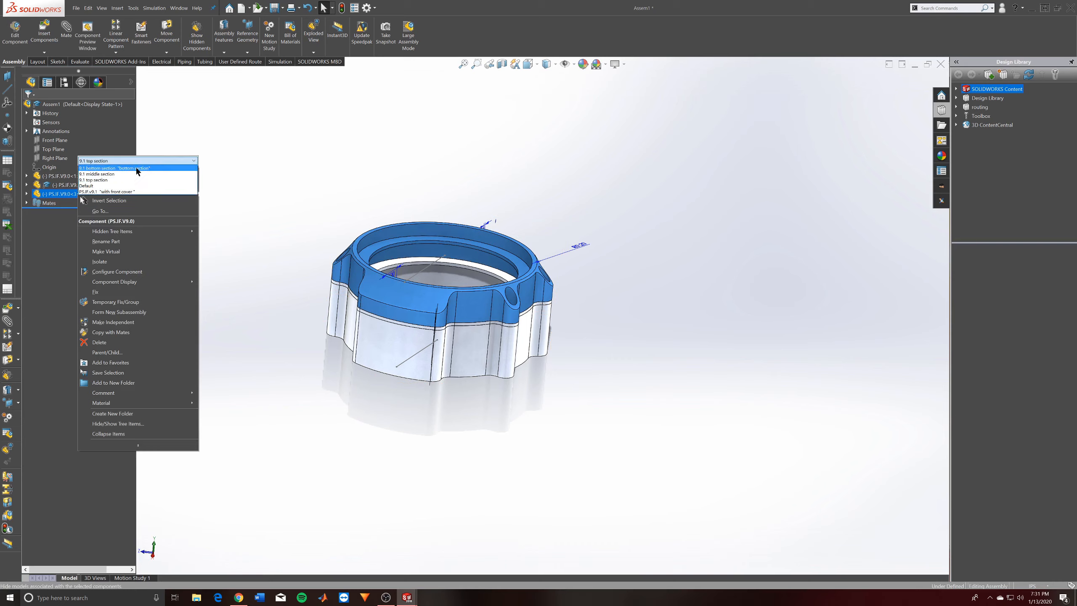
pyautogui.click(135, 173)
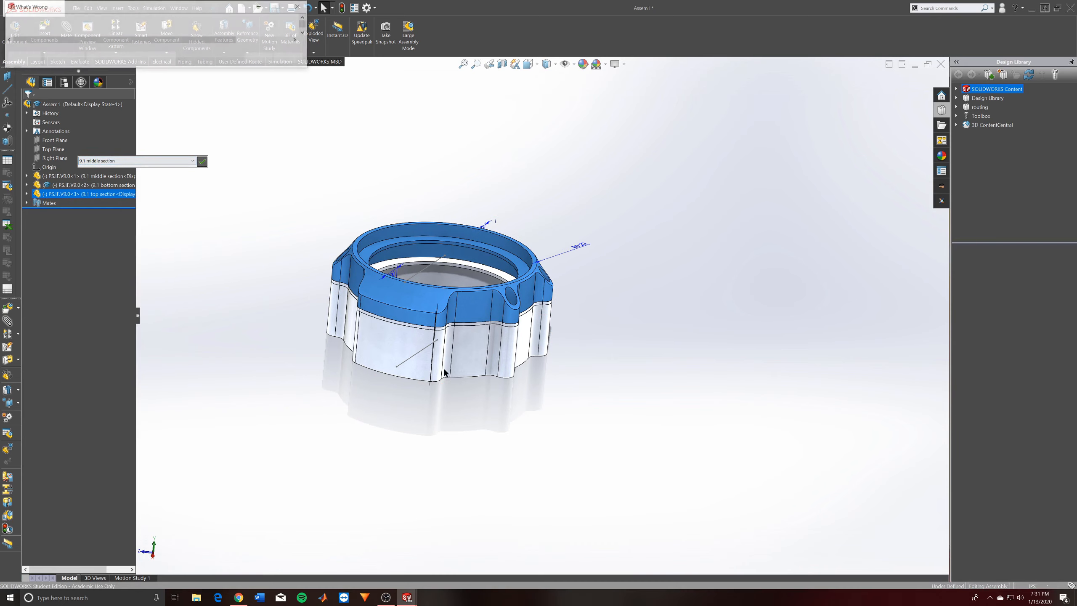
pyautogui.click(260, 59)
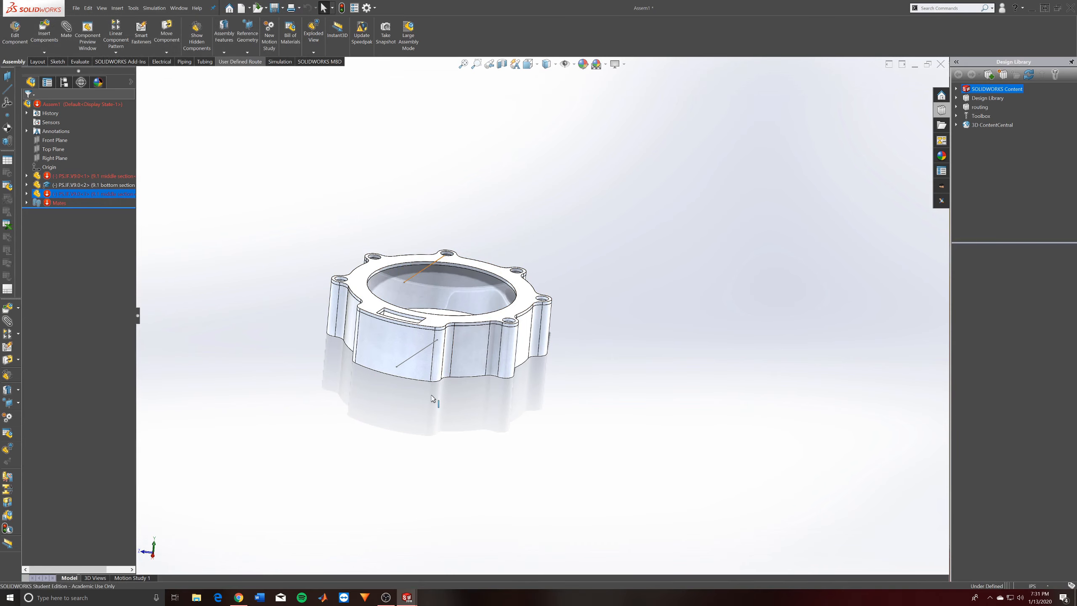
# Delete the failed coincident mate between the middle ring and the component above it
pyautogui.moveTo(421, 427); pyautogui.dragTo(426, 378, button='middle')
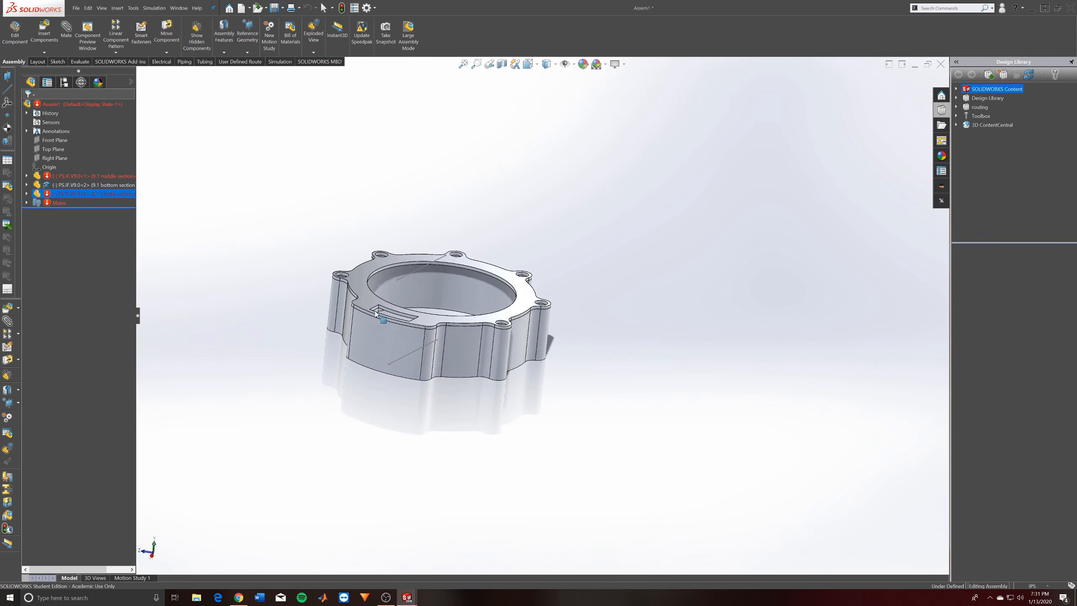
pyautogui.click(26, 202)
pyautogui.click(80, 239)
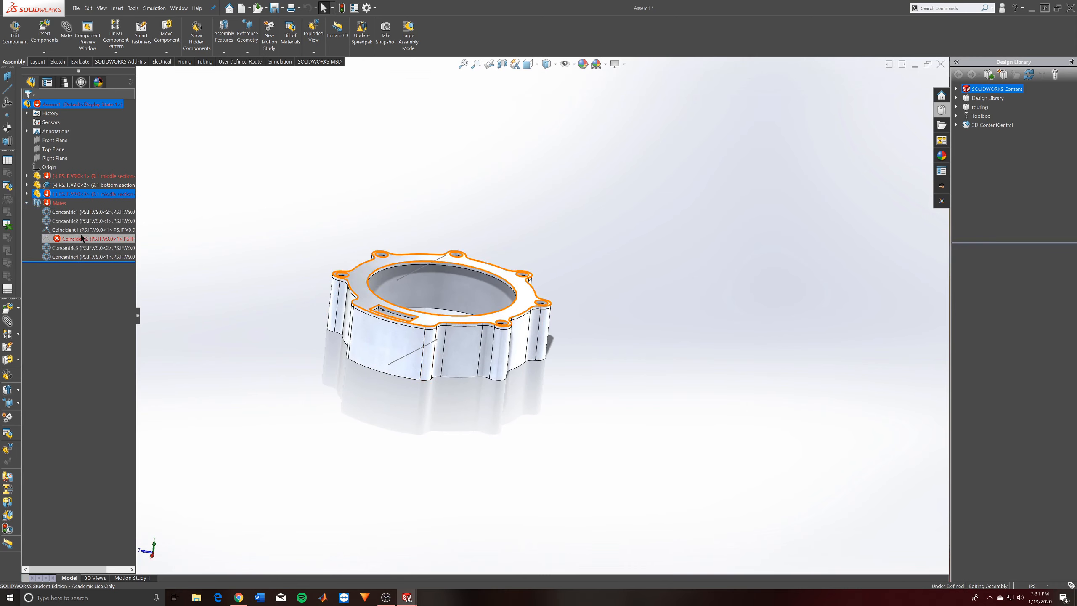
pyautogui.press('Delete')
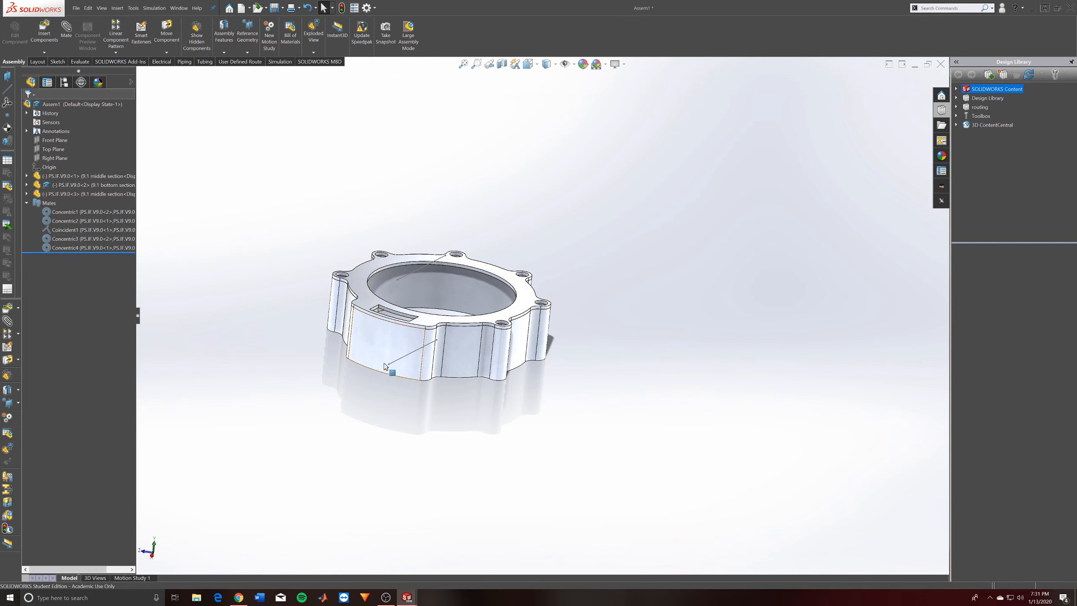
# Inspect the stacked sections without the coincident mate, and undo the mate's deletion
pyautogui.moveTo(389, 364); pyautogui.dragTo(385, 383, button='middle')
pyautogui.click(430, 339)
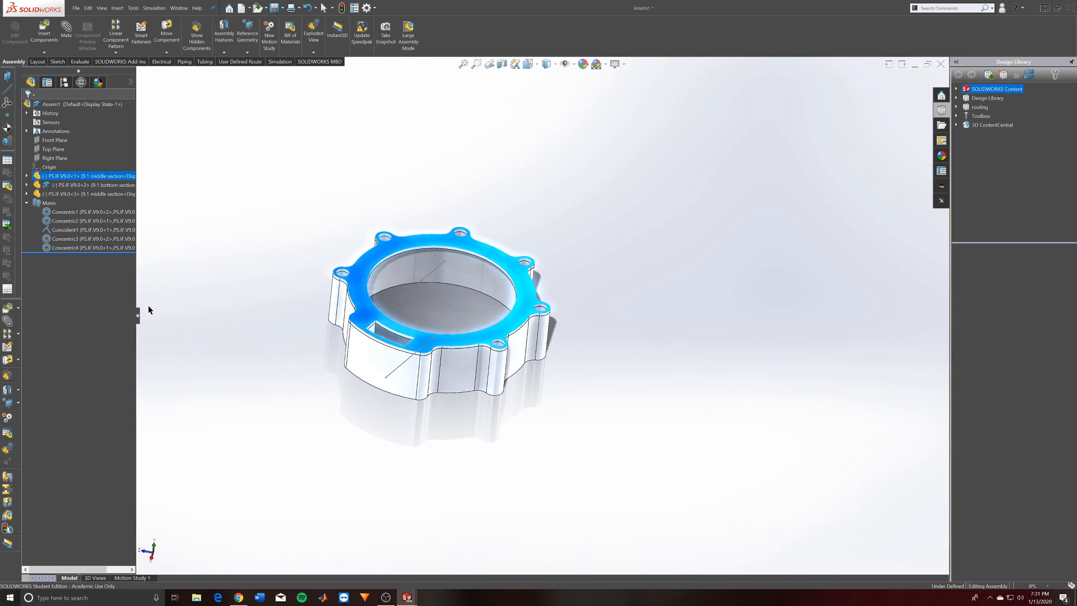
pyautogui.click(27, 203)
pyautogui.moveTo(462, 325); pyautogui.dragTo(487, 276, button='middle')
pyautogui.scroll(-3, 486, 272)
pyautogui.scroll(8, 472, 350)
pyautogui.click(291, 331)
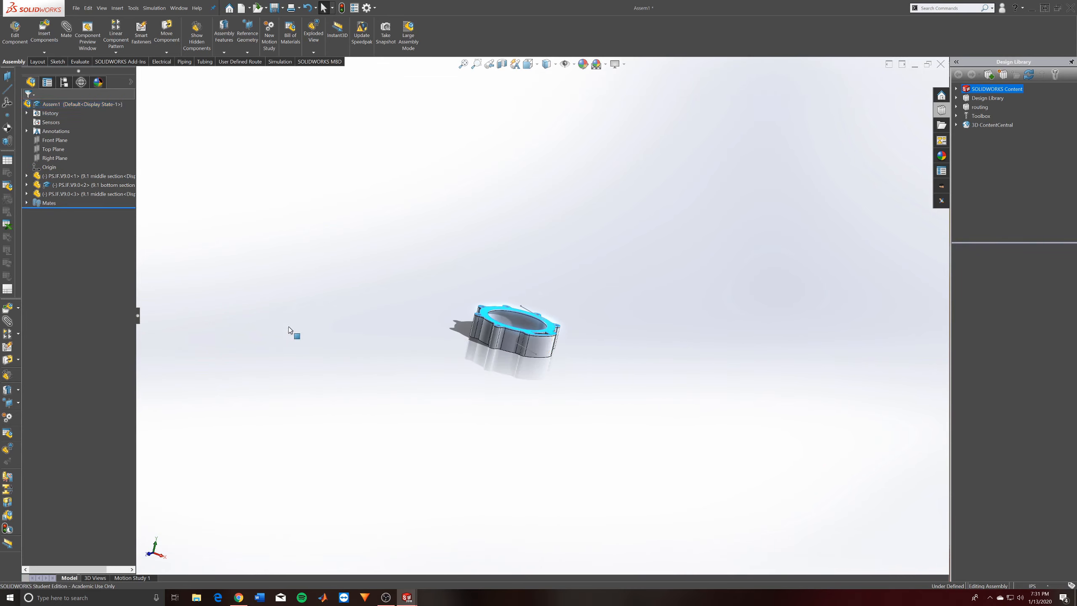
pyautogui.scroll(-1, 554, 317)
pyautogui.moveTo(556, 326); pyautogui.dragTo(557, 328)
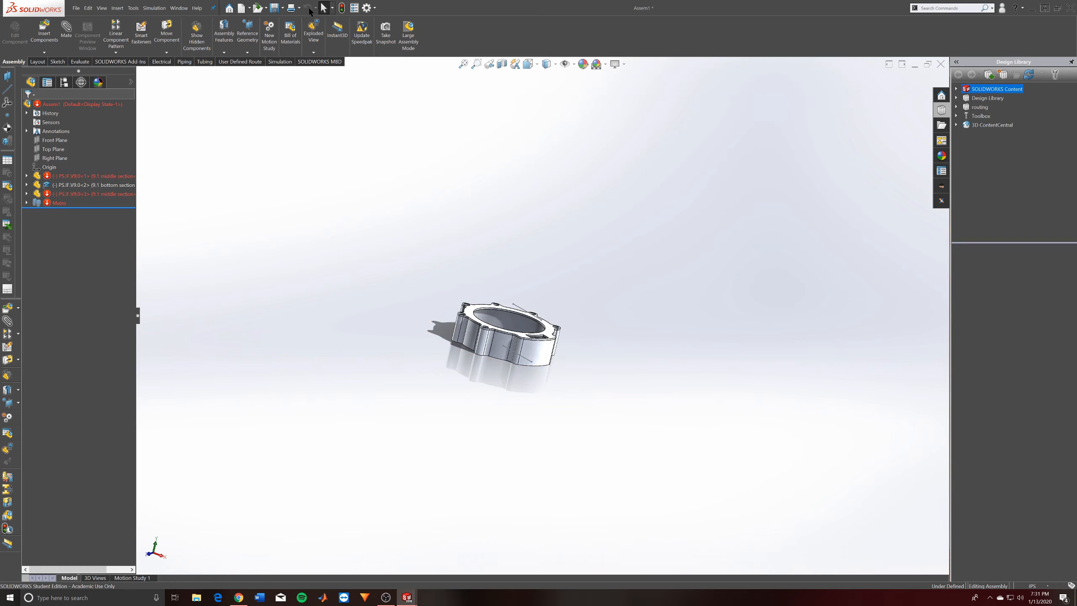
pyautogui.click(275, 8)
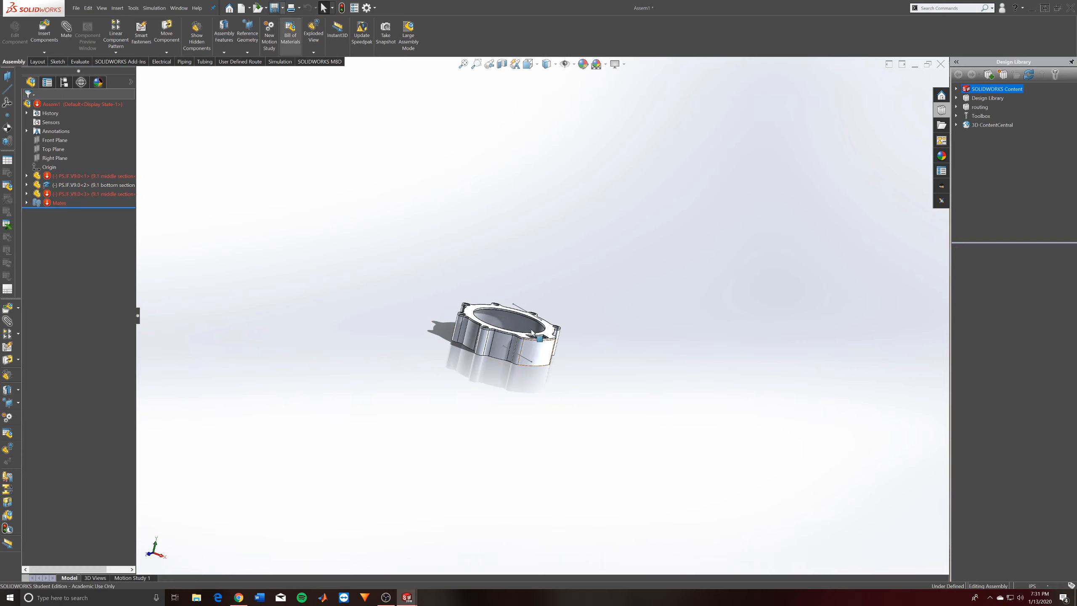
# Set the third PS.IF.V9.0 component's configuration to 9.1 top section
pyautogui.scroll(-8, 532, 333)
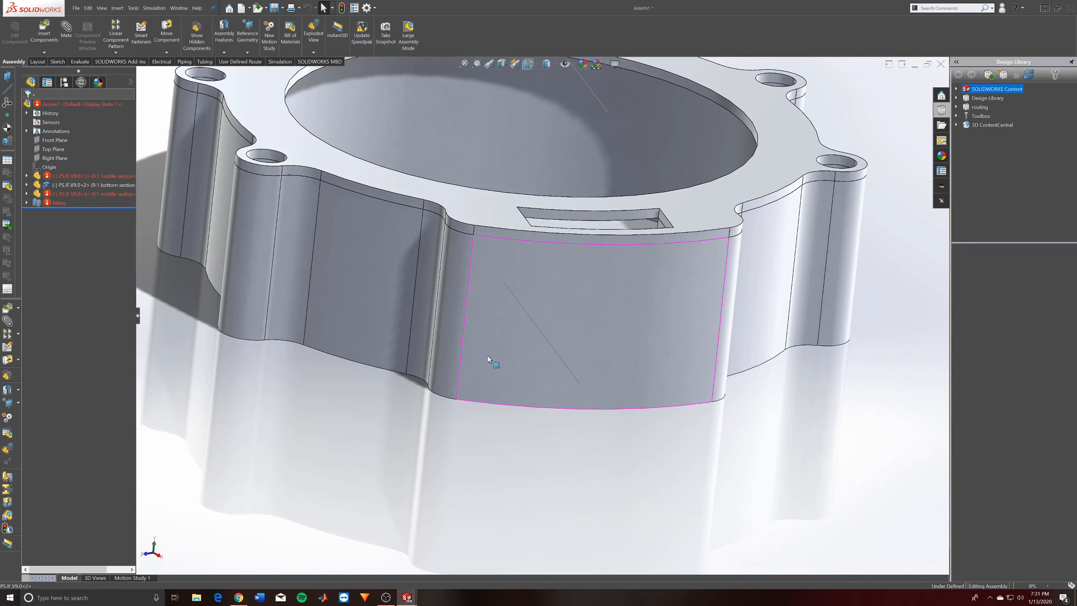
pyautogui.click(26, 203)
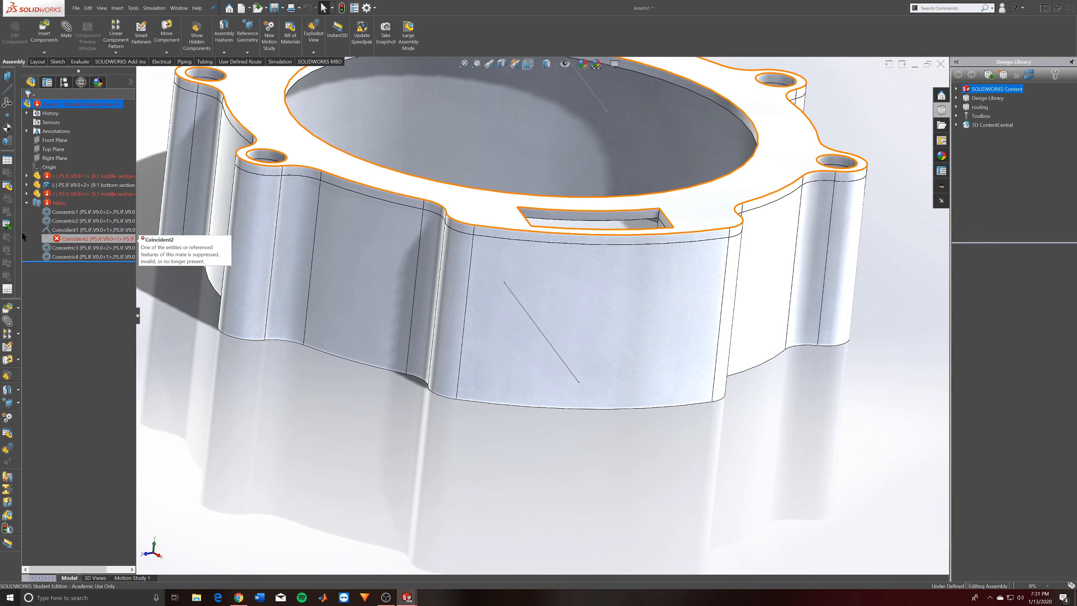
pyautogui.click(79, 194)
pyautogui.rightClick(80, 195)
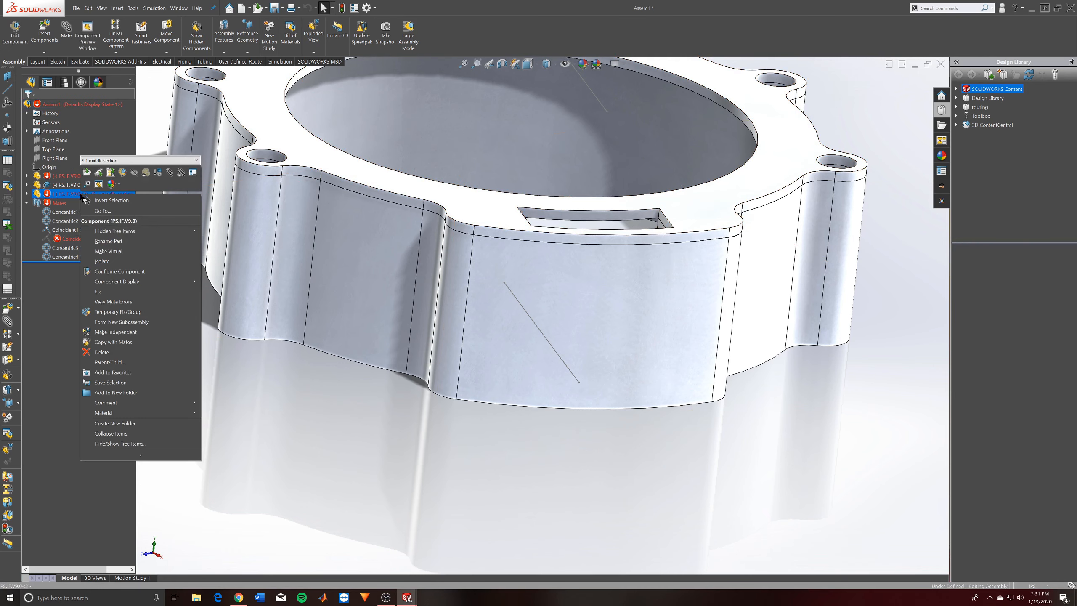
pyautogui.click(162, 160)
pyautogui.click(156, 180)
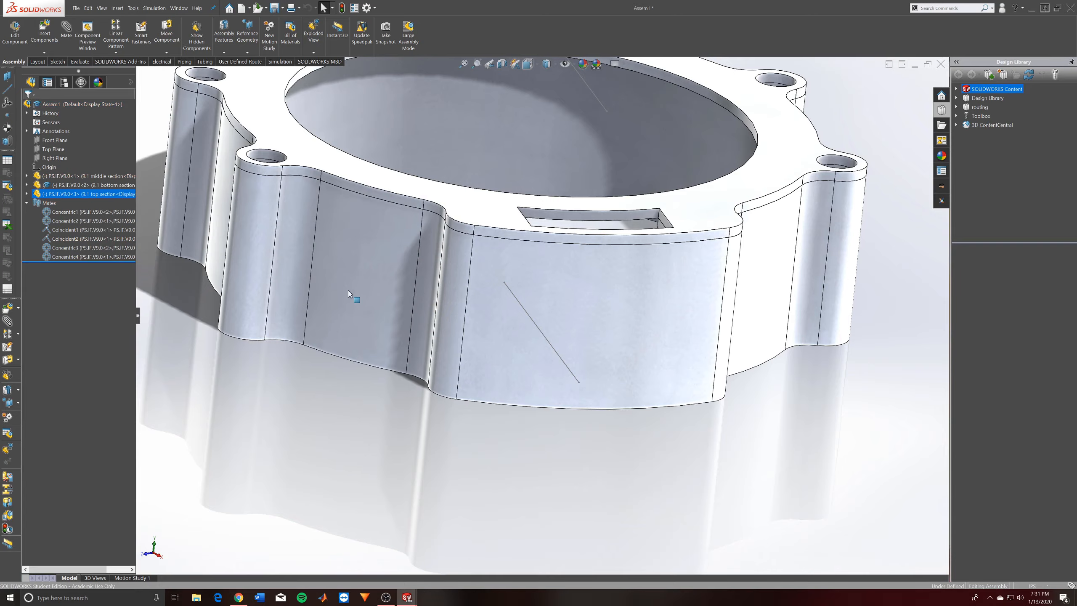
# Examine the whole mated housing and display the assembly's own configurations
pyautogui.scroll(2, 516, 187)
pyautogui.click(564, 415)
pyautogui.moveTo(562, 261); pyautogui.dragTo(427, 518, button='middle')
pyautogui.scroll(4, 570, 291)
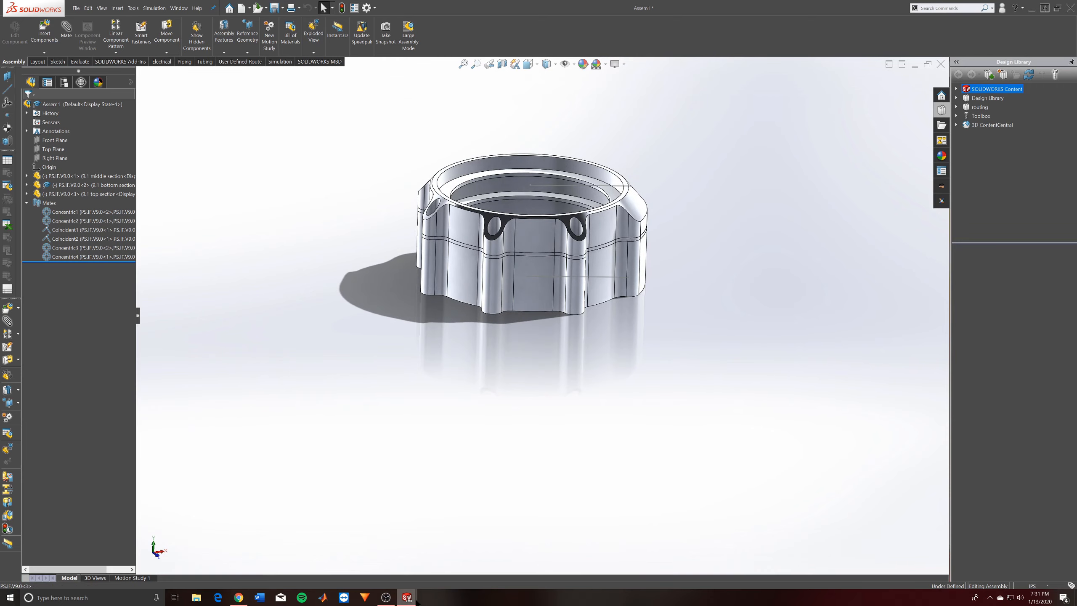
pyautogui.moveTo(415, 601)
pyautogui.click(424, 560)
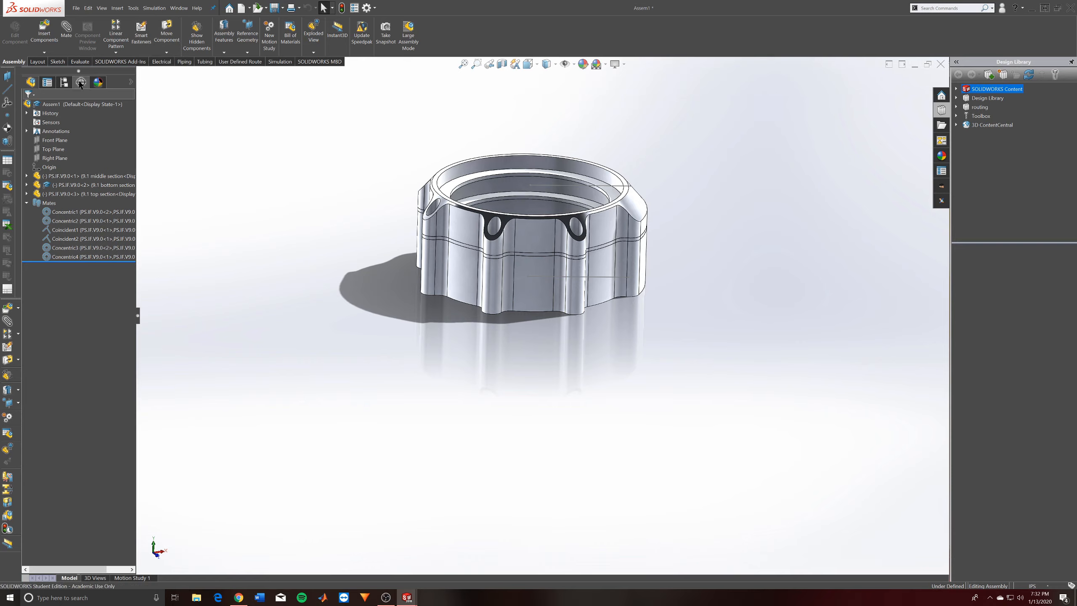
pyautogui.click(65, 82)
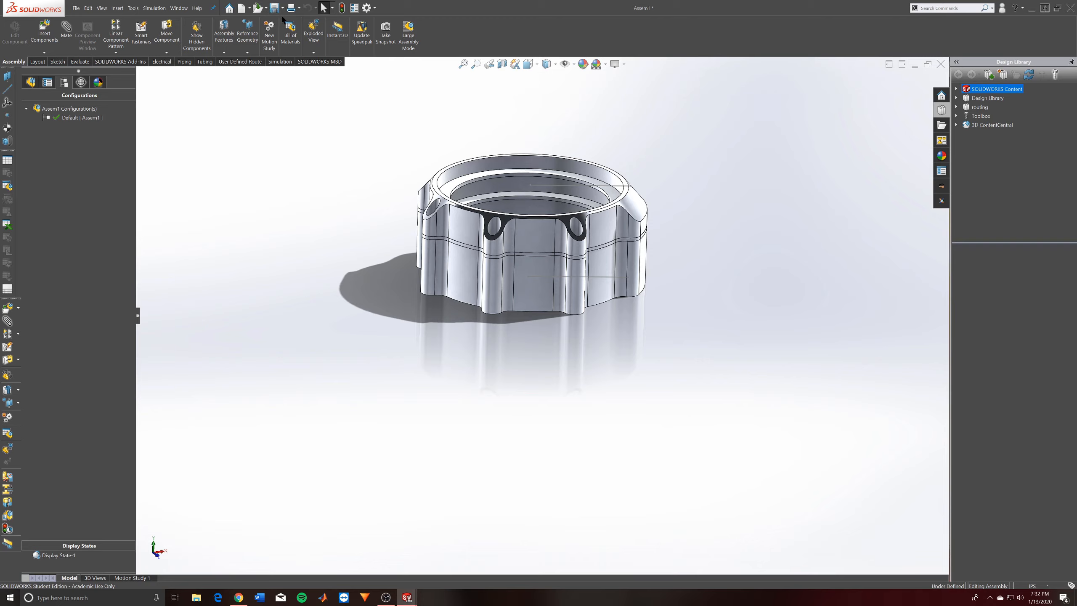
# Save the assembly with its modified part in the 9.0 - Naval Port Style folder under the name Total Assembly
pyautogui.click(274, 7)
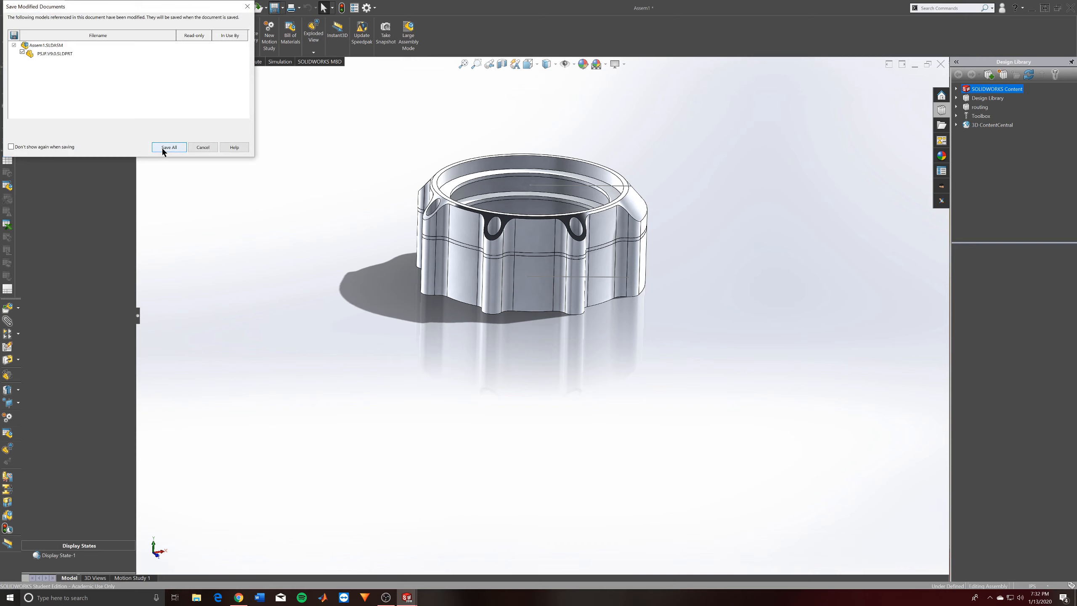
pyautogui.click(161, 148)
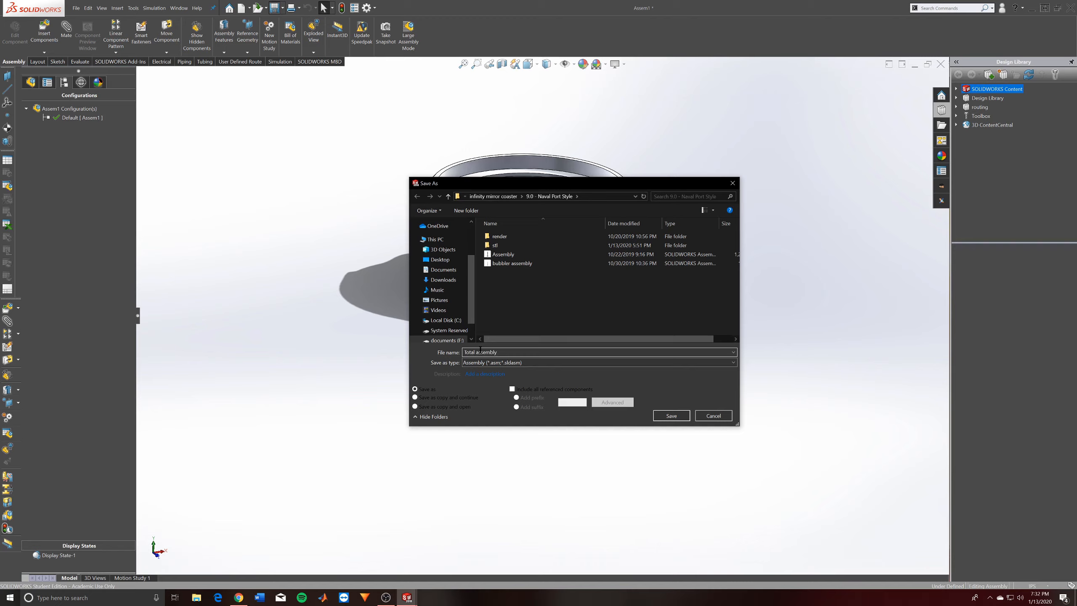
pyautogui.press('BackSpace')
pyautogui.write('A')
pyautogui.click(662, 416)
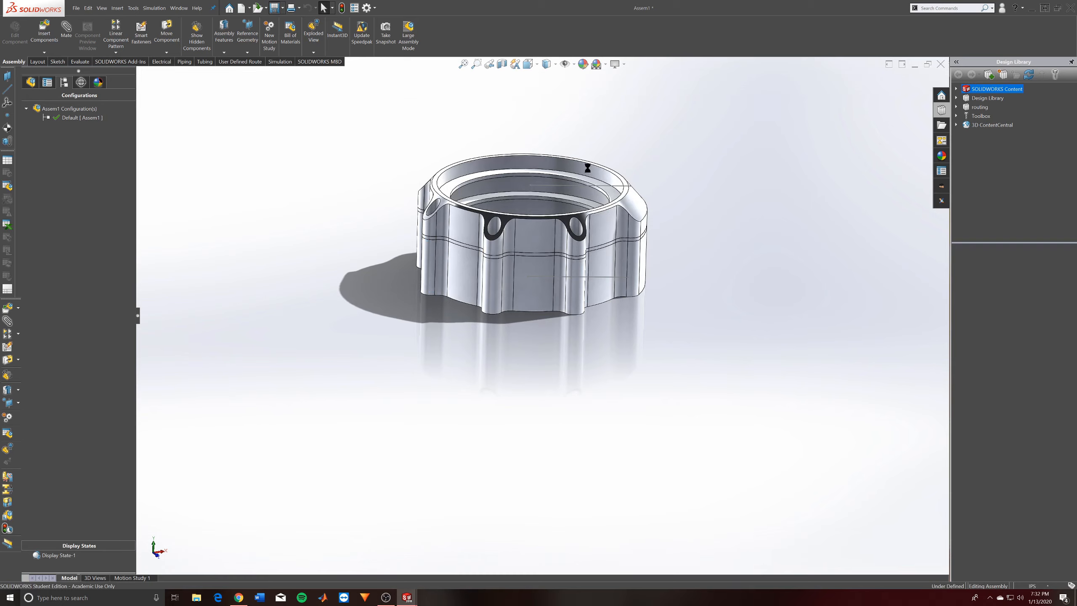
pyautogui.moveTo(498, 133); pyautogui.dragTo(551, 333, button='middle')
pyautogui.scroll(-3, 597, 191)
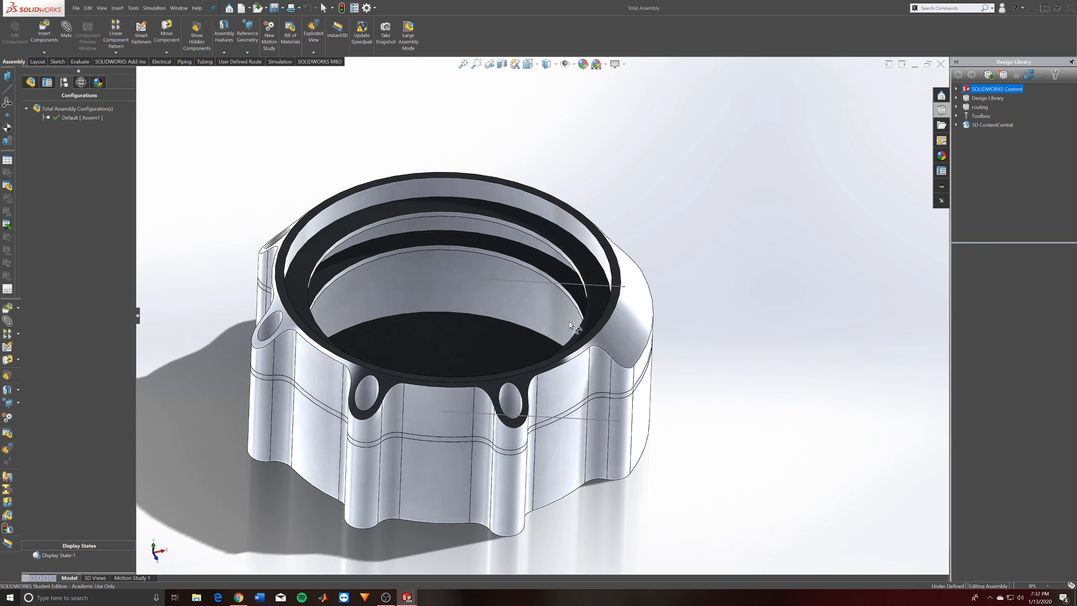